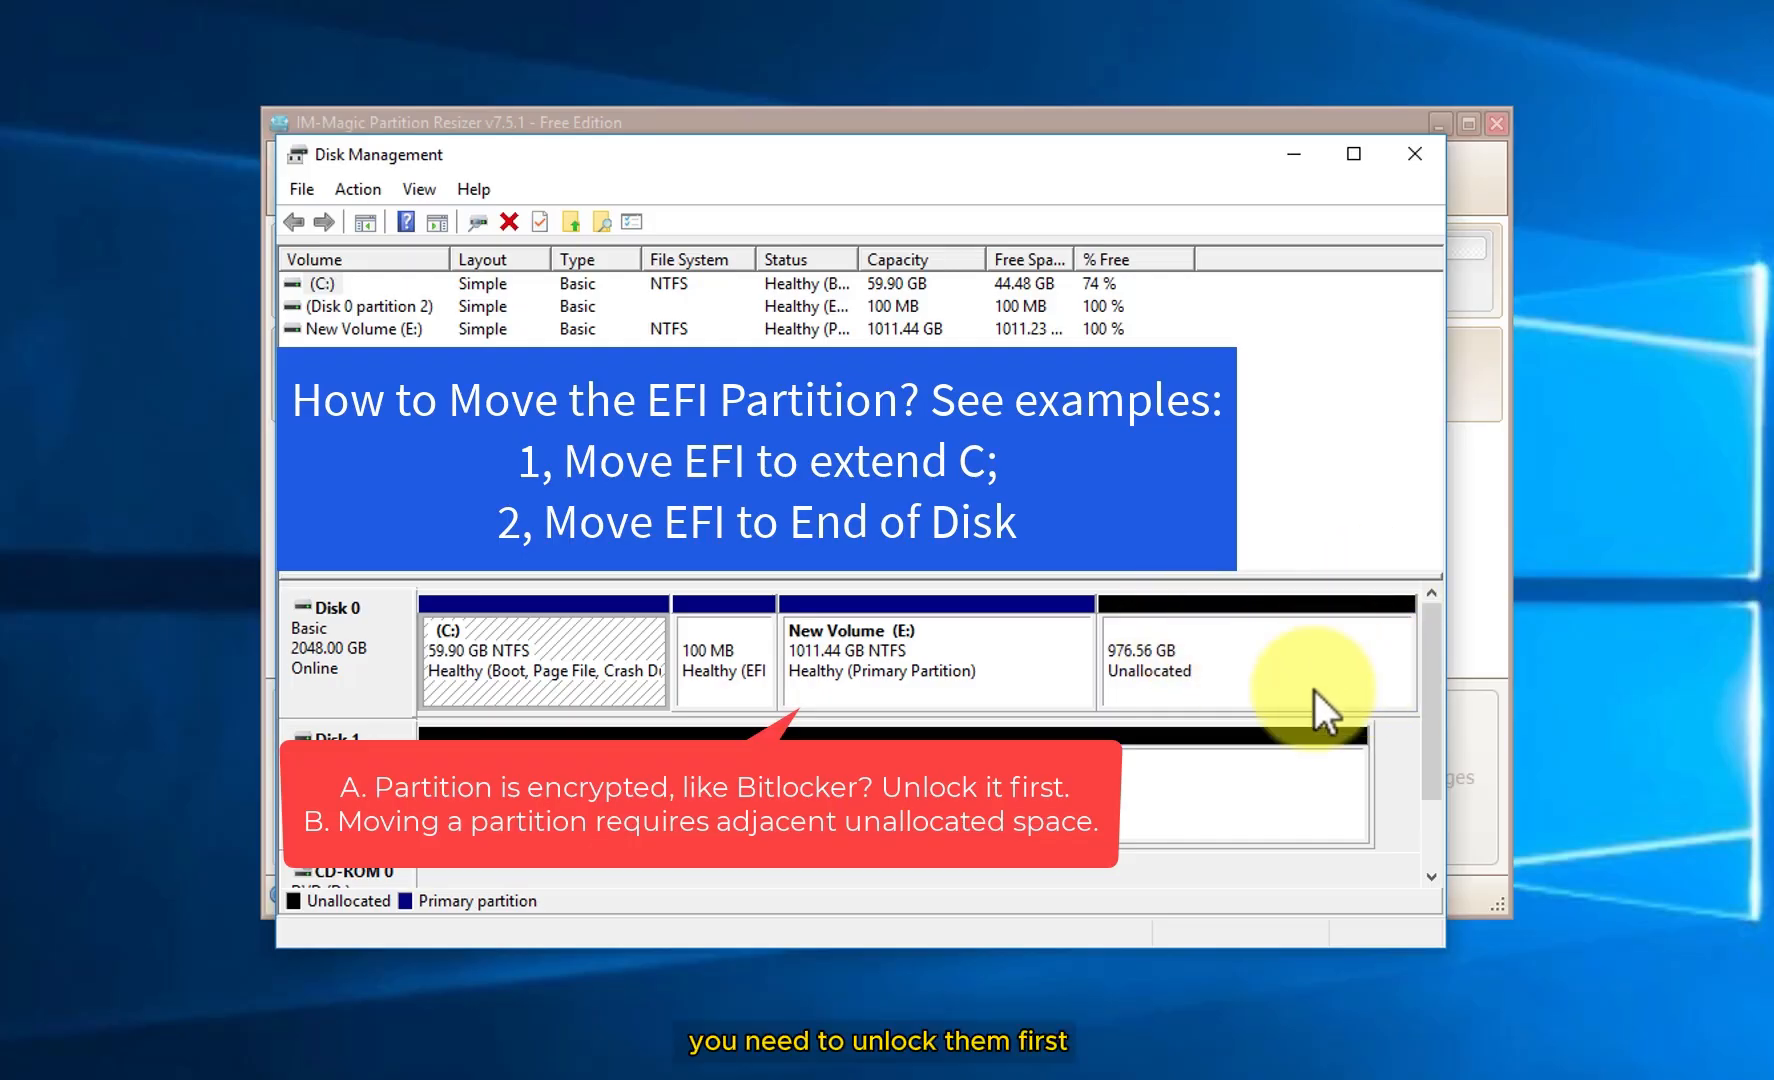
Switch to IM-Magic Partition Resizer and shrink the E: New Volume from its front edge, leaving 47,706.8 MB unallocated before it
left_click(1245, 123)
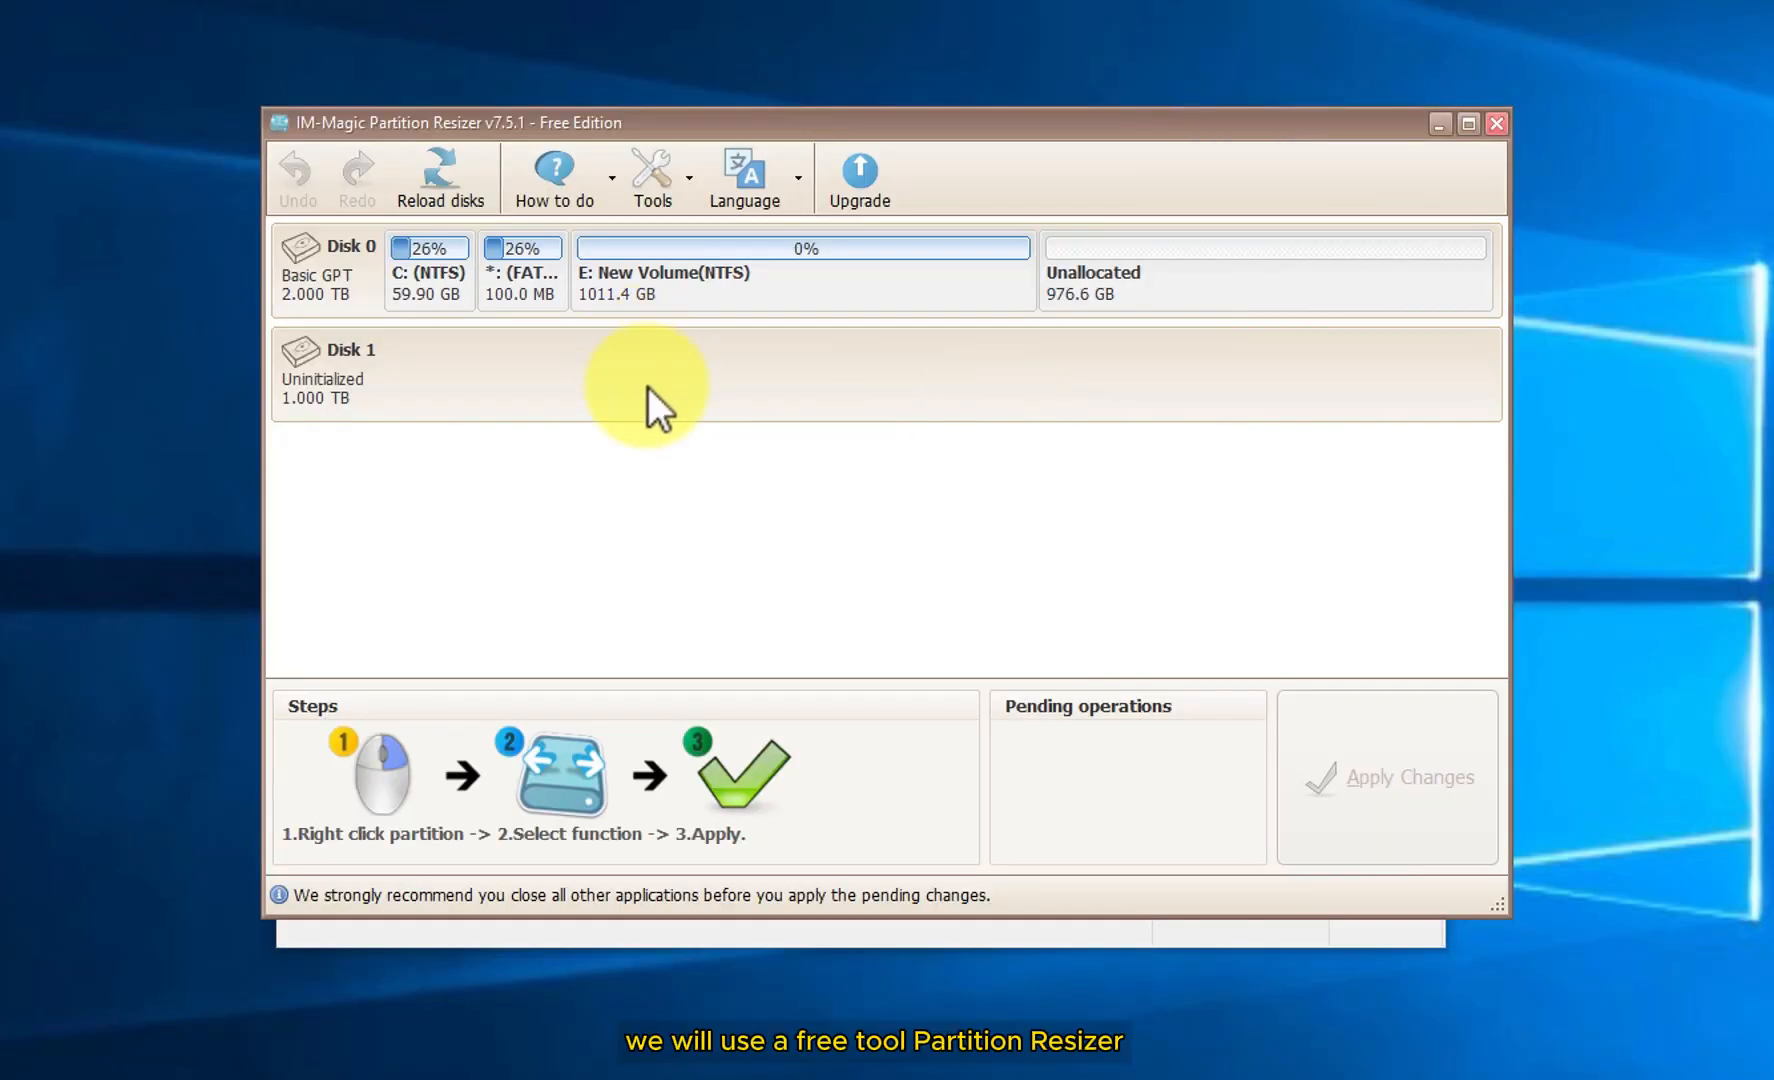
left_click(721, 281)
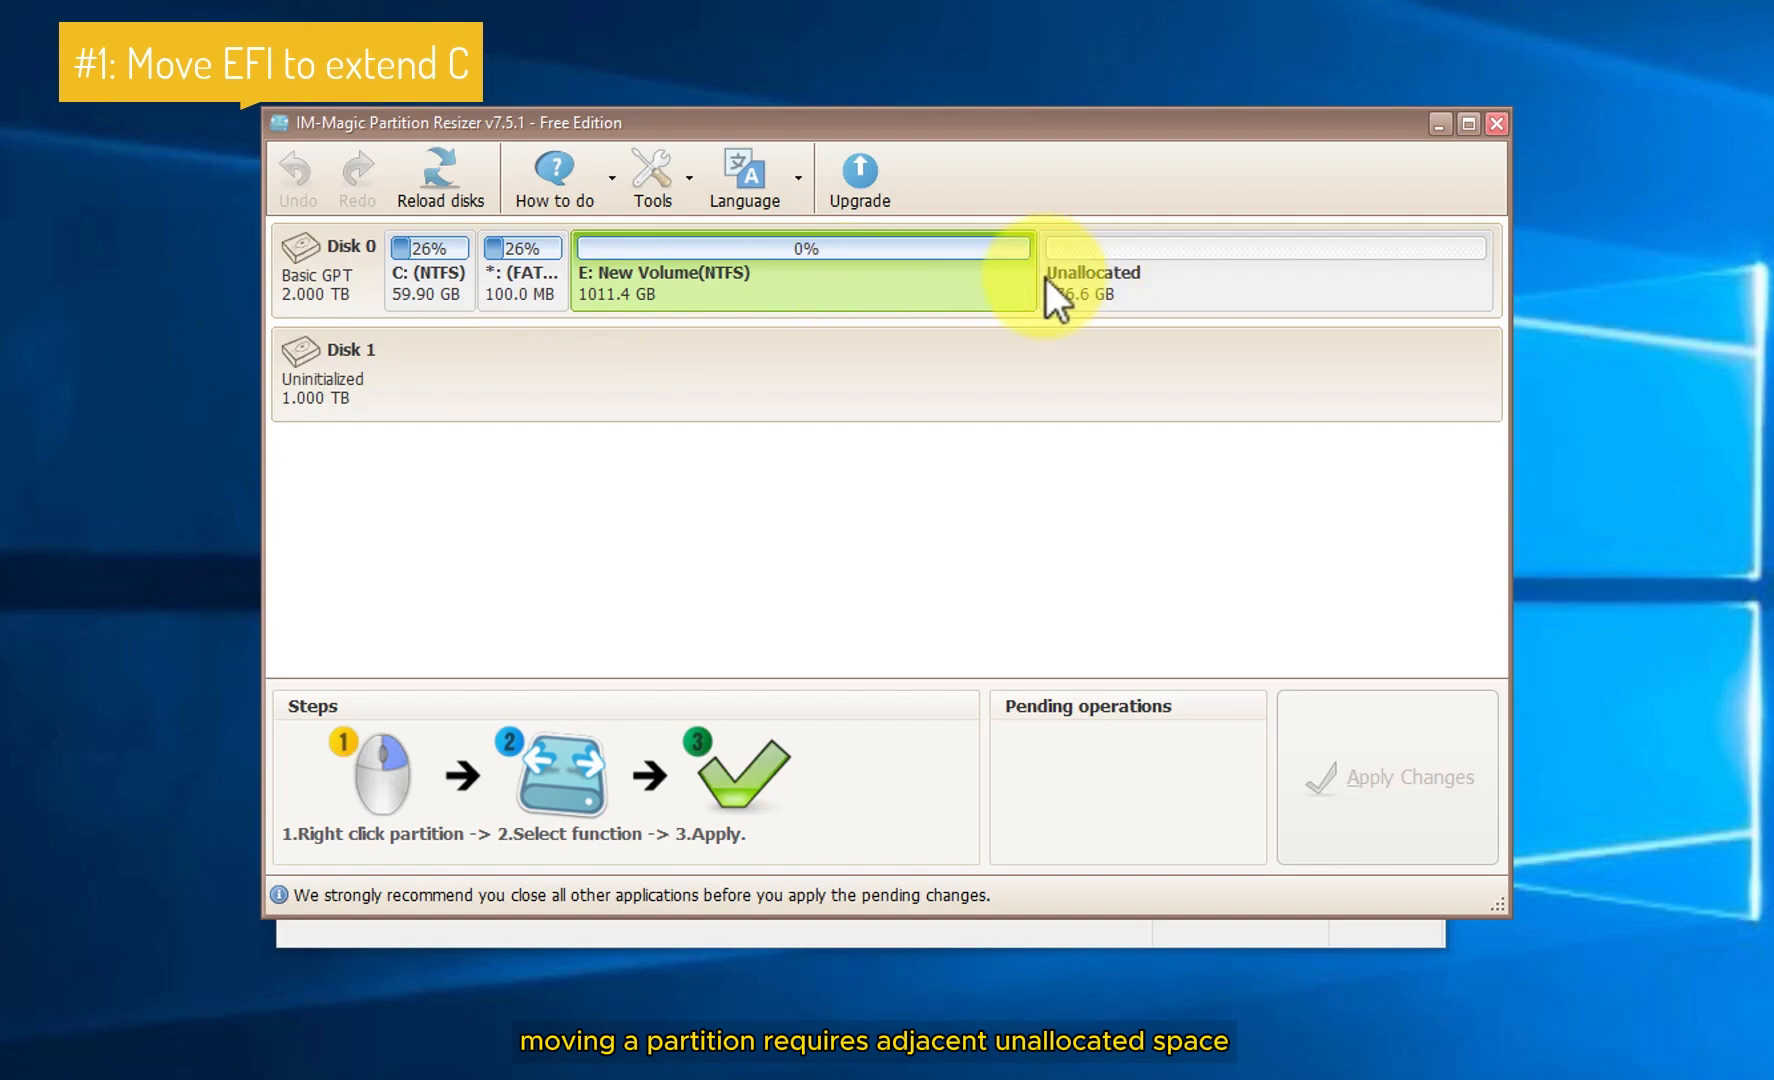
left_click(1116, 291)
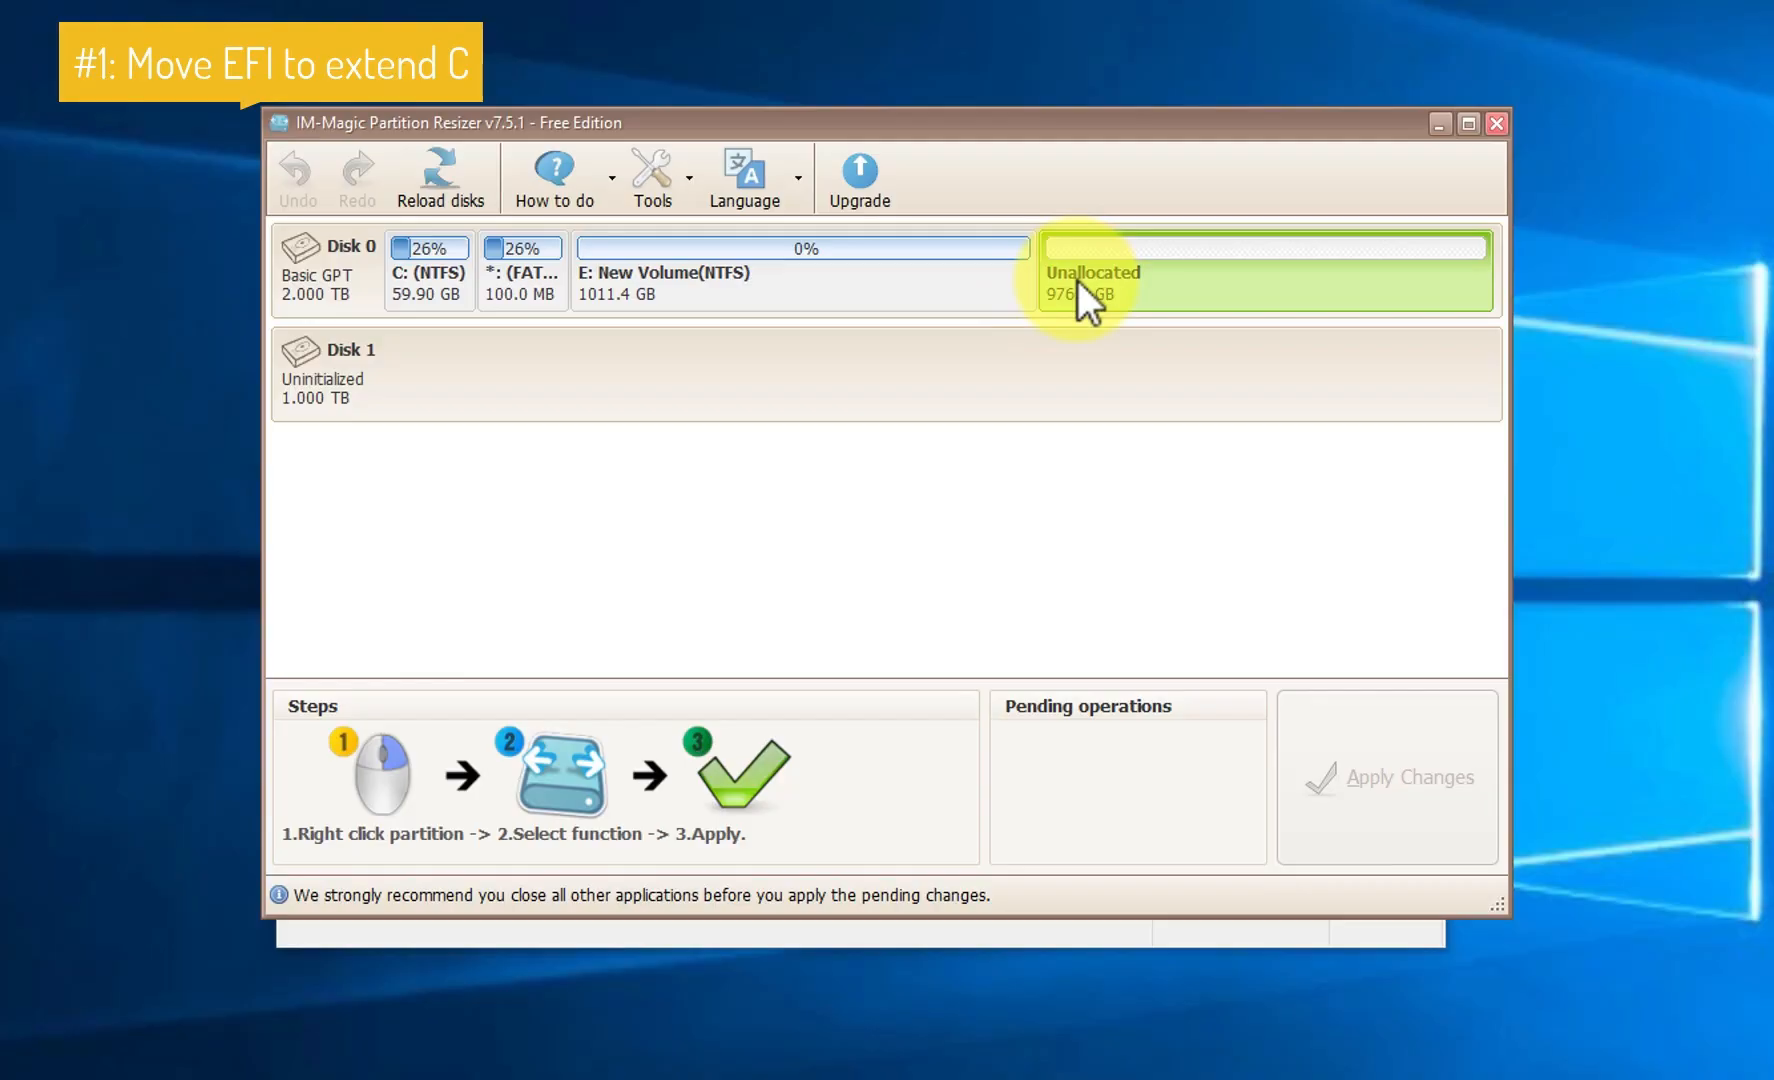
left_click(868, 288)
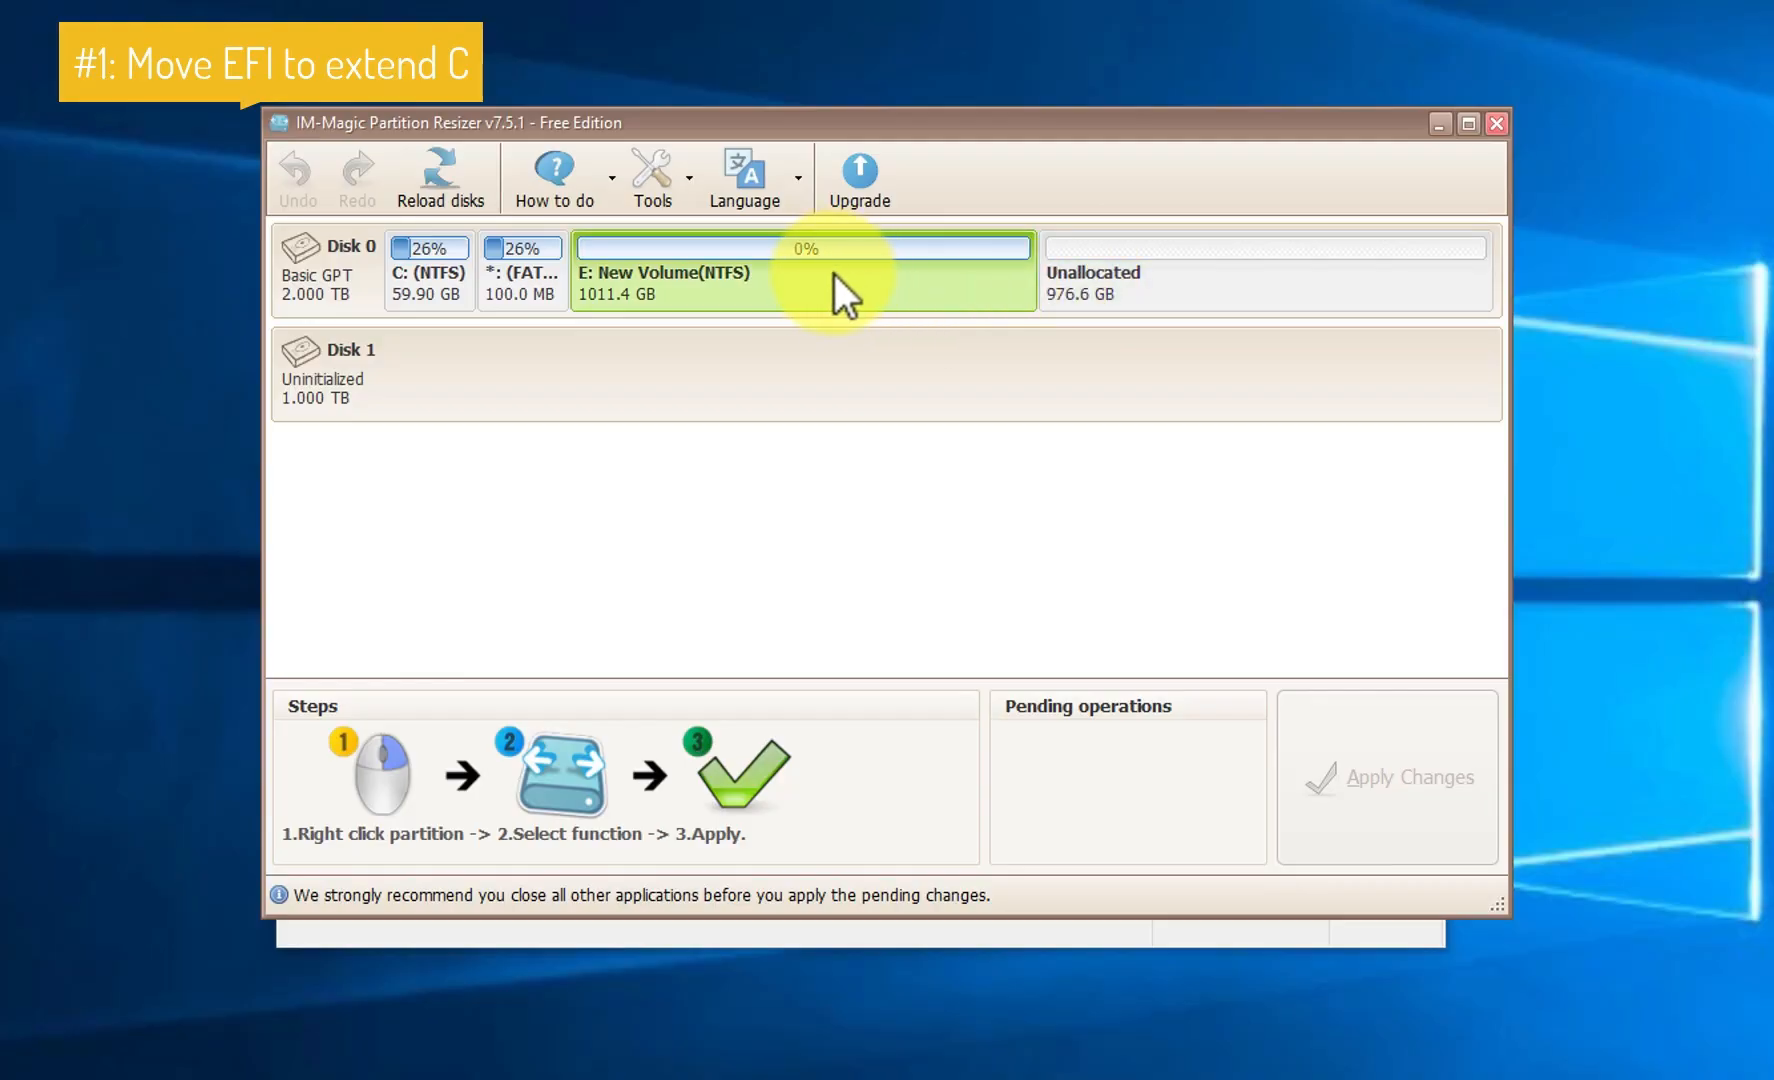
right_click(834, 273)
left_click(923, 297)
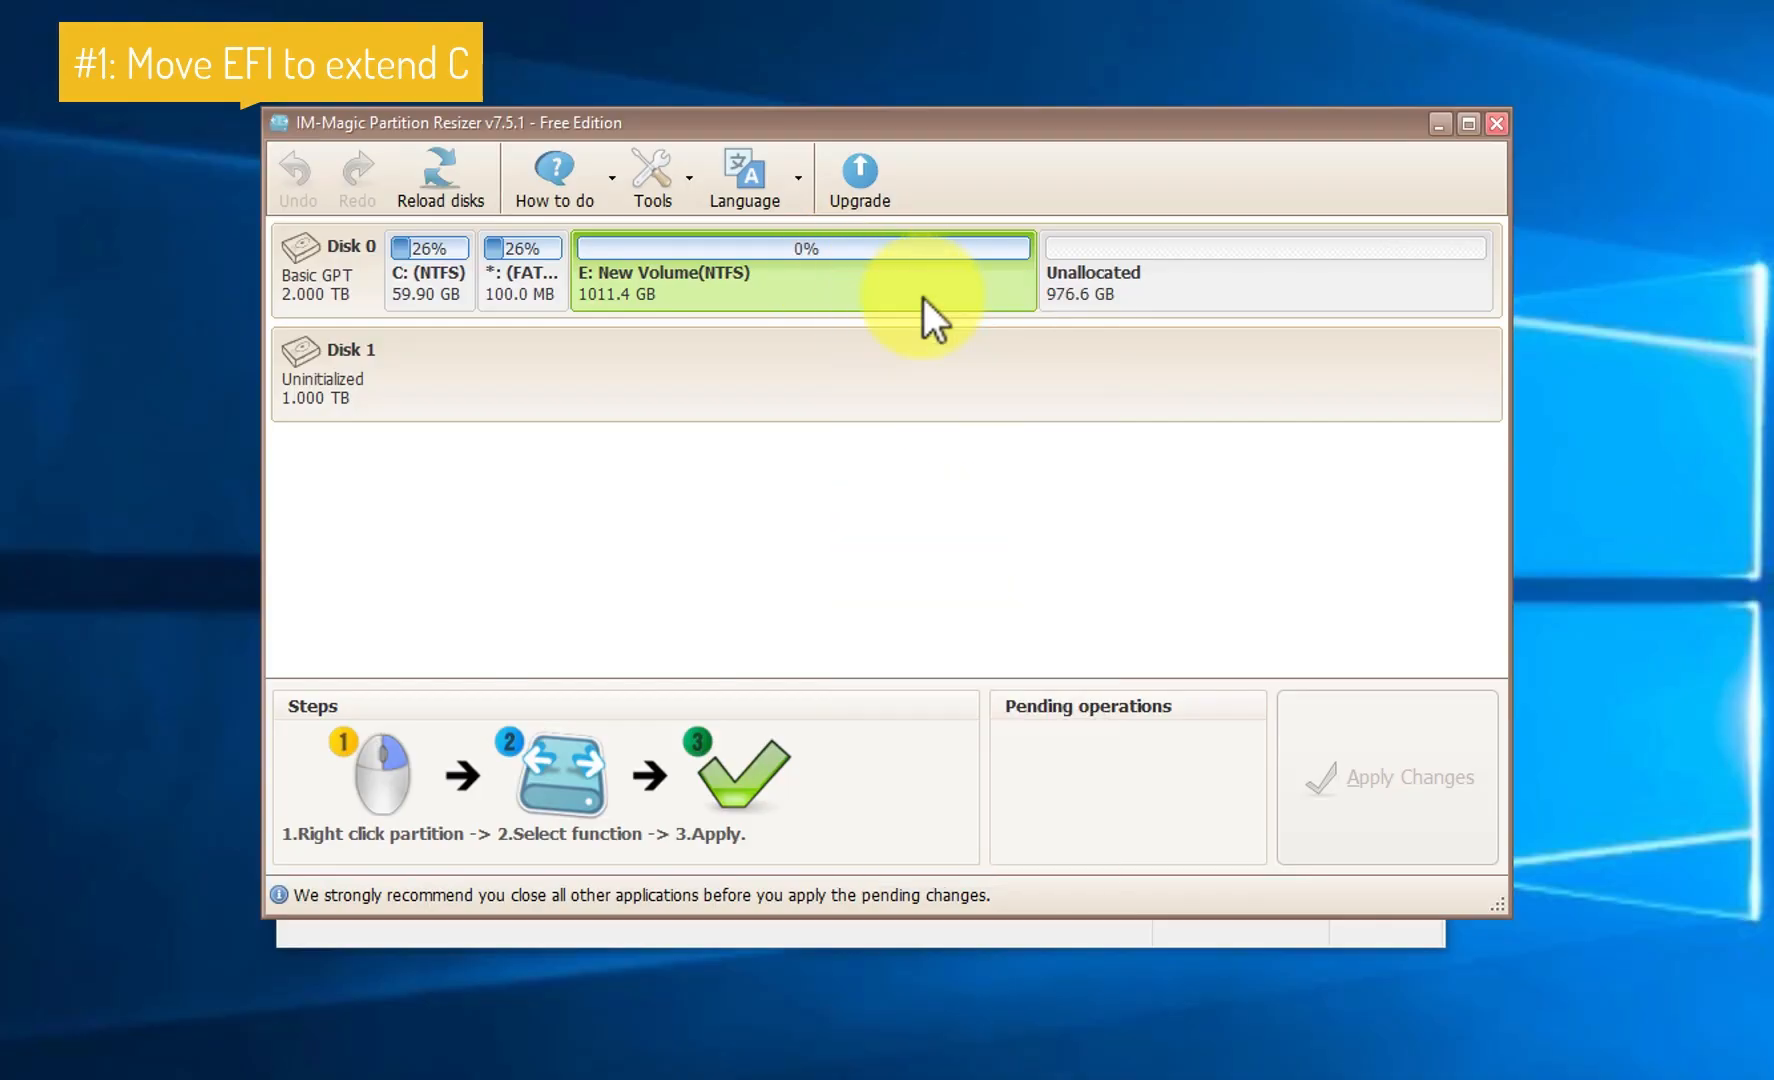
left_click_drag(445, 344, 466, 345)
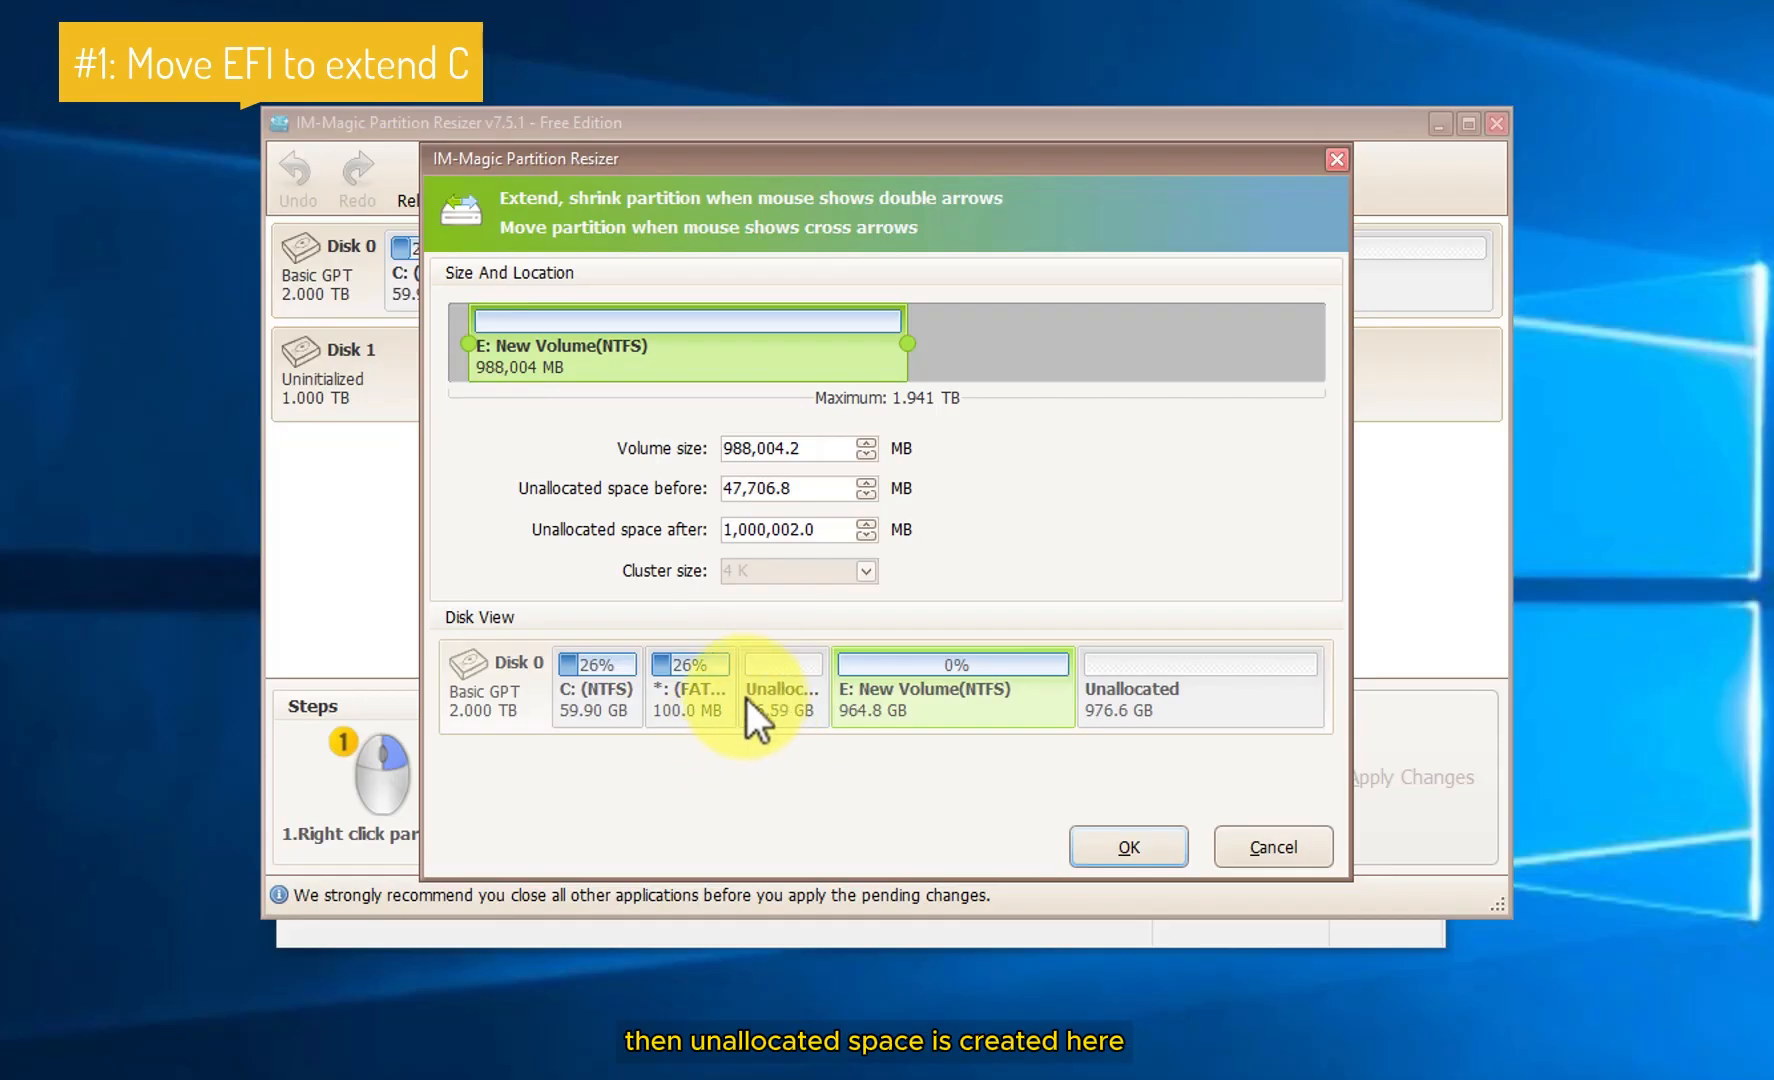
left_click(1098, 857)
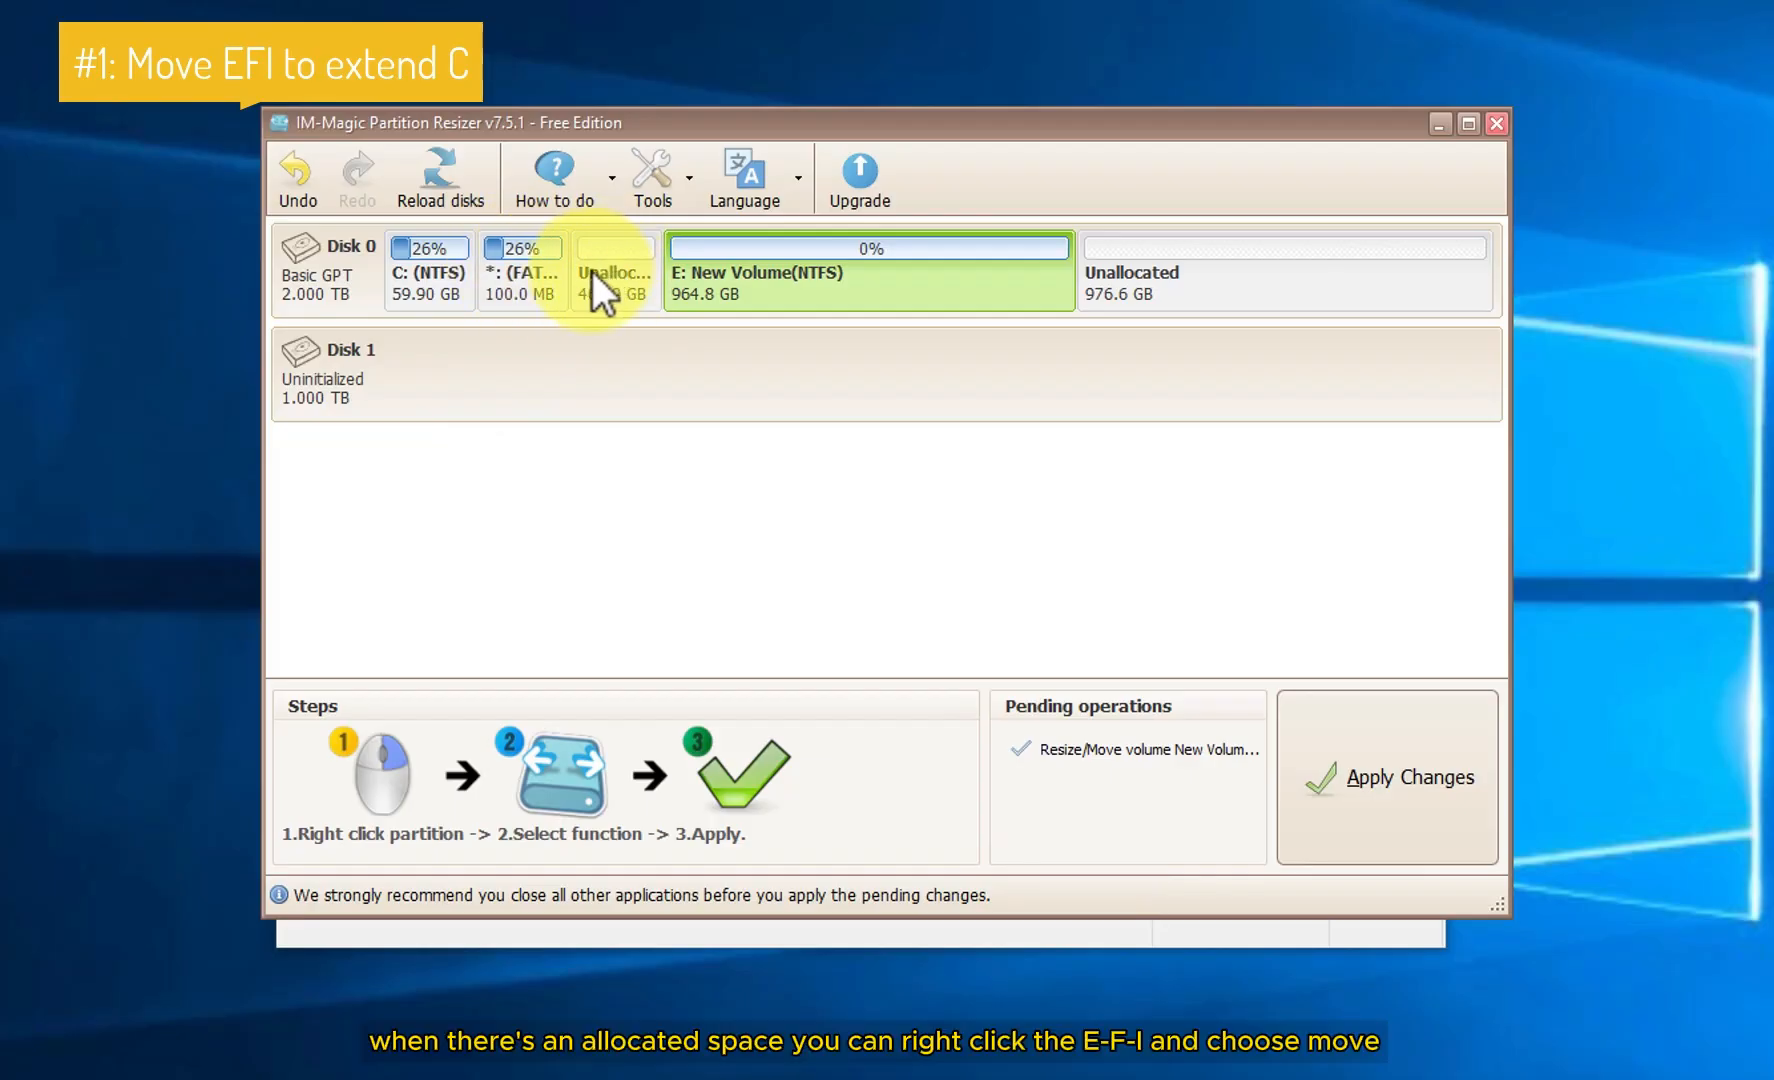
Move the 100 MB EFI (FAT) partition to the far end of the adjacent unallocated space, leaving 0 MB after it
left_click(509, 269)
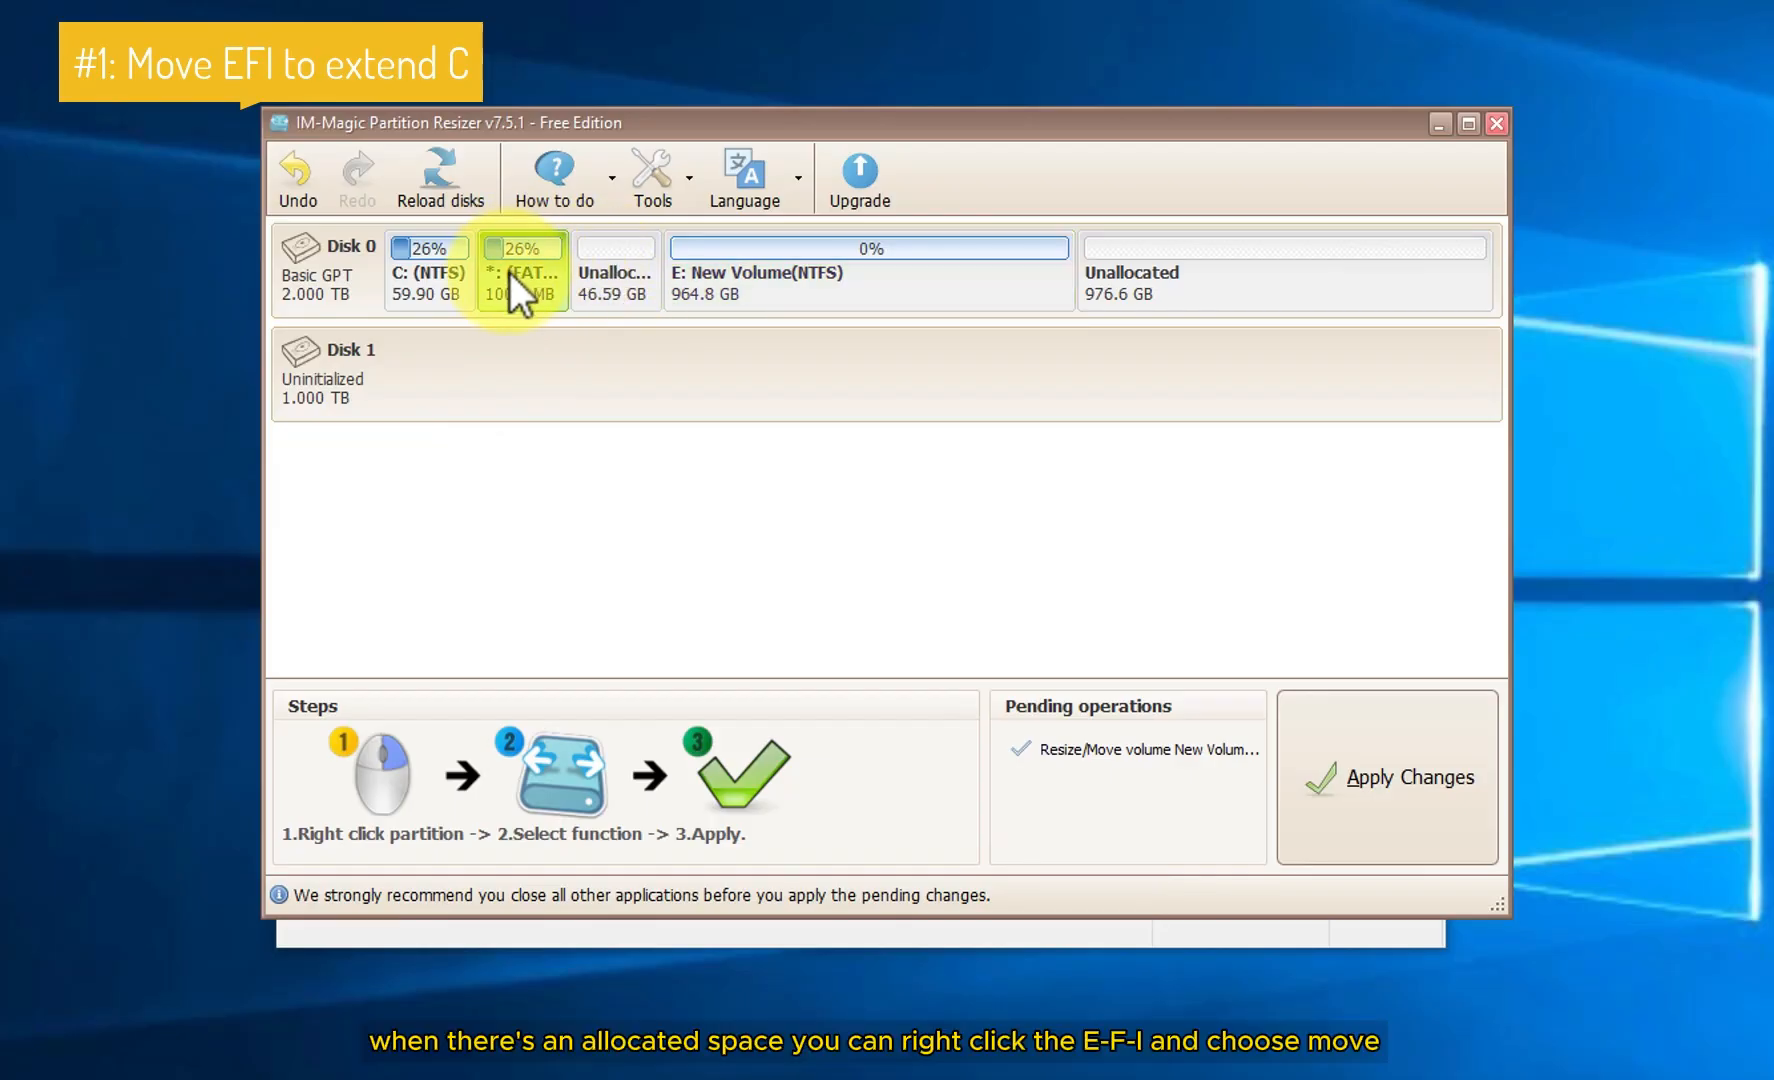
right_click(516, 267)
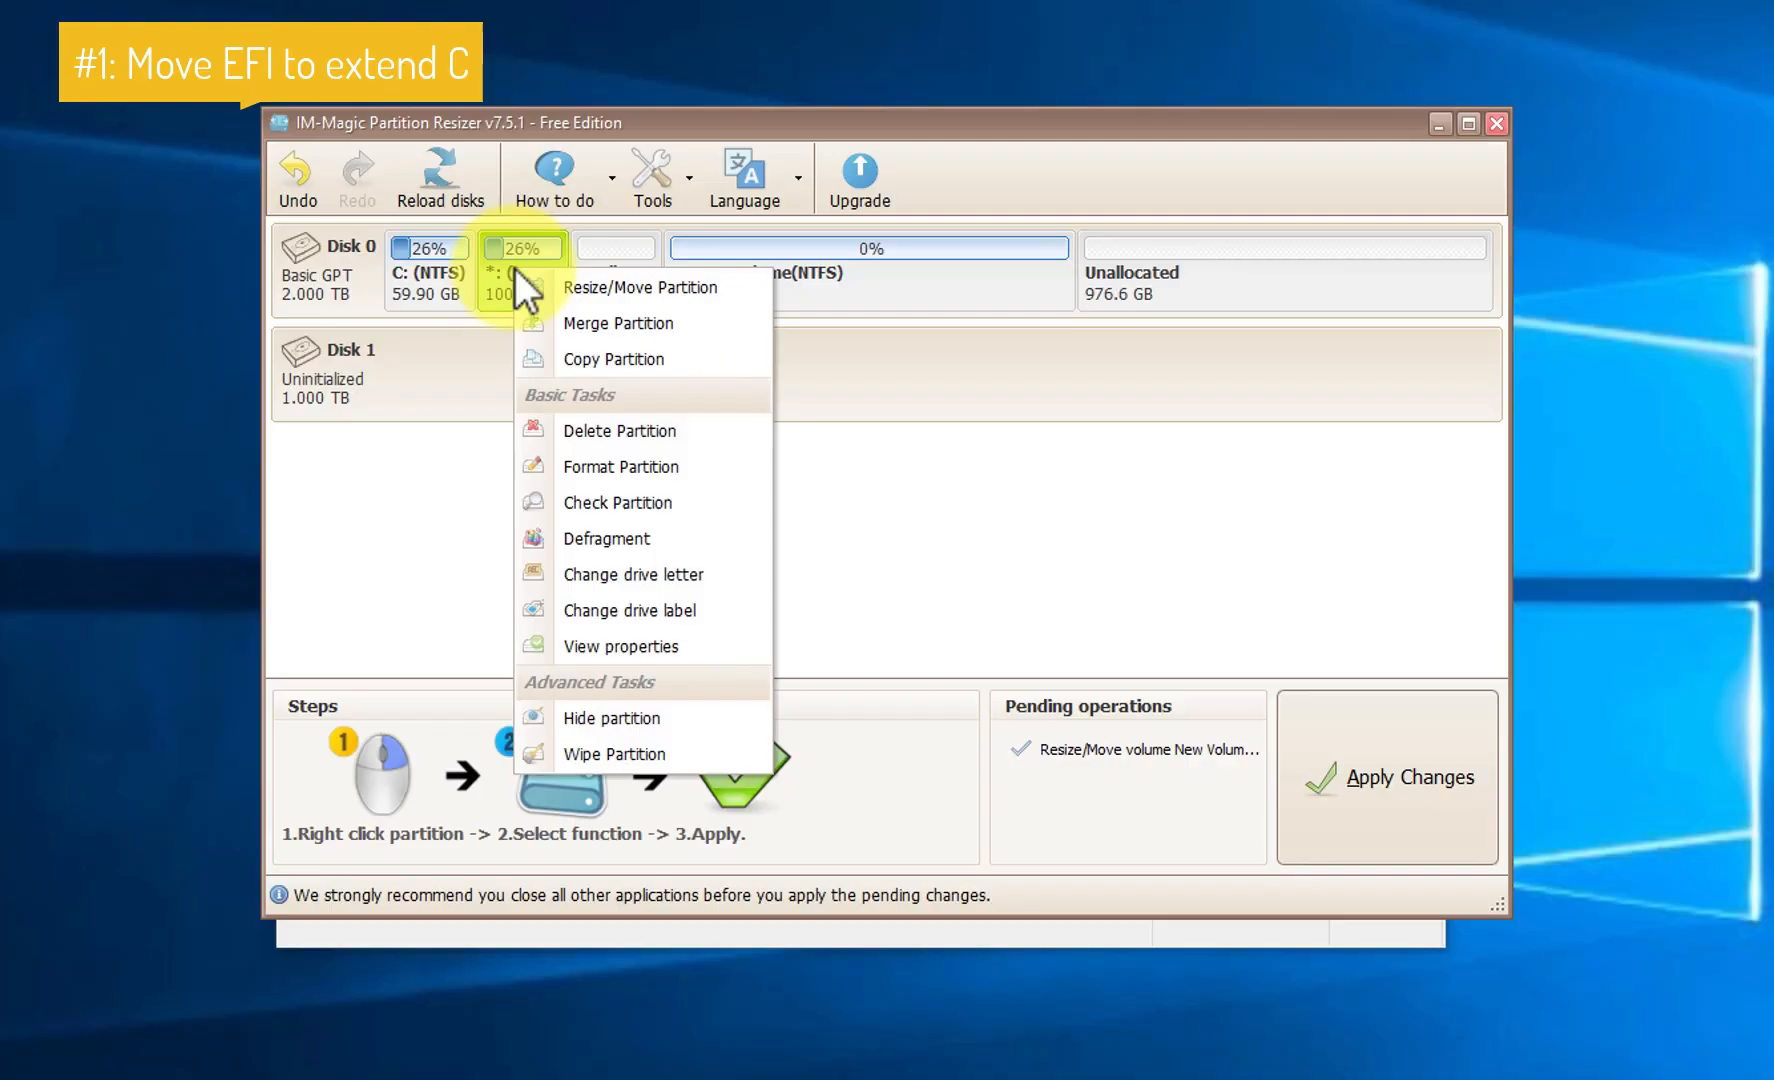
left_click(565, 288)
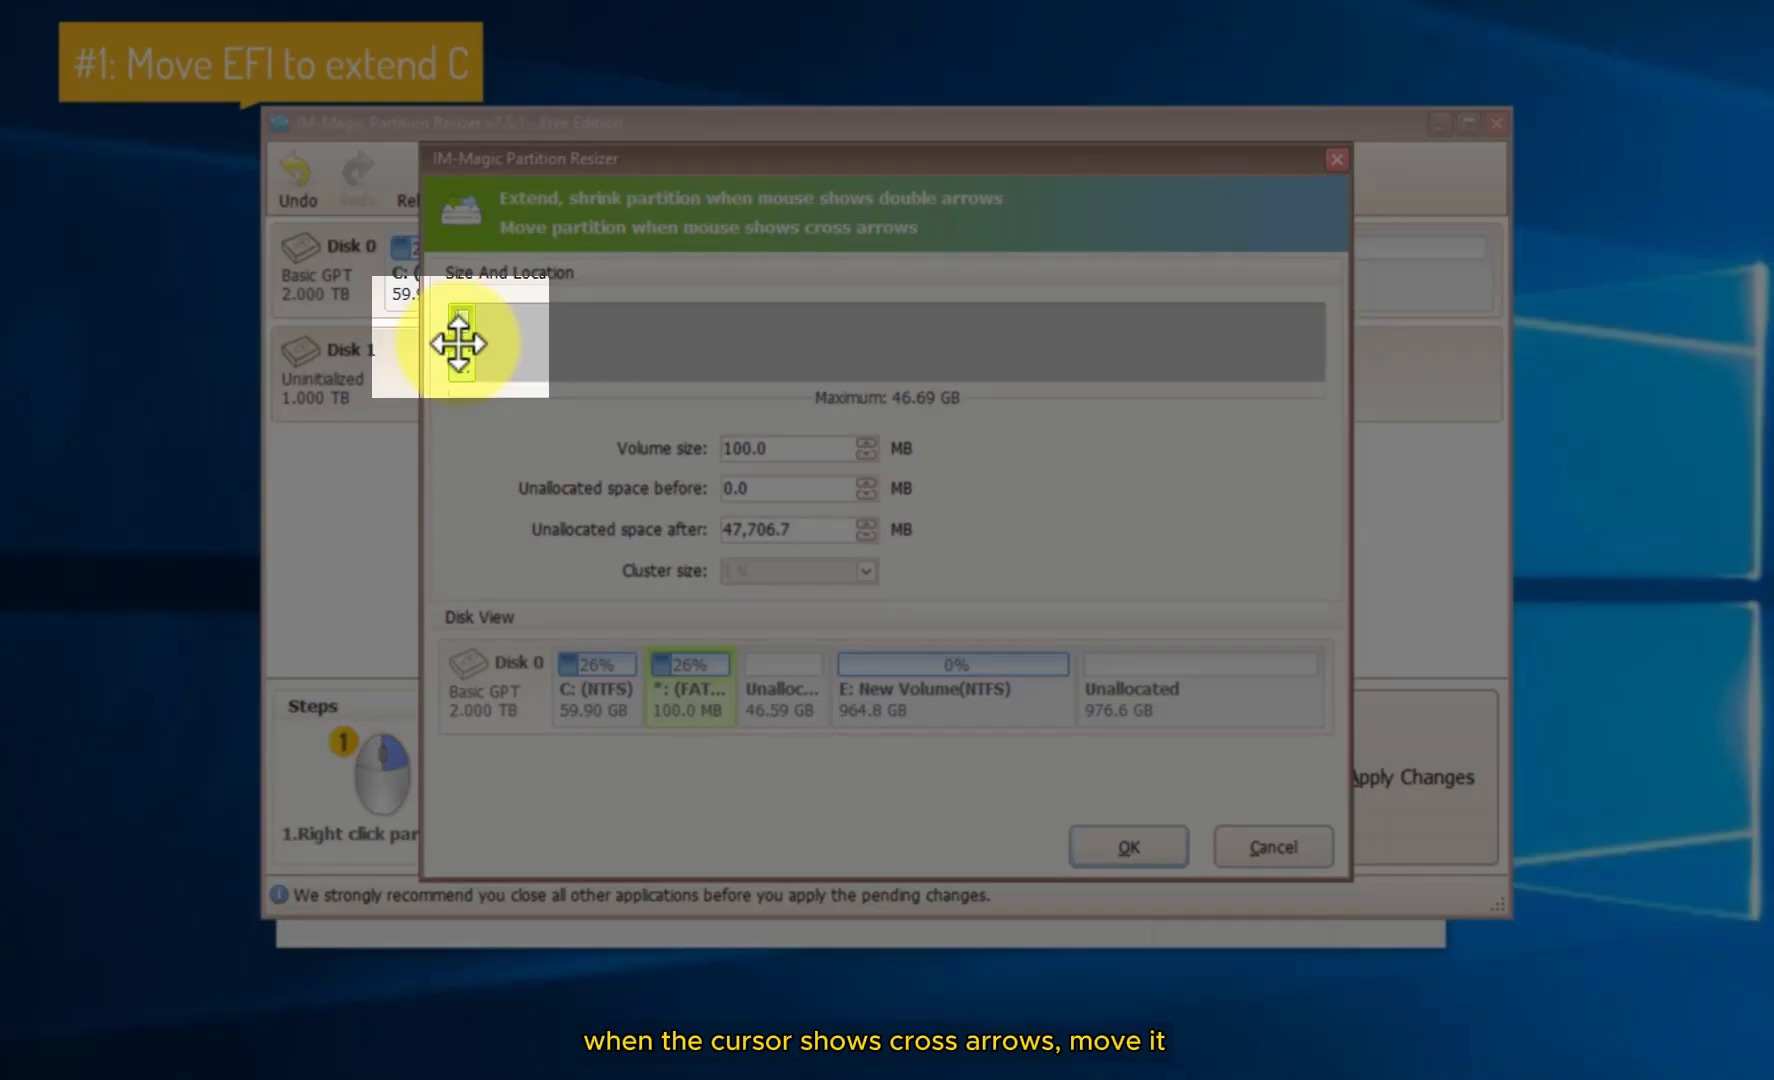
mouse_move(458, 343)
left_mouse_down()
mouse_move(1297, 325)
mouse_move(903, 331)
mouse_move(1089, 317)
mouse_move(1334, 317)
mouse_move(1357, 333)
left_mouse_up()
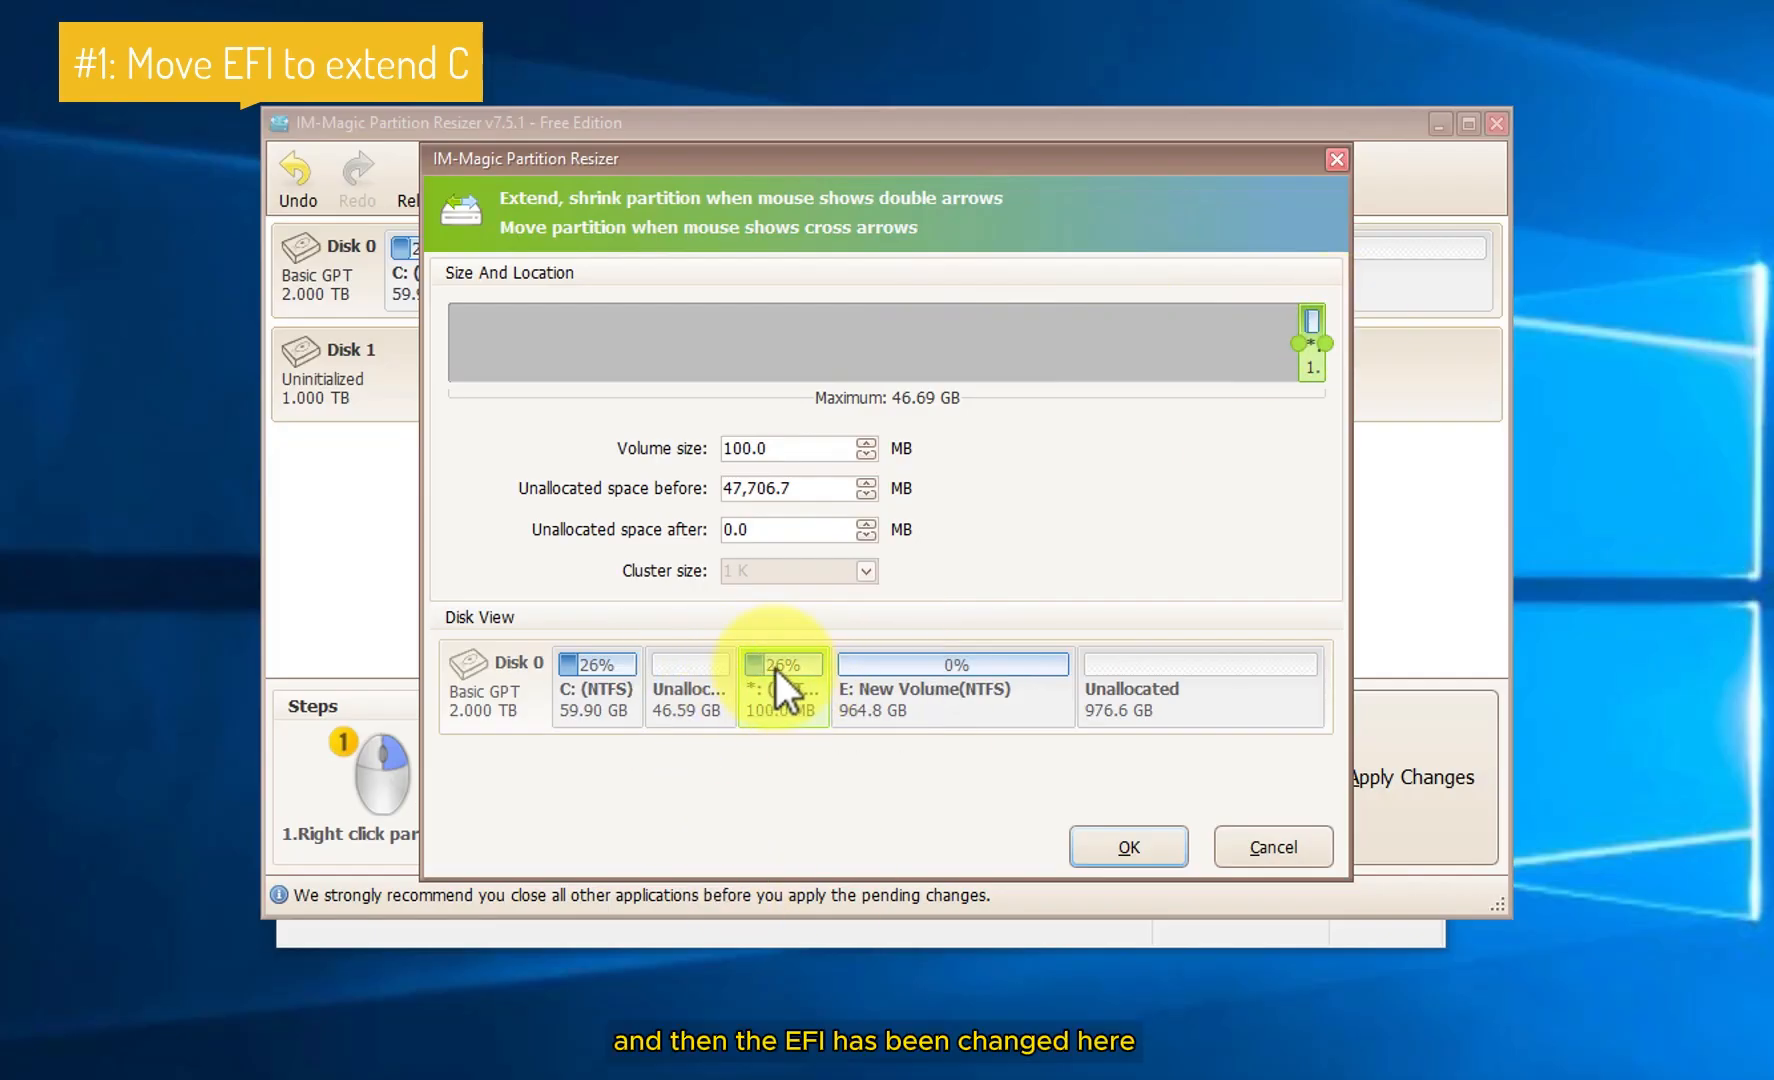
left_click(1112, 840)
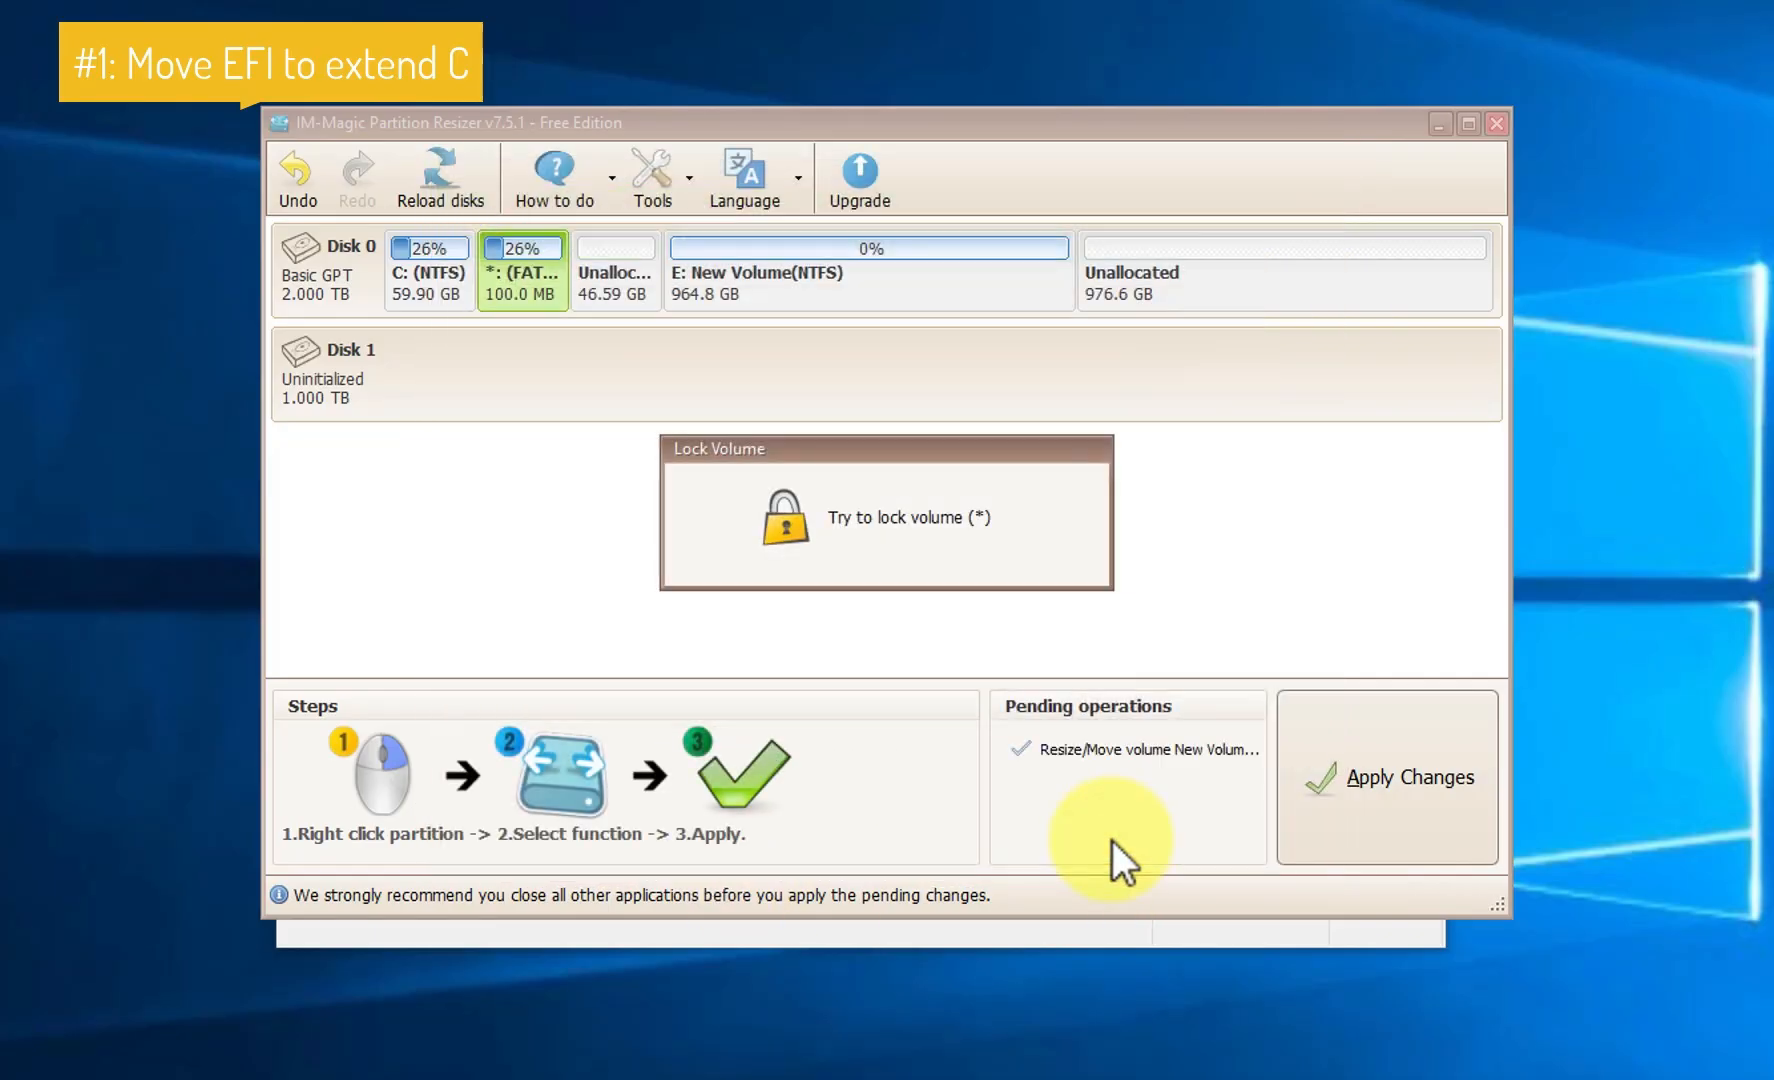
Extend the C: partition over all the adjacent unallocated space to a volume size of 109,044.6 MB
right_click(437, 276)
left_click(489, 294)
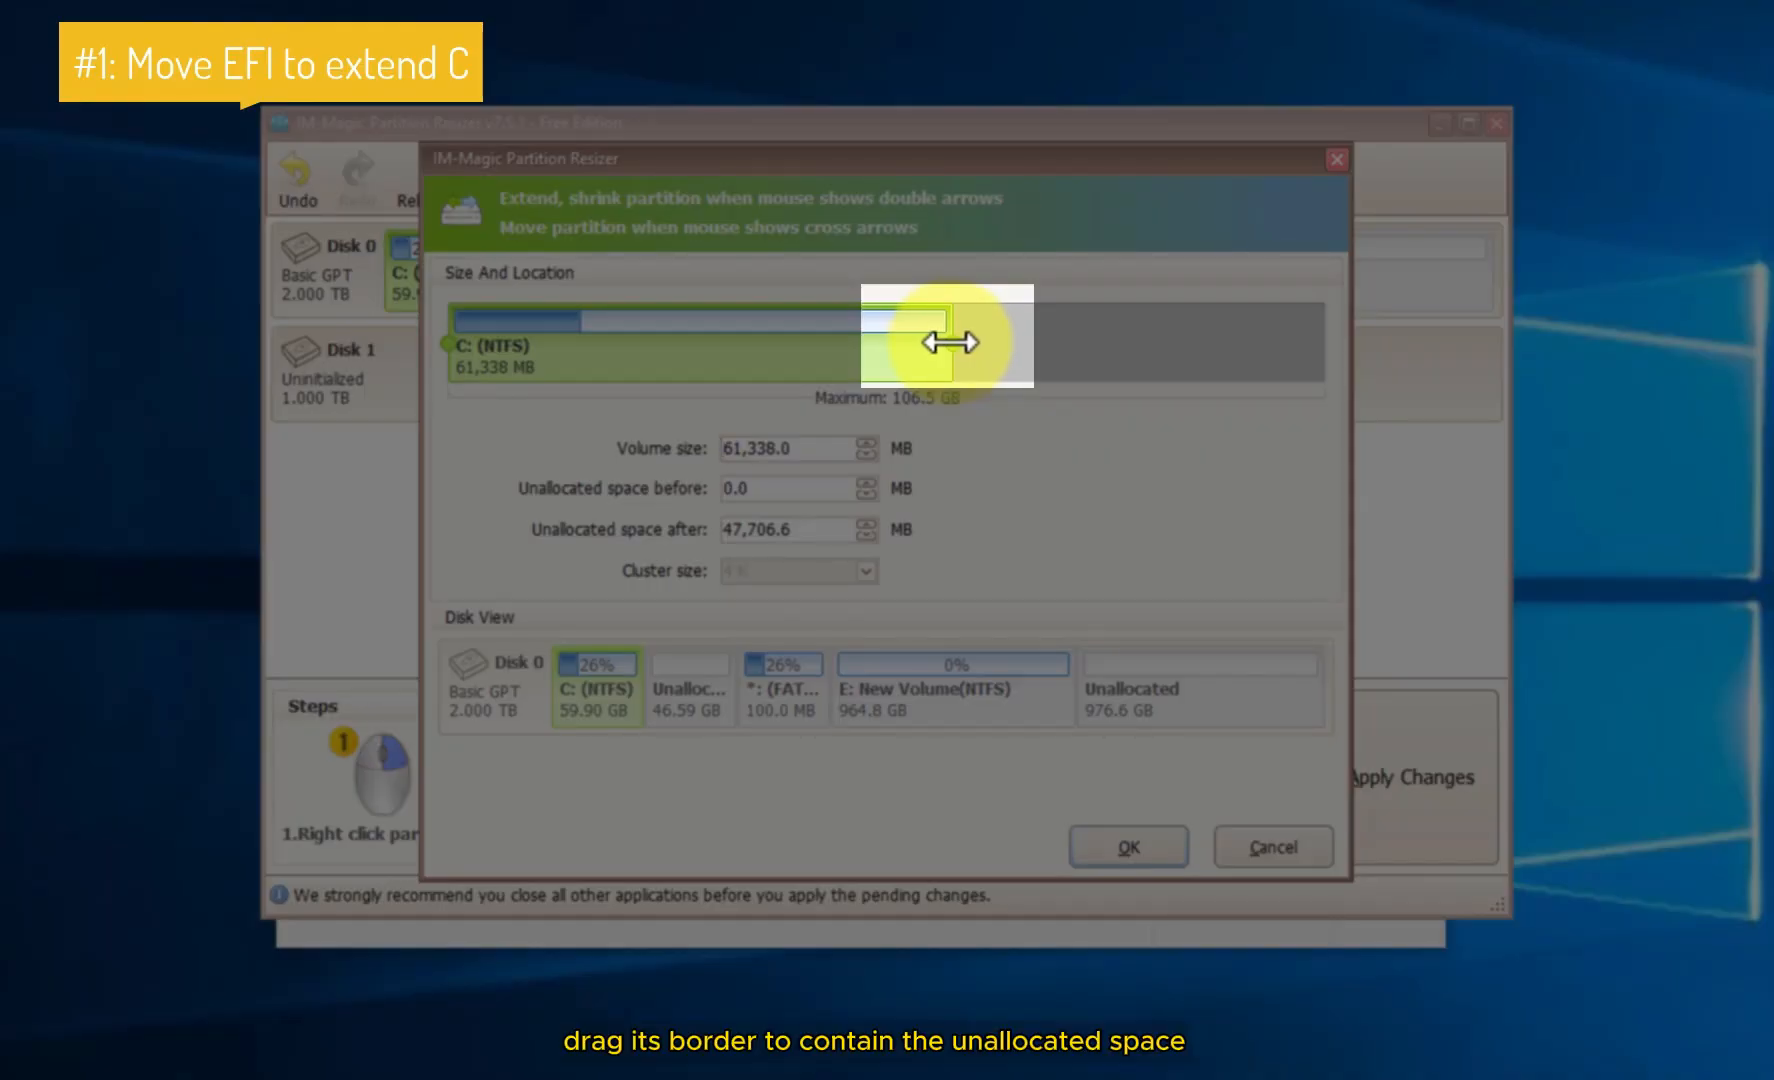
left_click_drag(950, 342, 1330, 342)
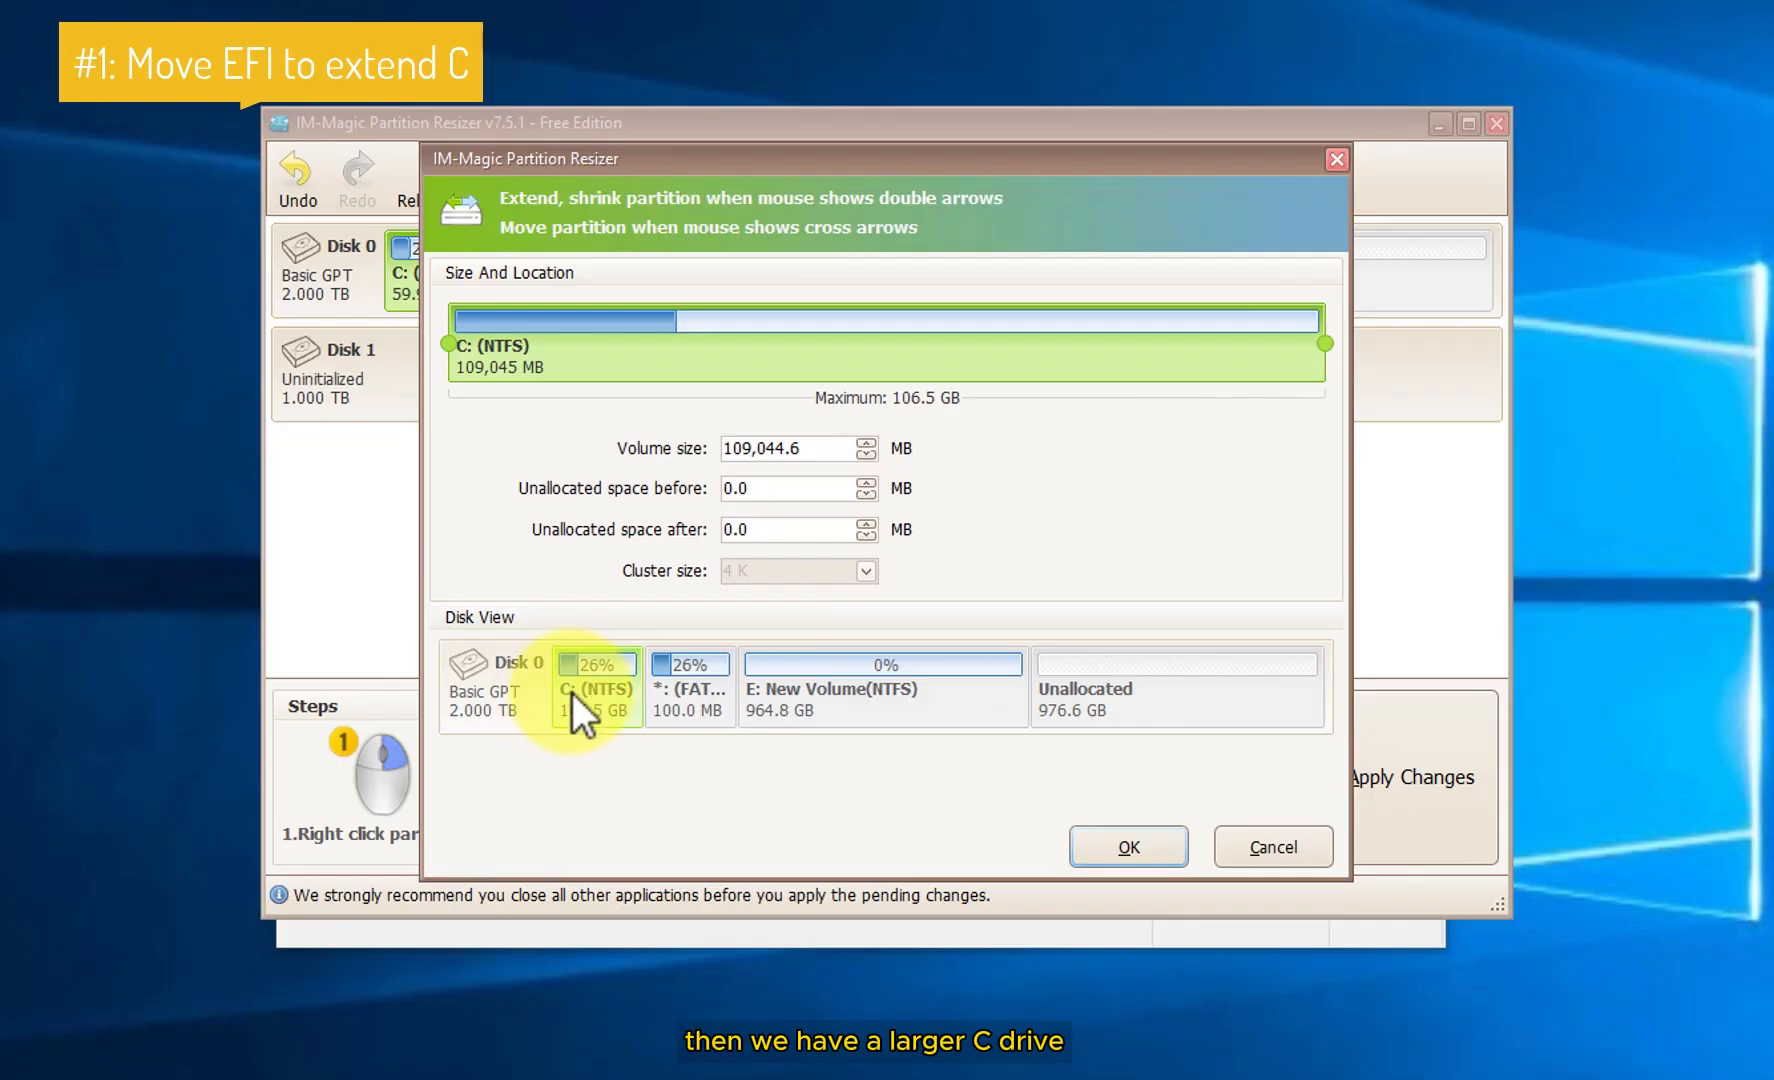
left_click(1088, 852)
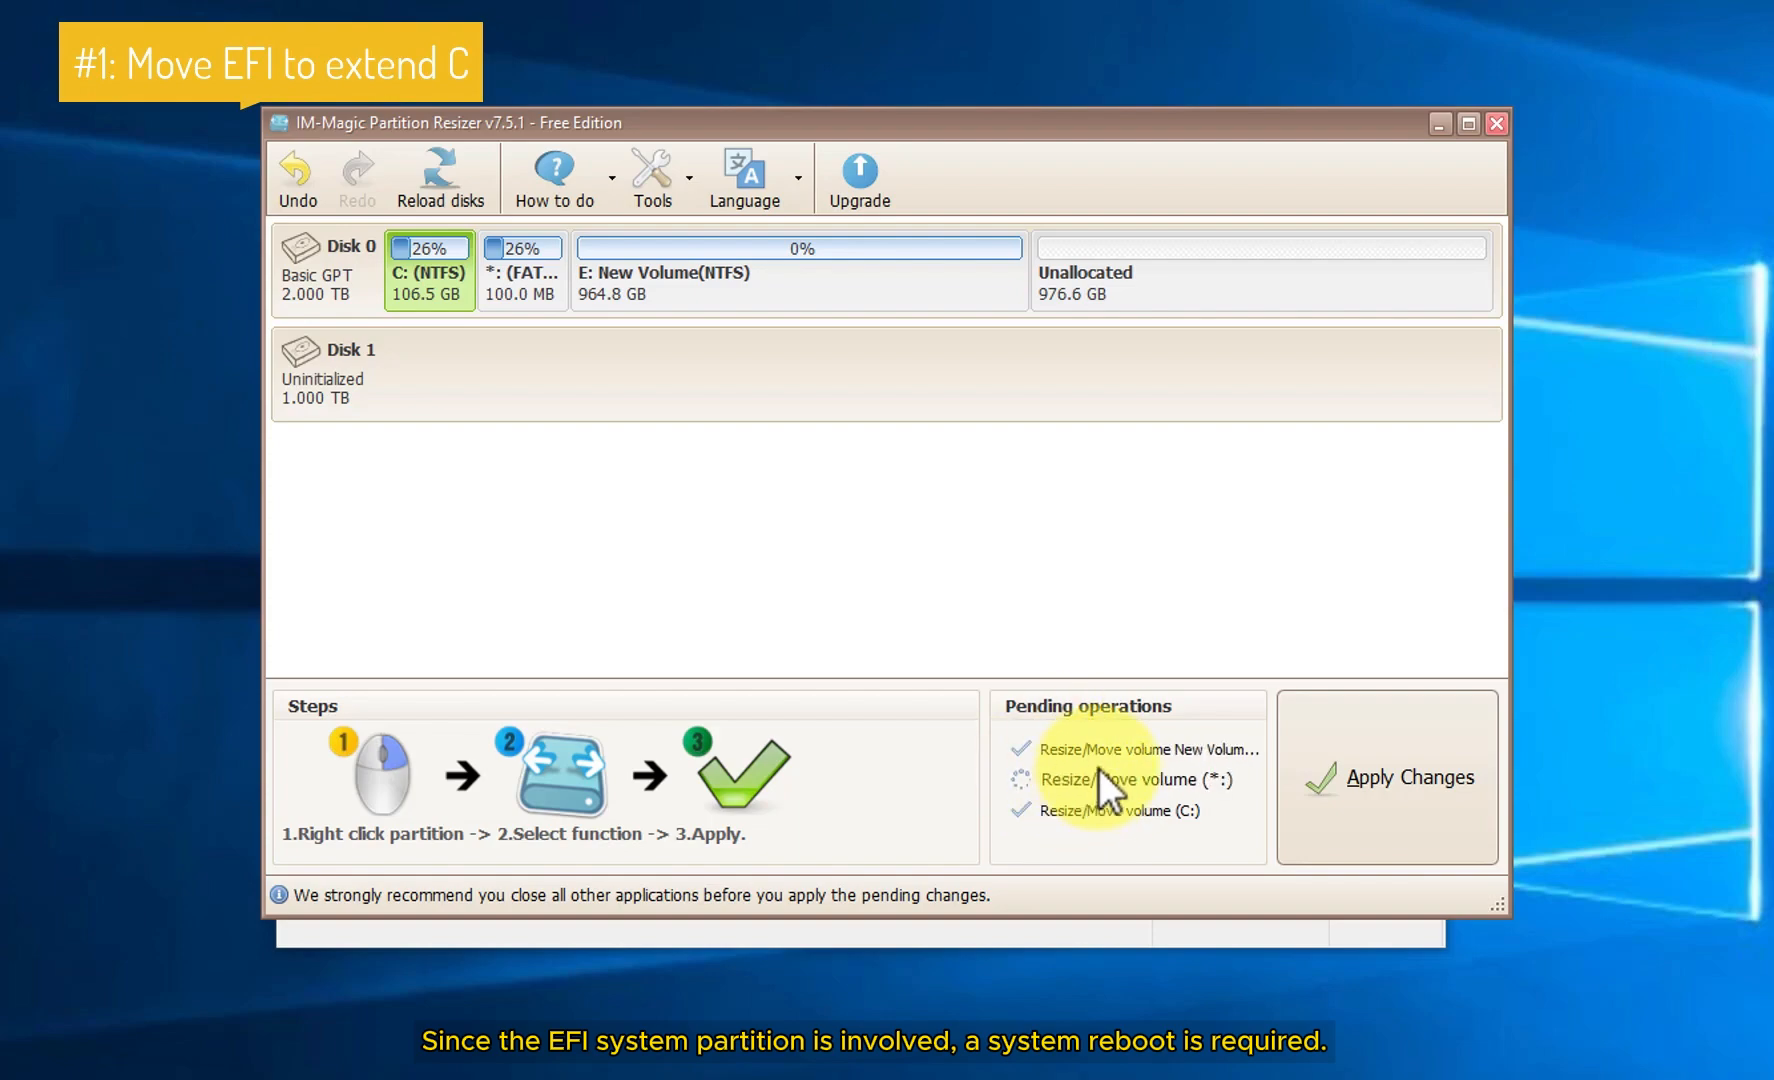
Apply the pending partition operations and agree to restart the computer right away
left_click(1355, 790)
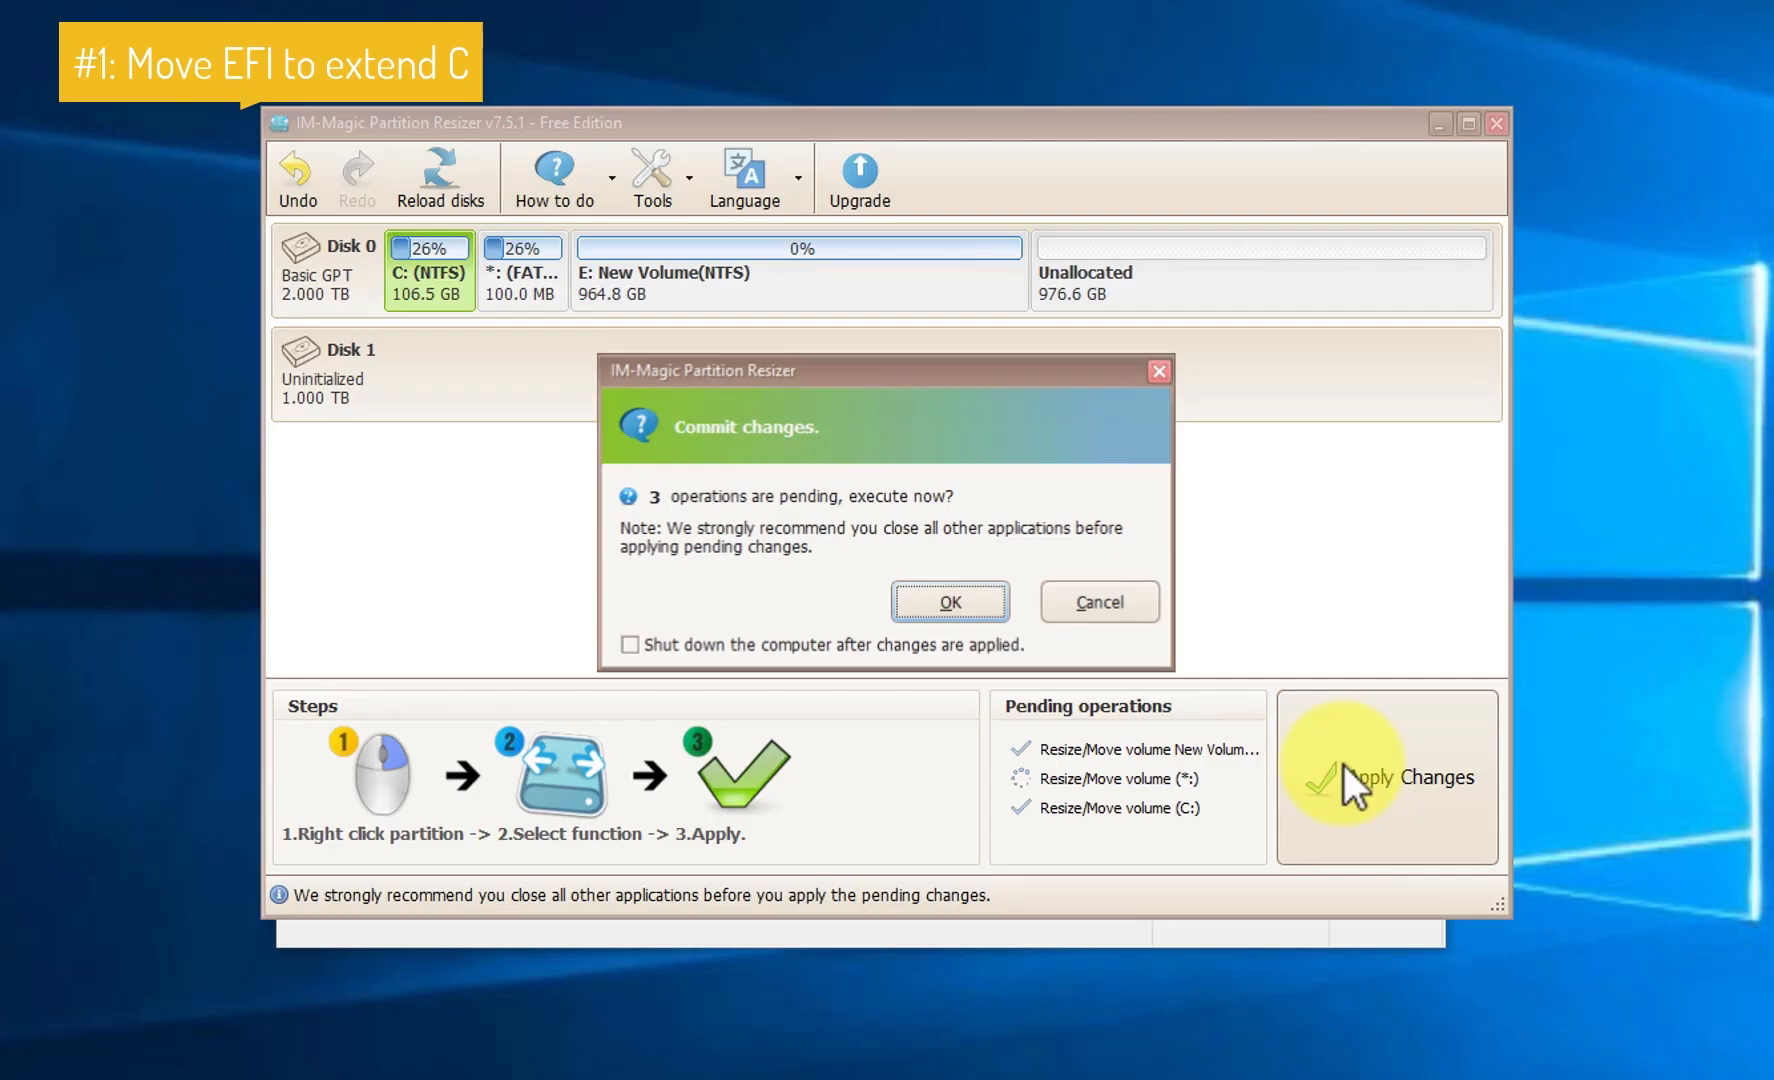
left_click(912, 603)
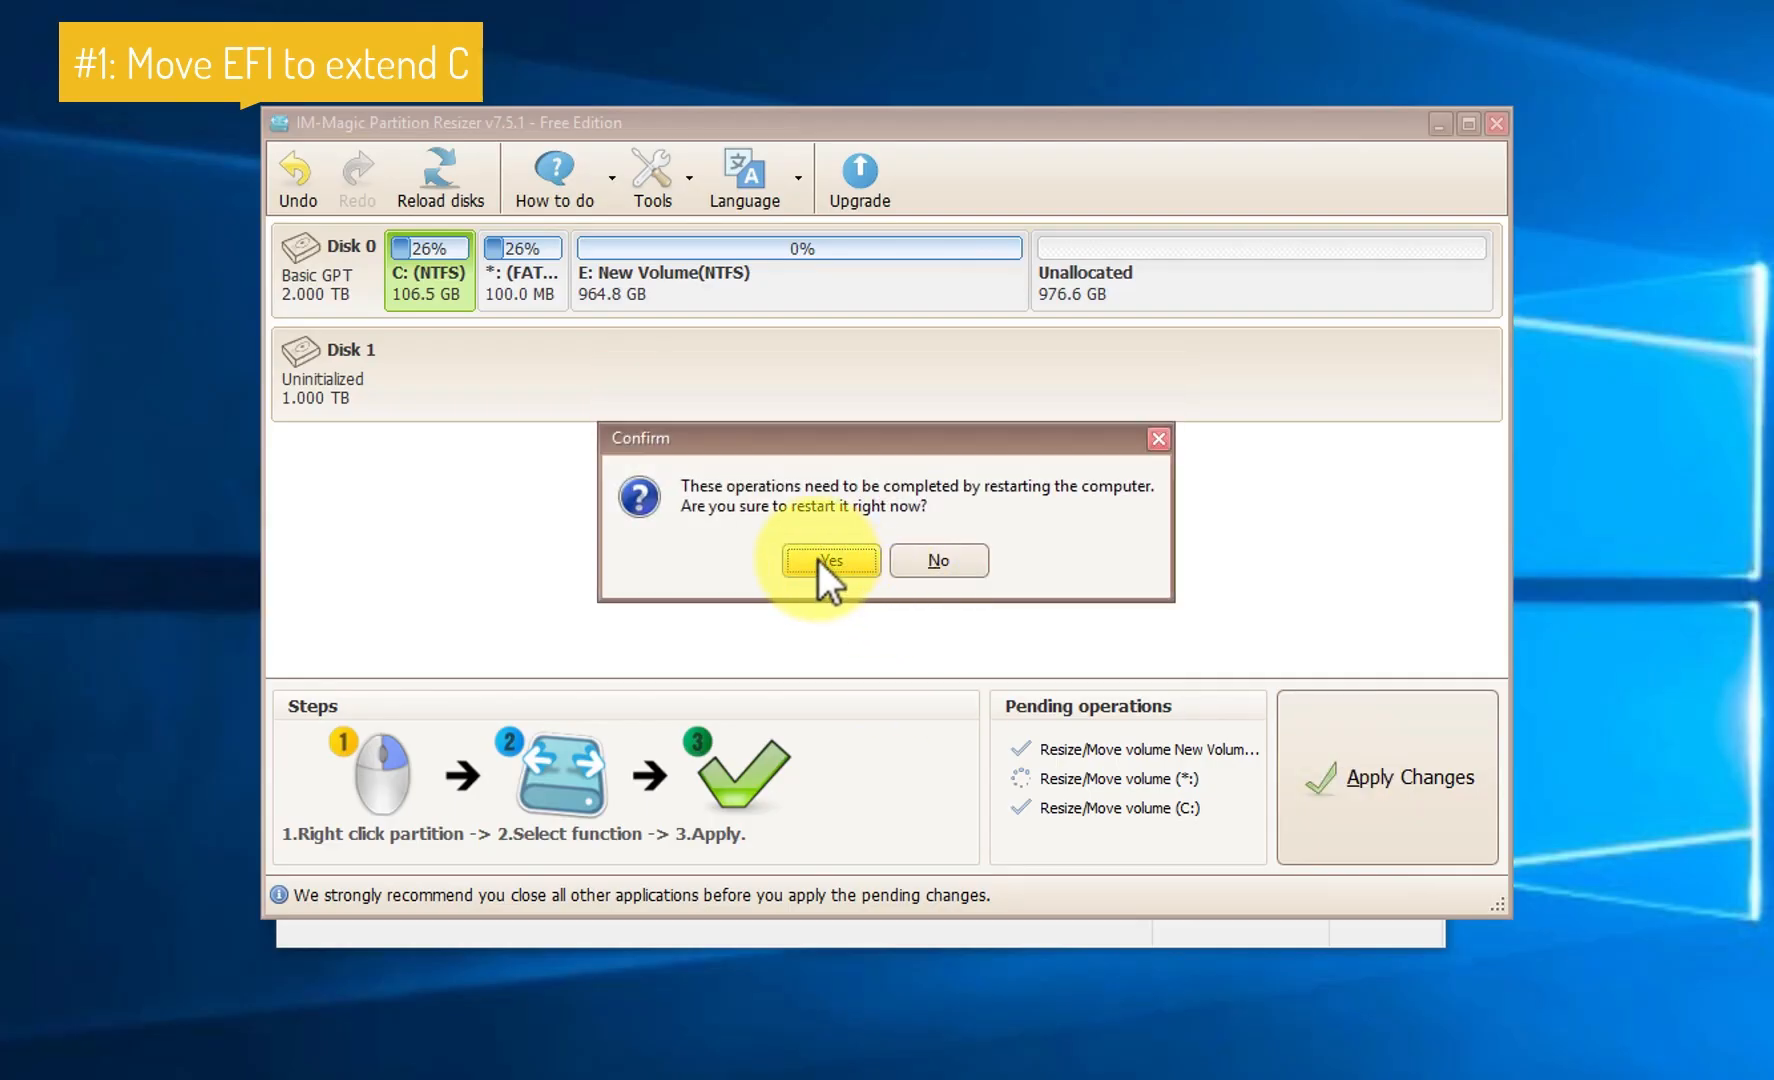
left_click(818, 559)
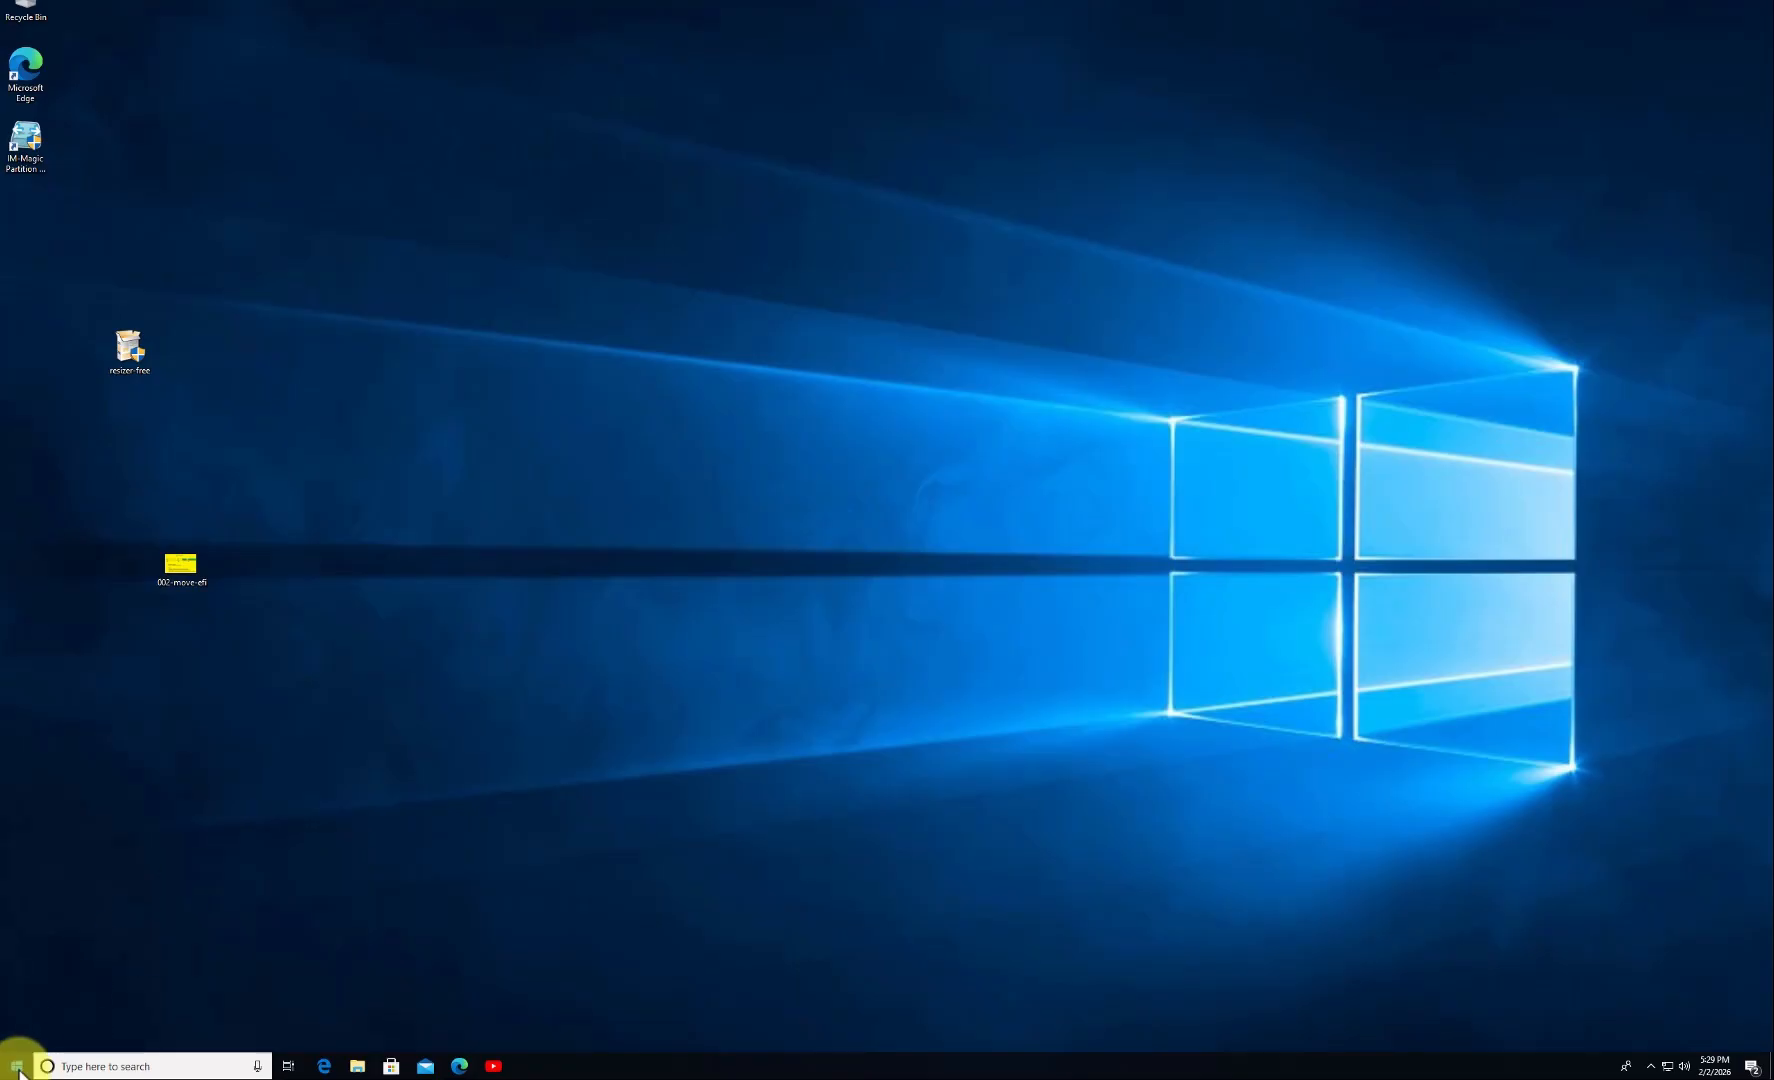
Open Disk Management and check the C: partition on Disk 0
right_click(16, 1068)
left_click(71, 815)
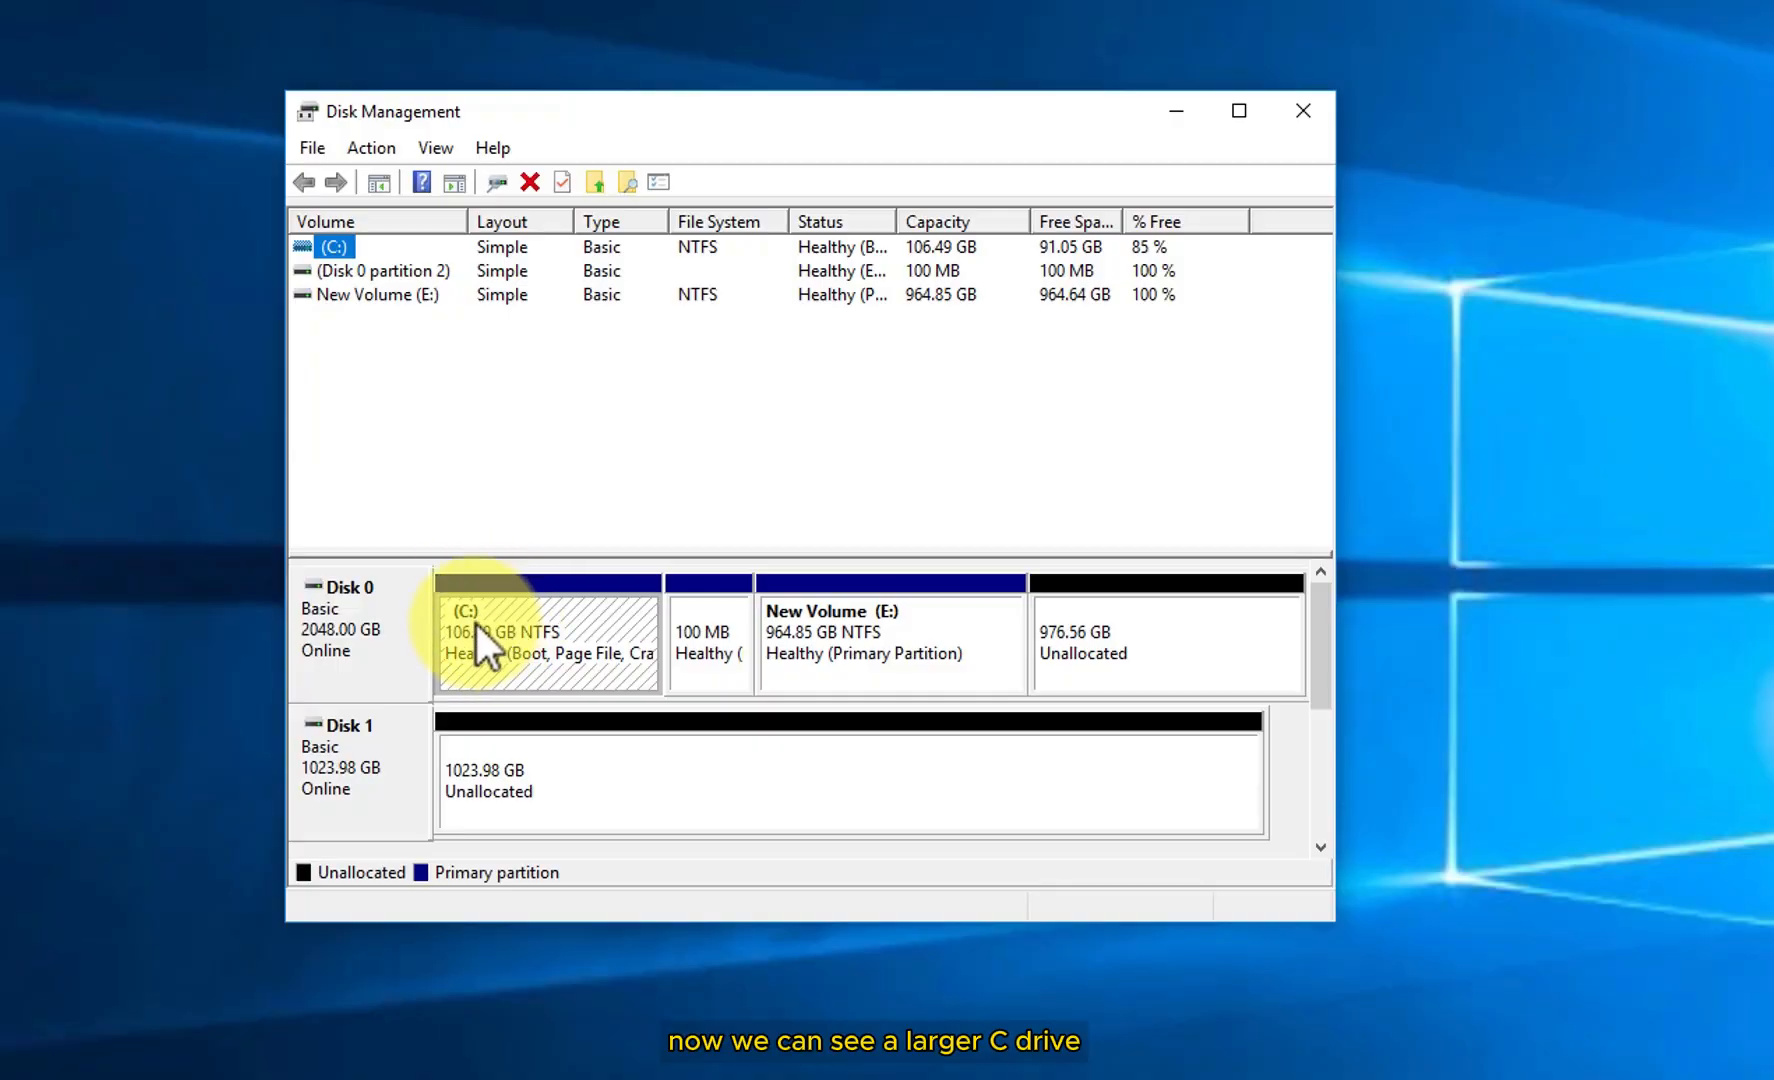
left_click(606, 656)
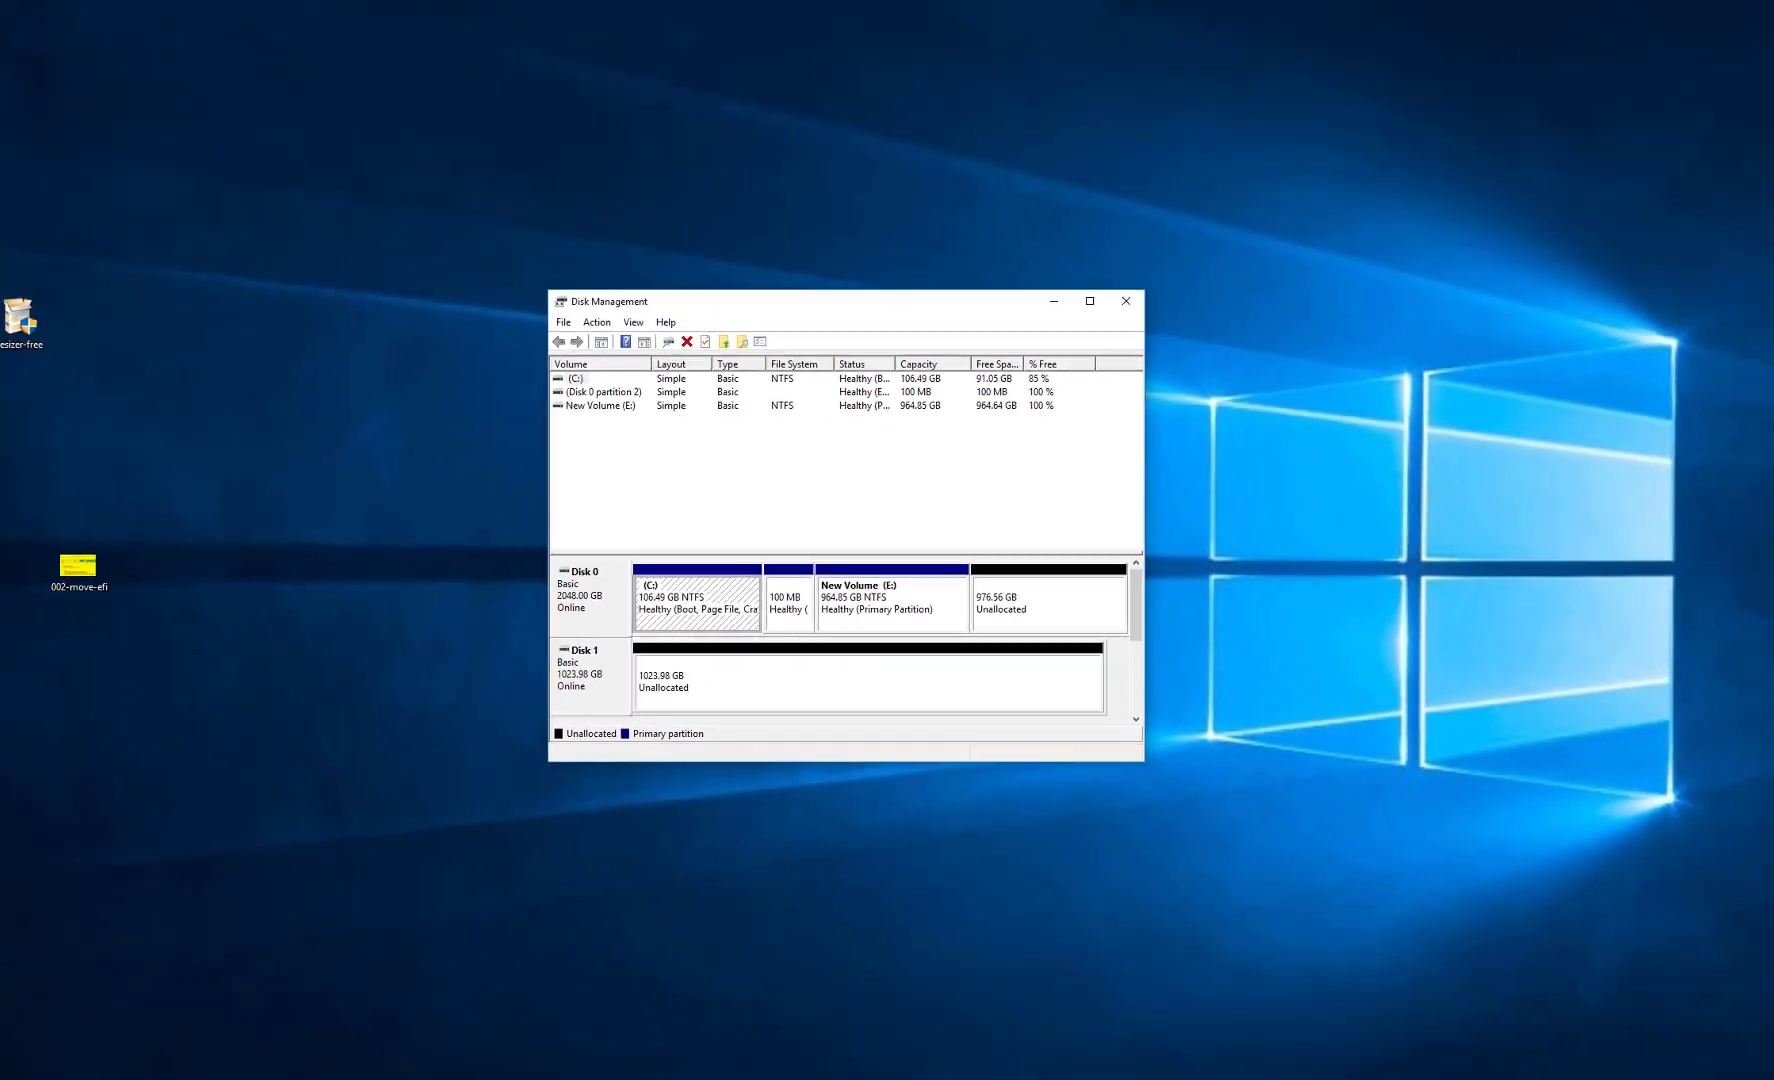
Launch IM-Magic Partition Resizer with permission to make changes and examine the EFI and E: partitions and Disk 1's unallocated space
double_click(34, 140)
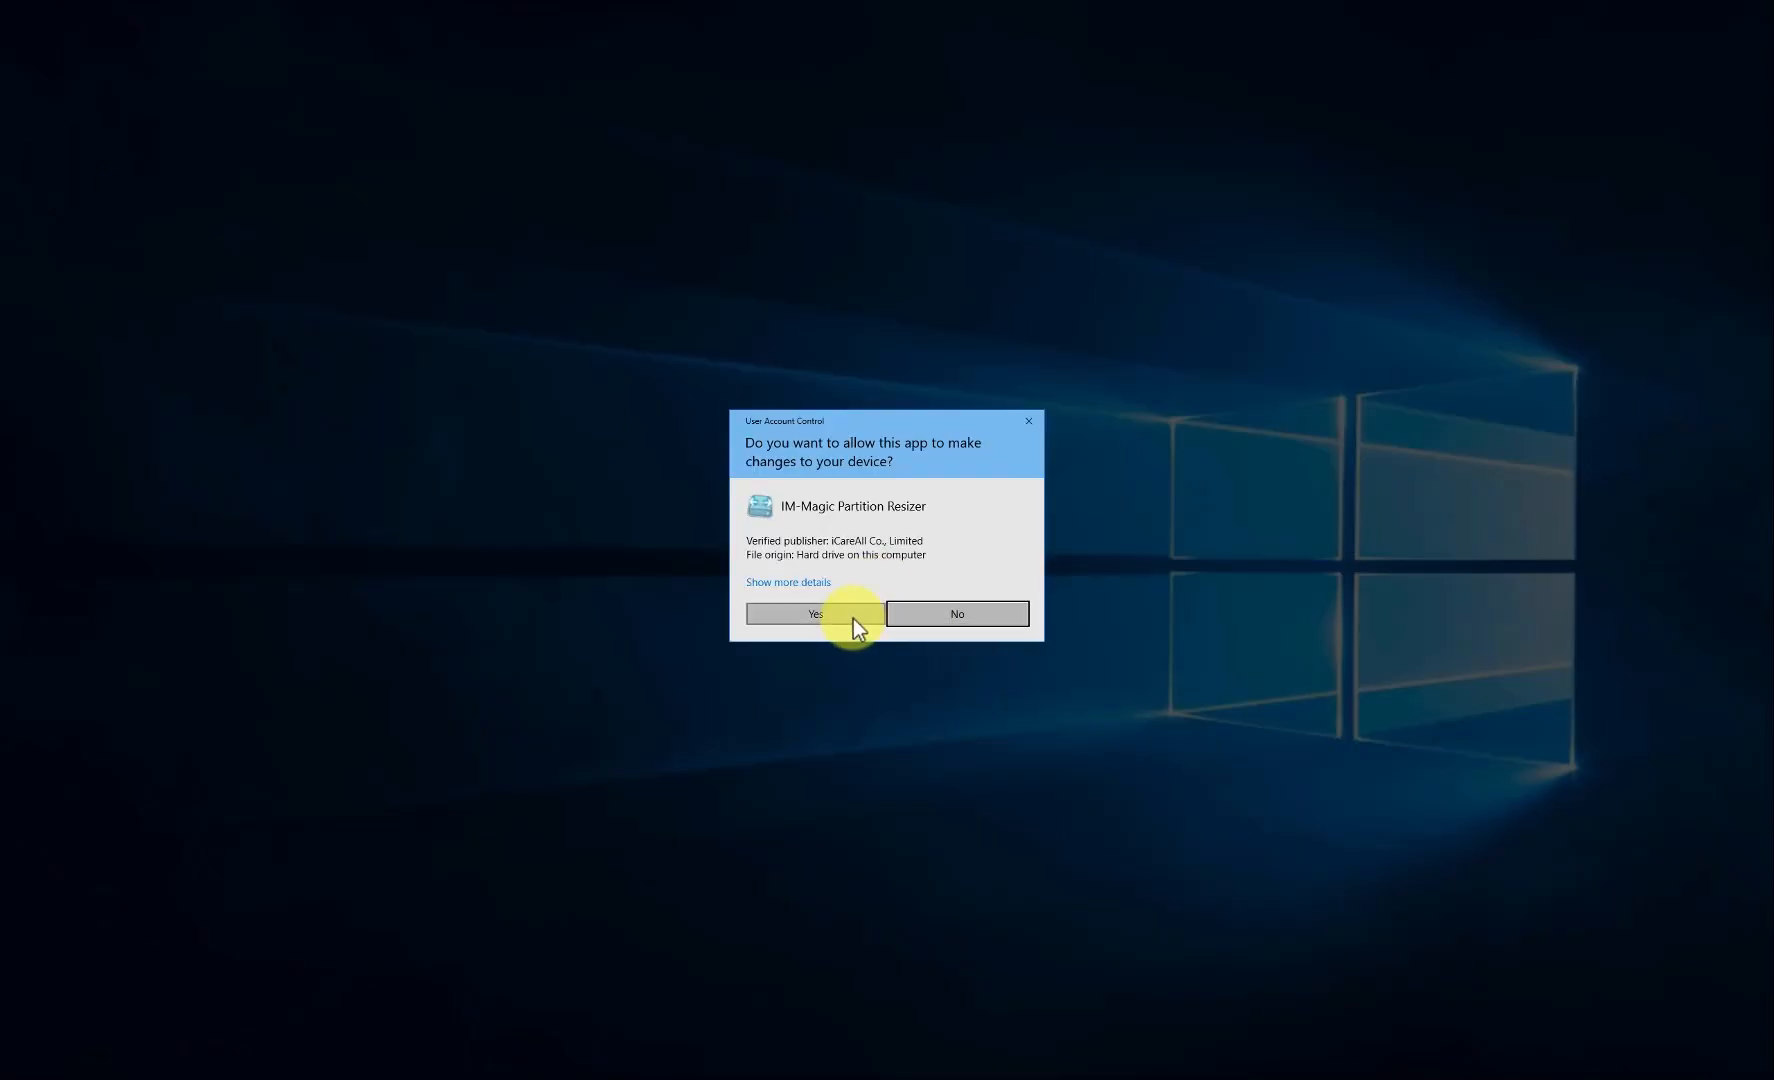
left_click(853, 618)
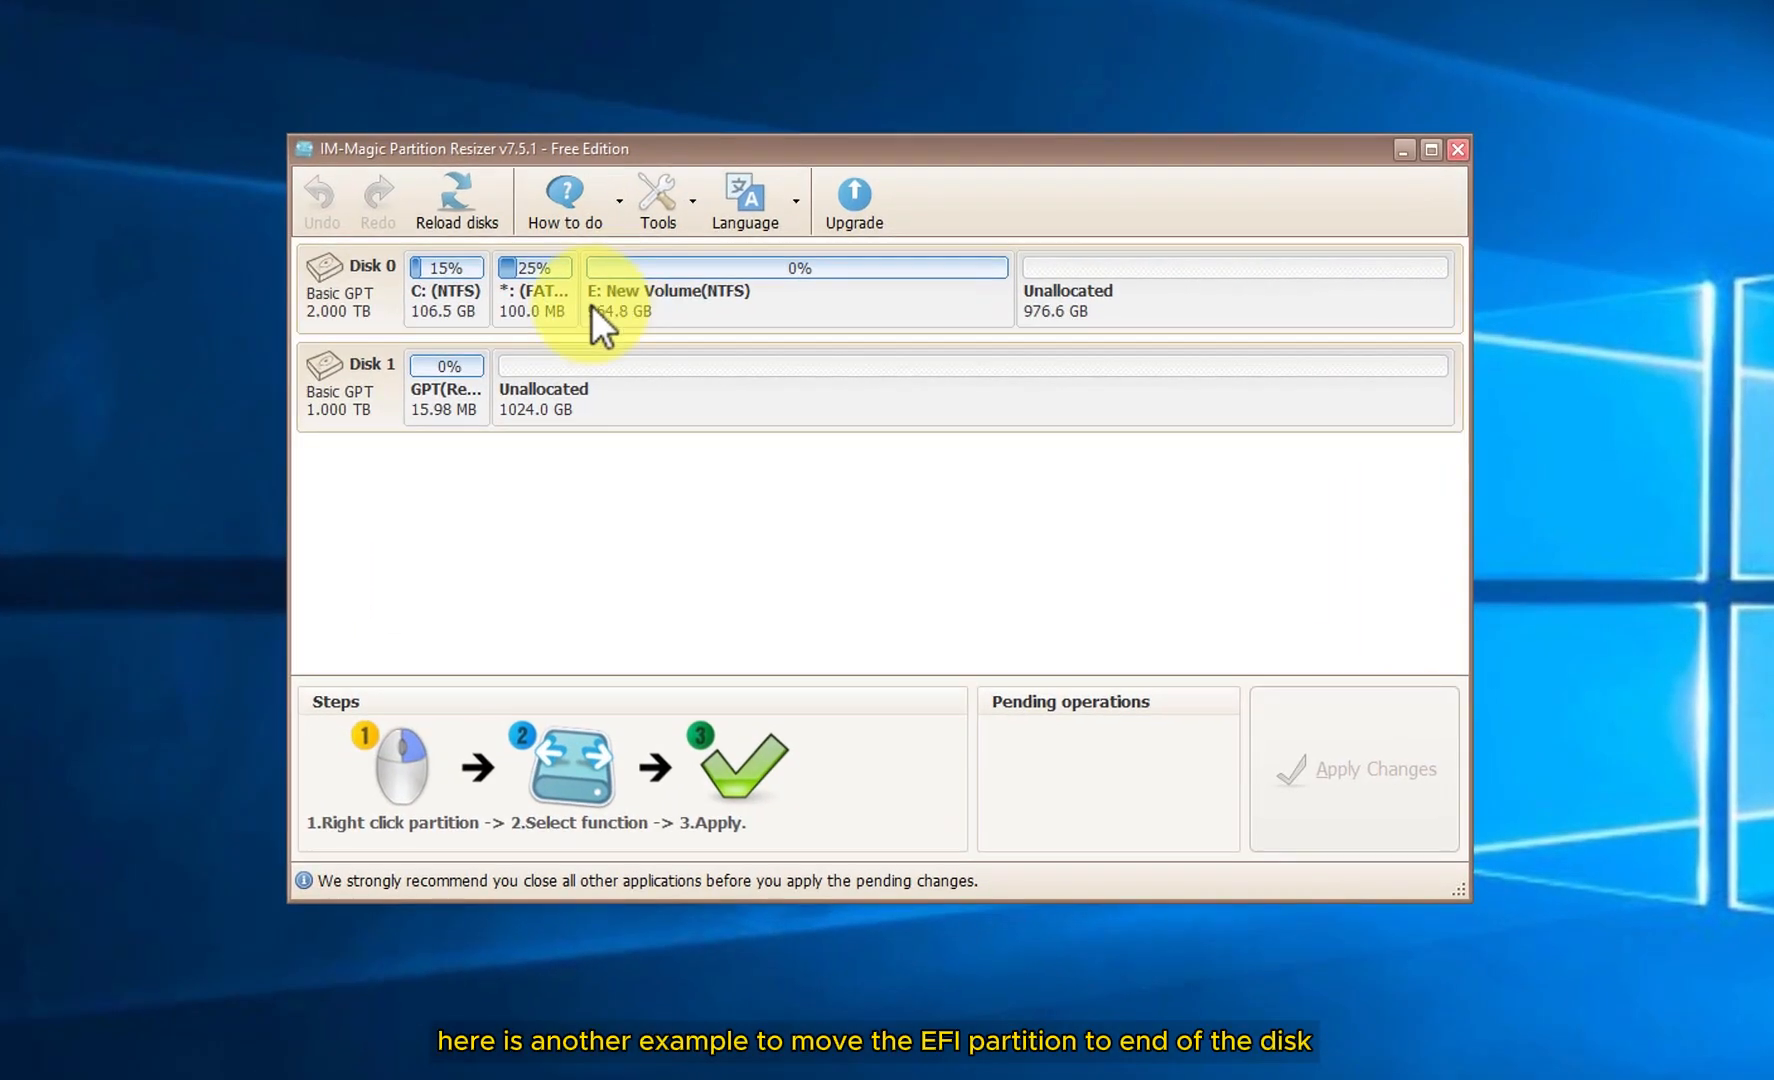
left_click(531, 267)
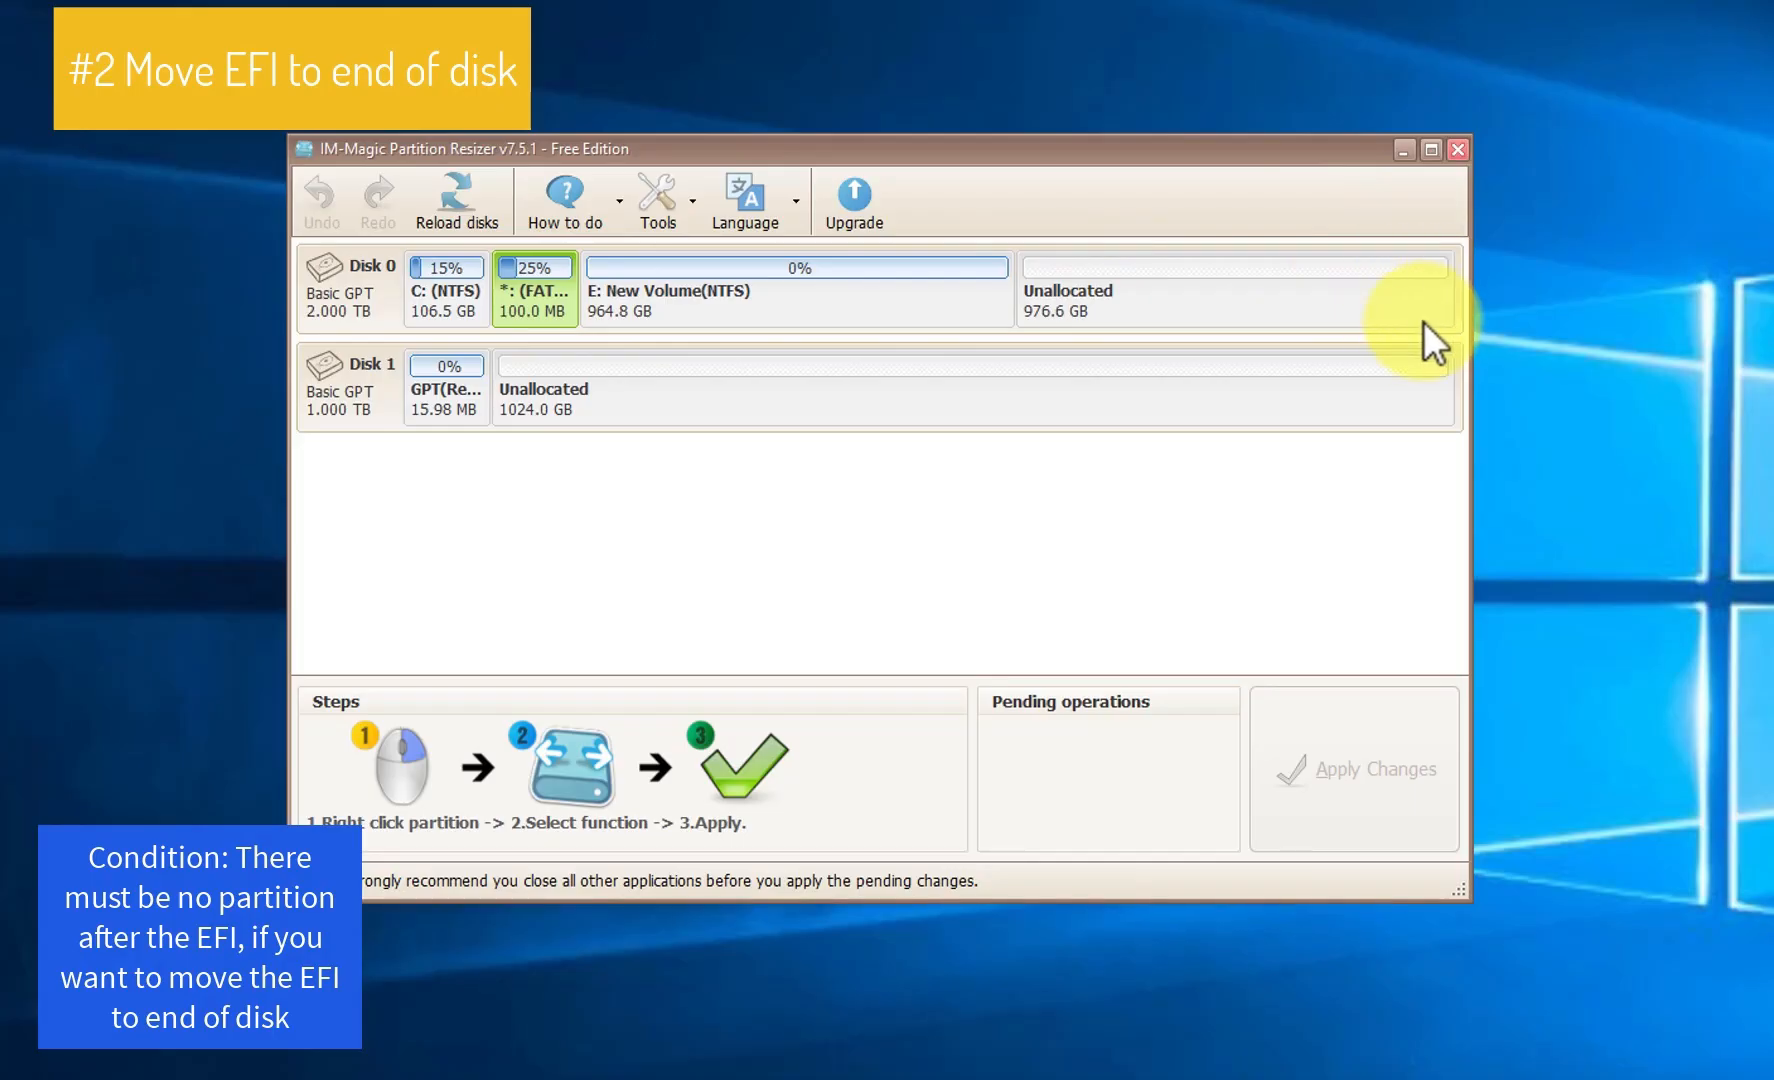
left_click(829, 312)
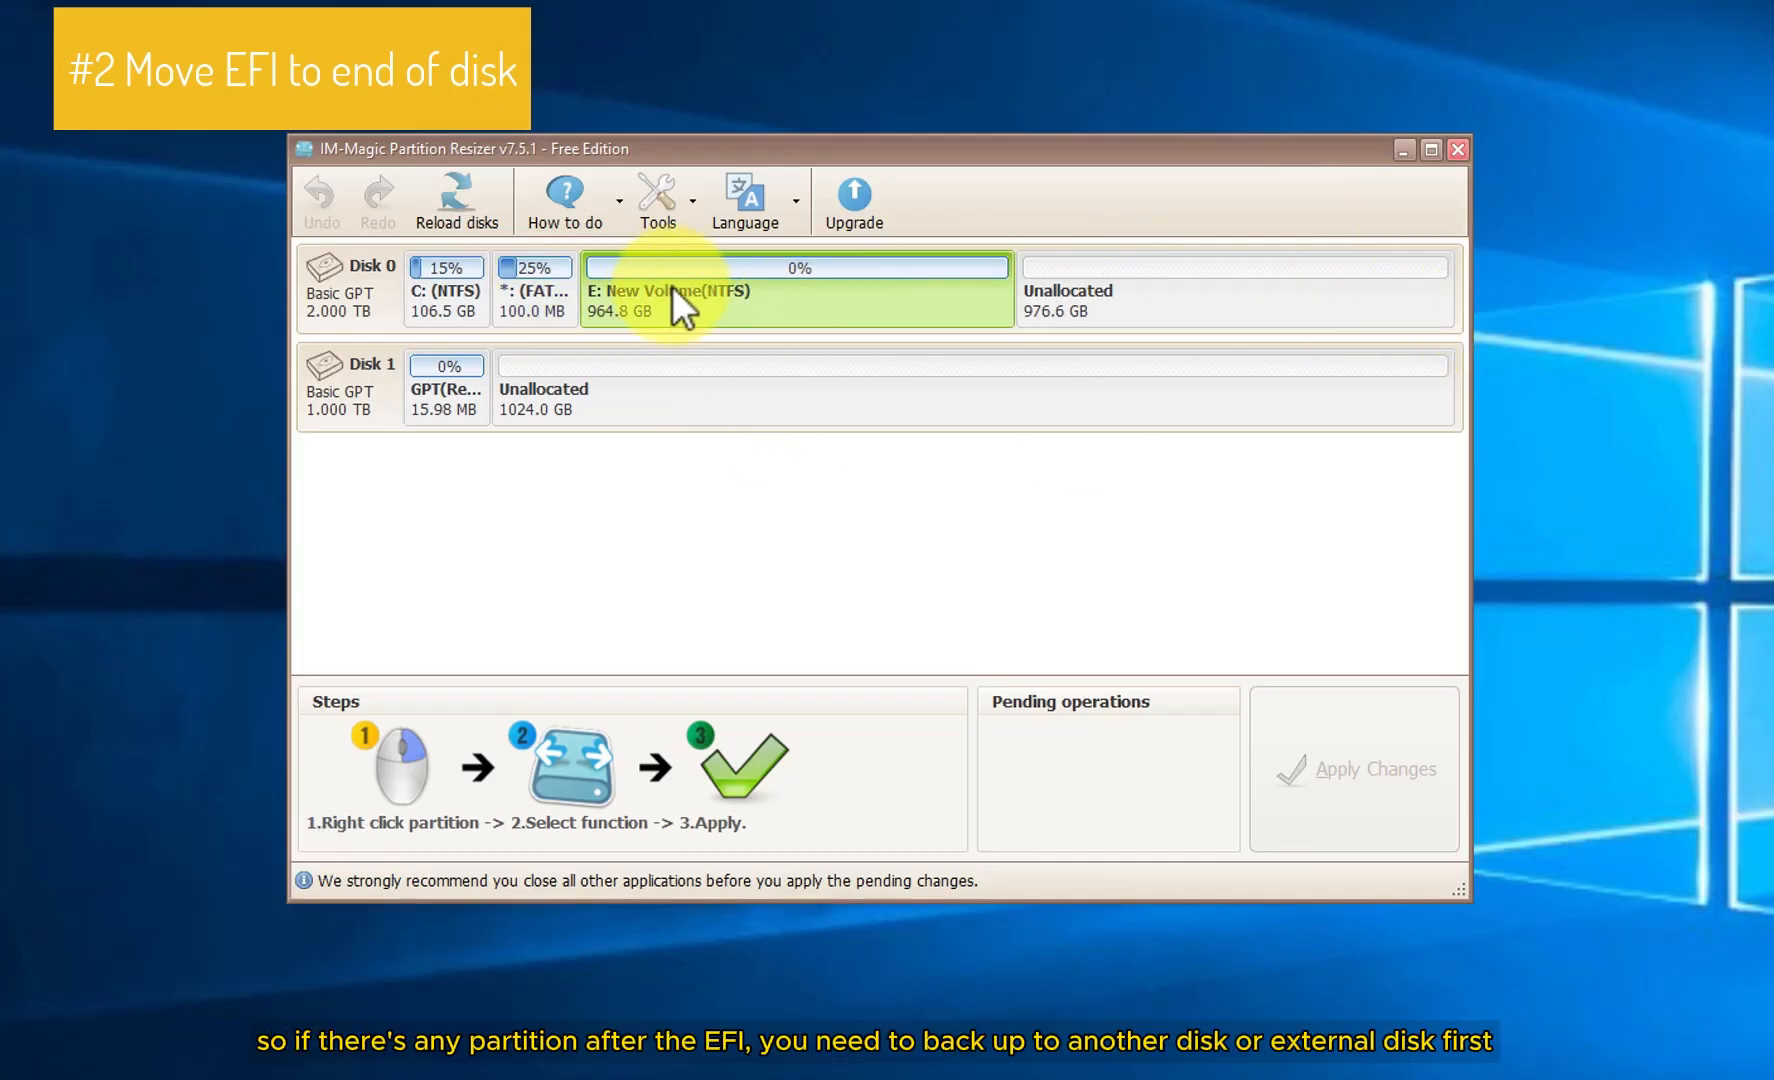
left_click(581, 389)
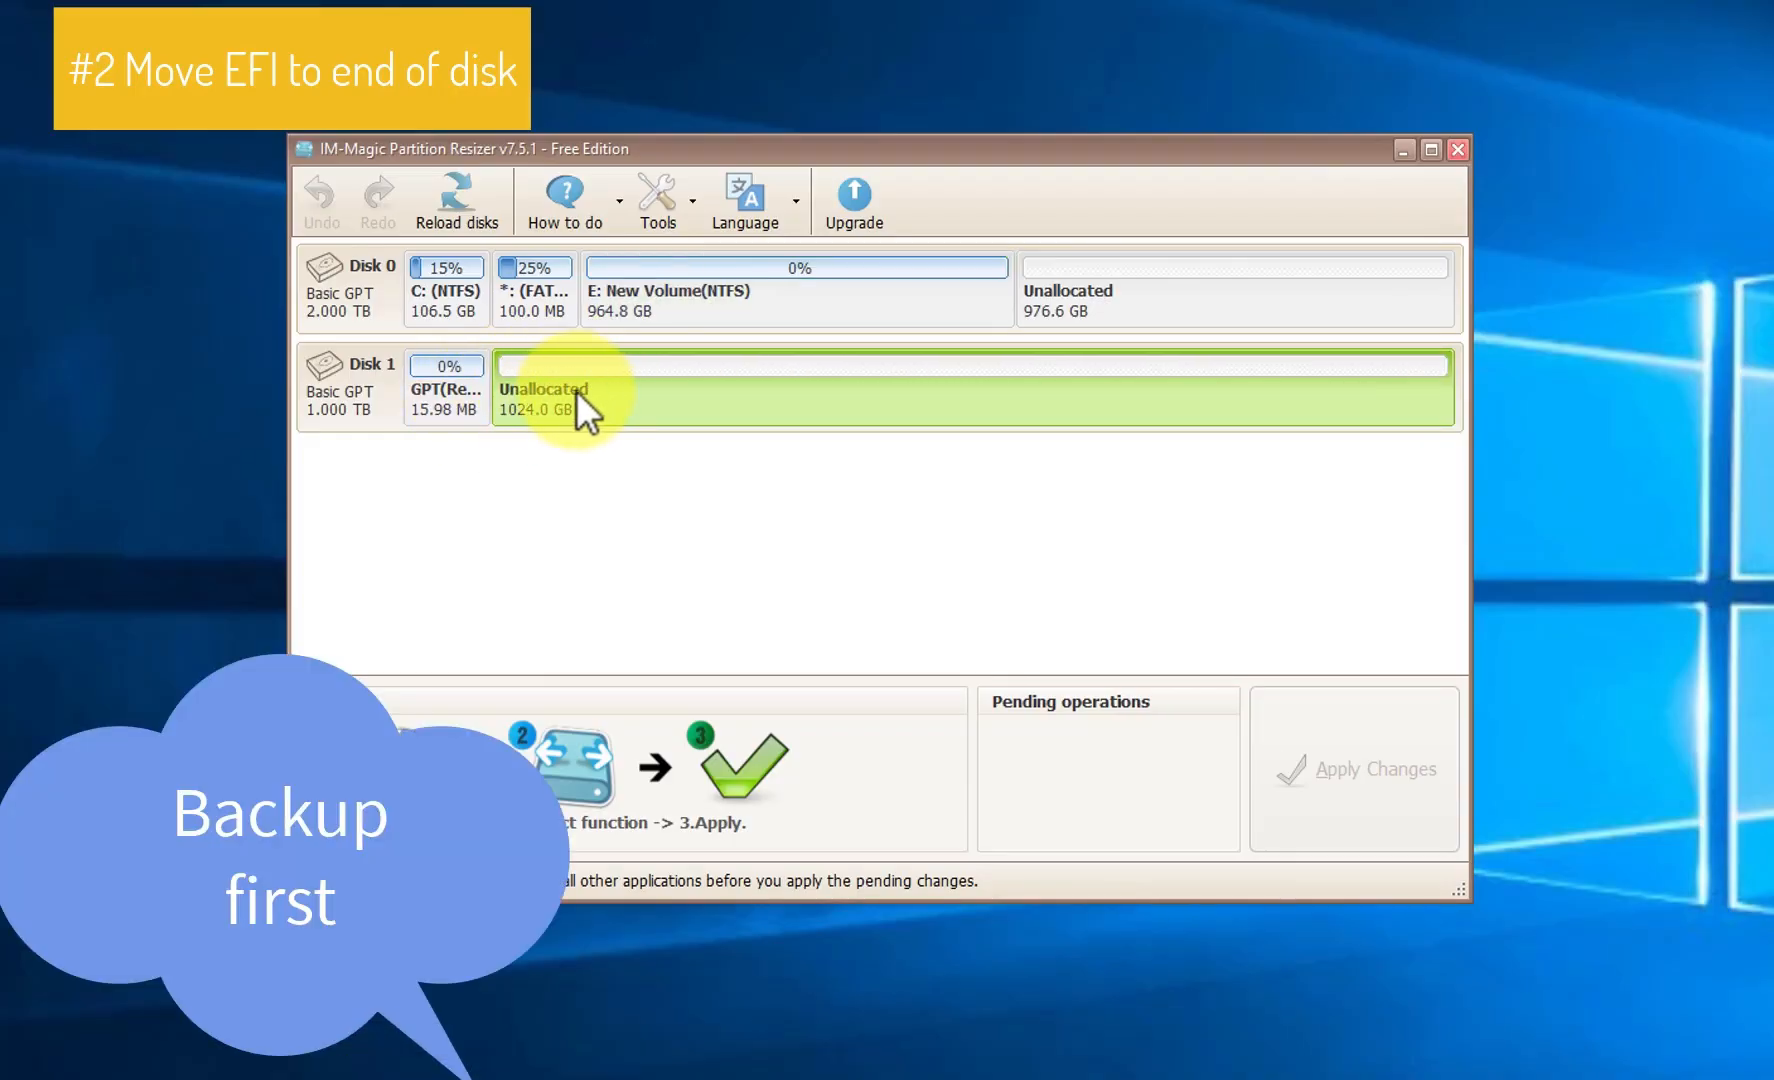
Copy the E: New Volume partition to the 1024.0 GB unallocated space on Disk 1 at 988,004.2 MB with drive letter F
left_click(711, 297)
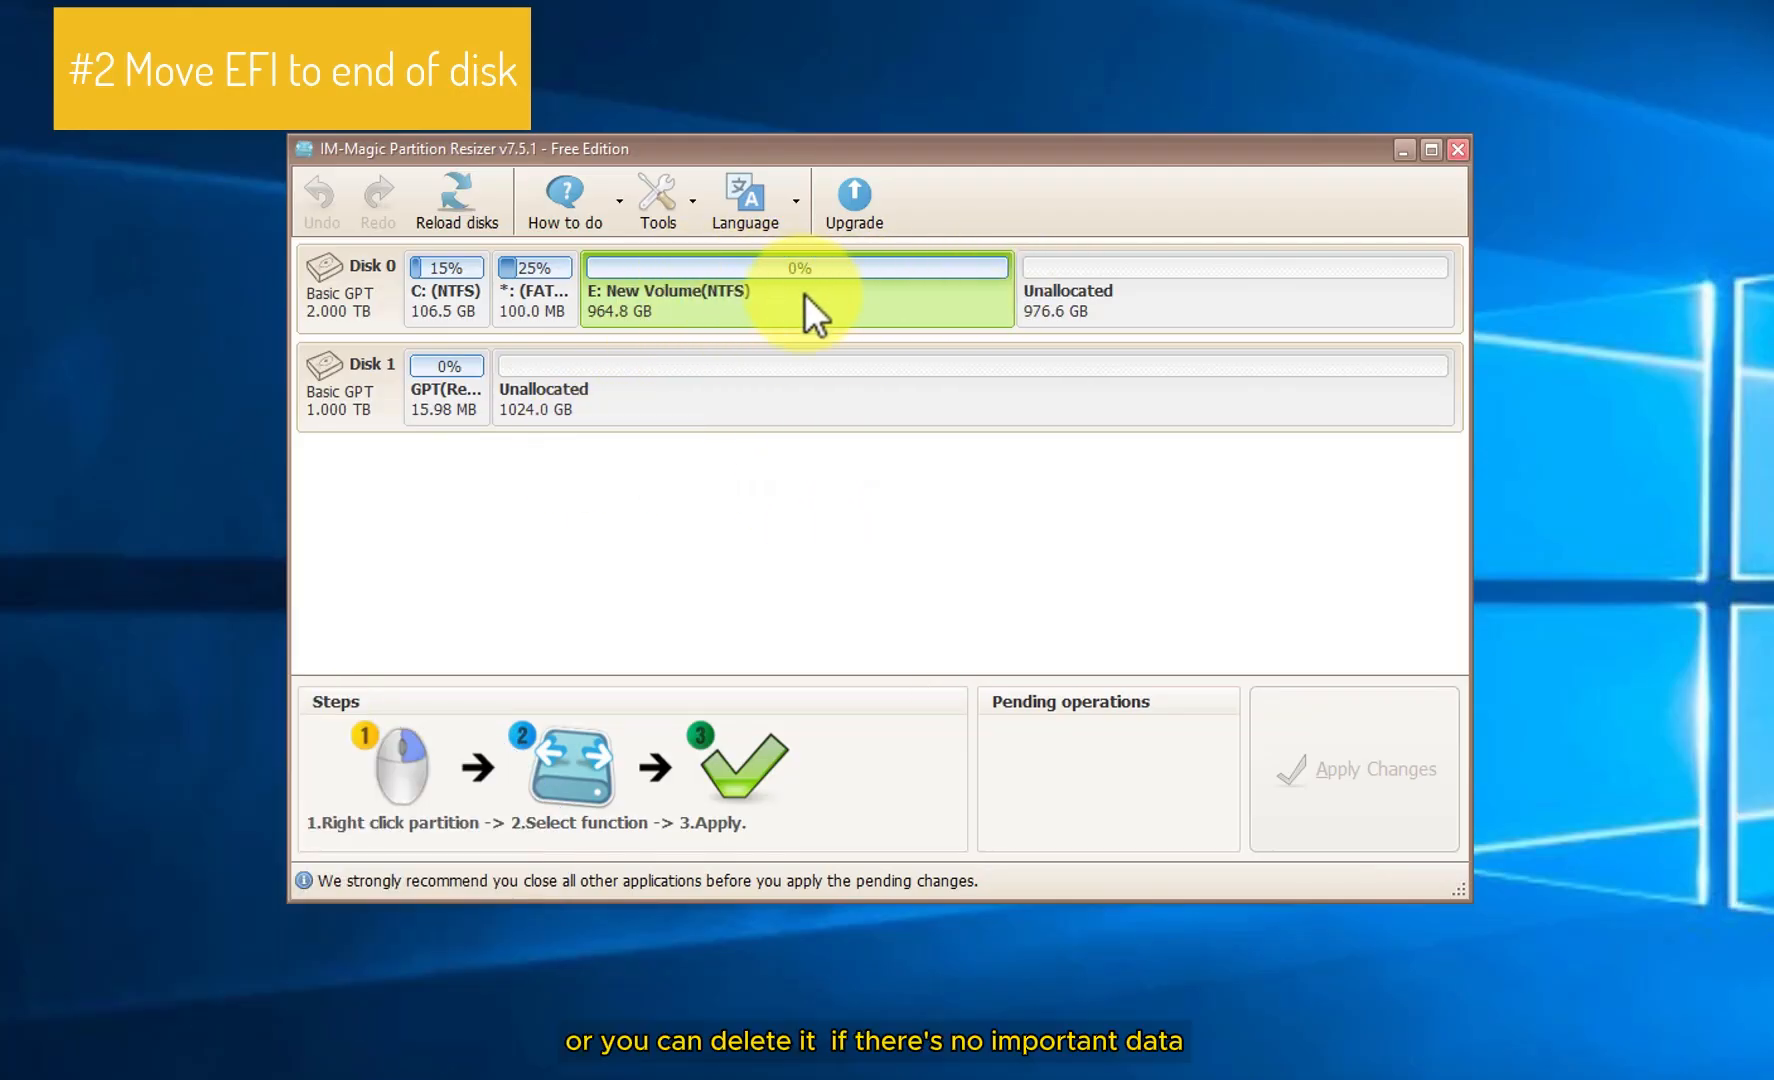
right_click(730, 283)
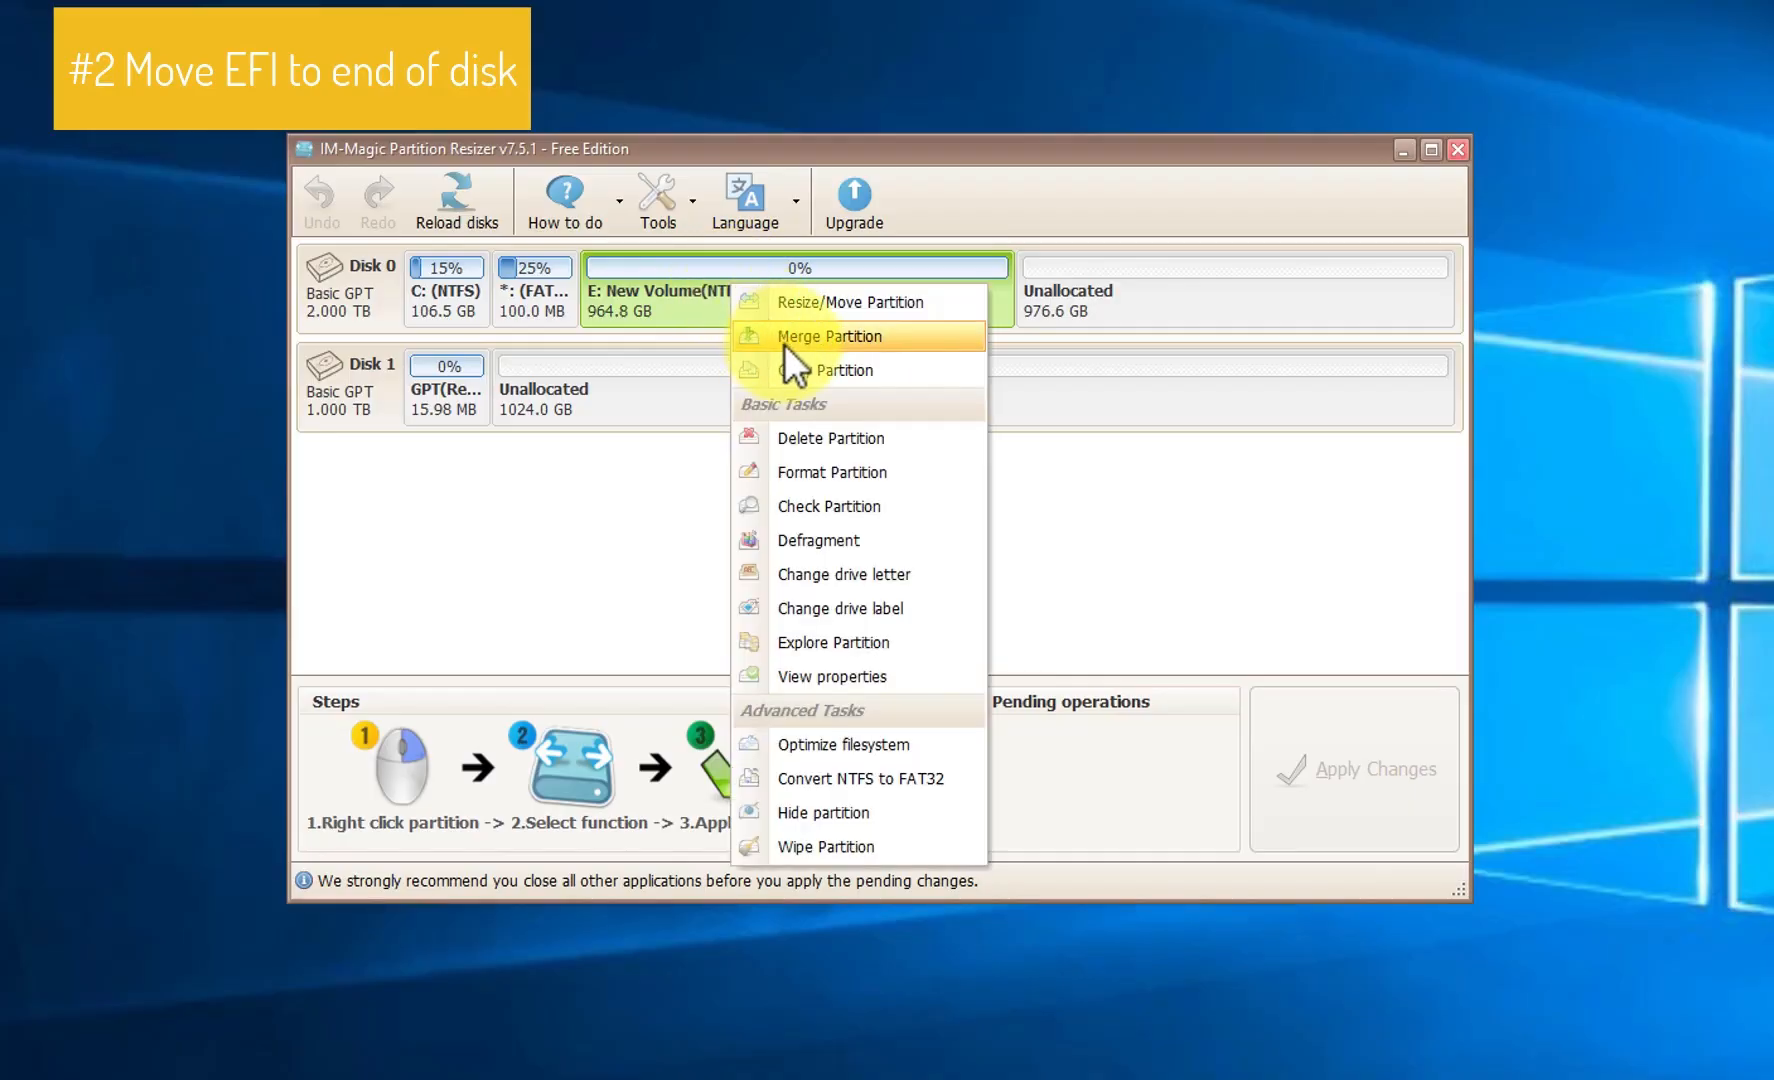
left_click(804, 369)
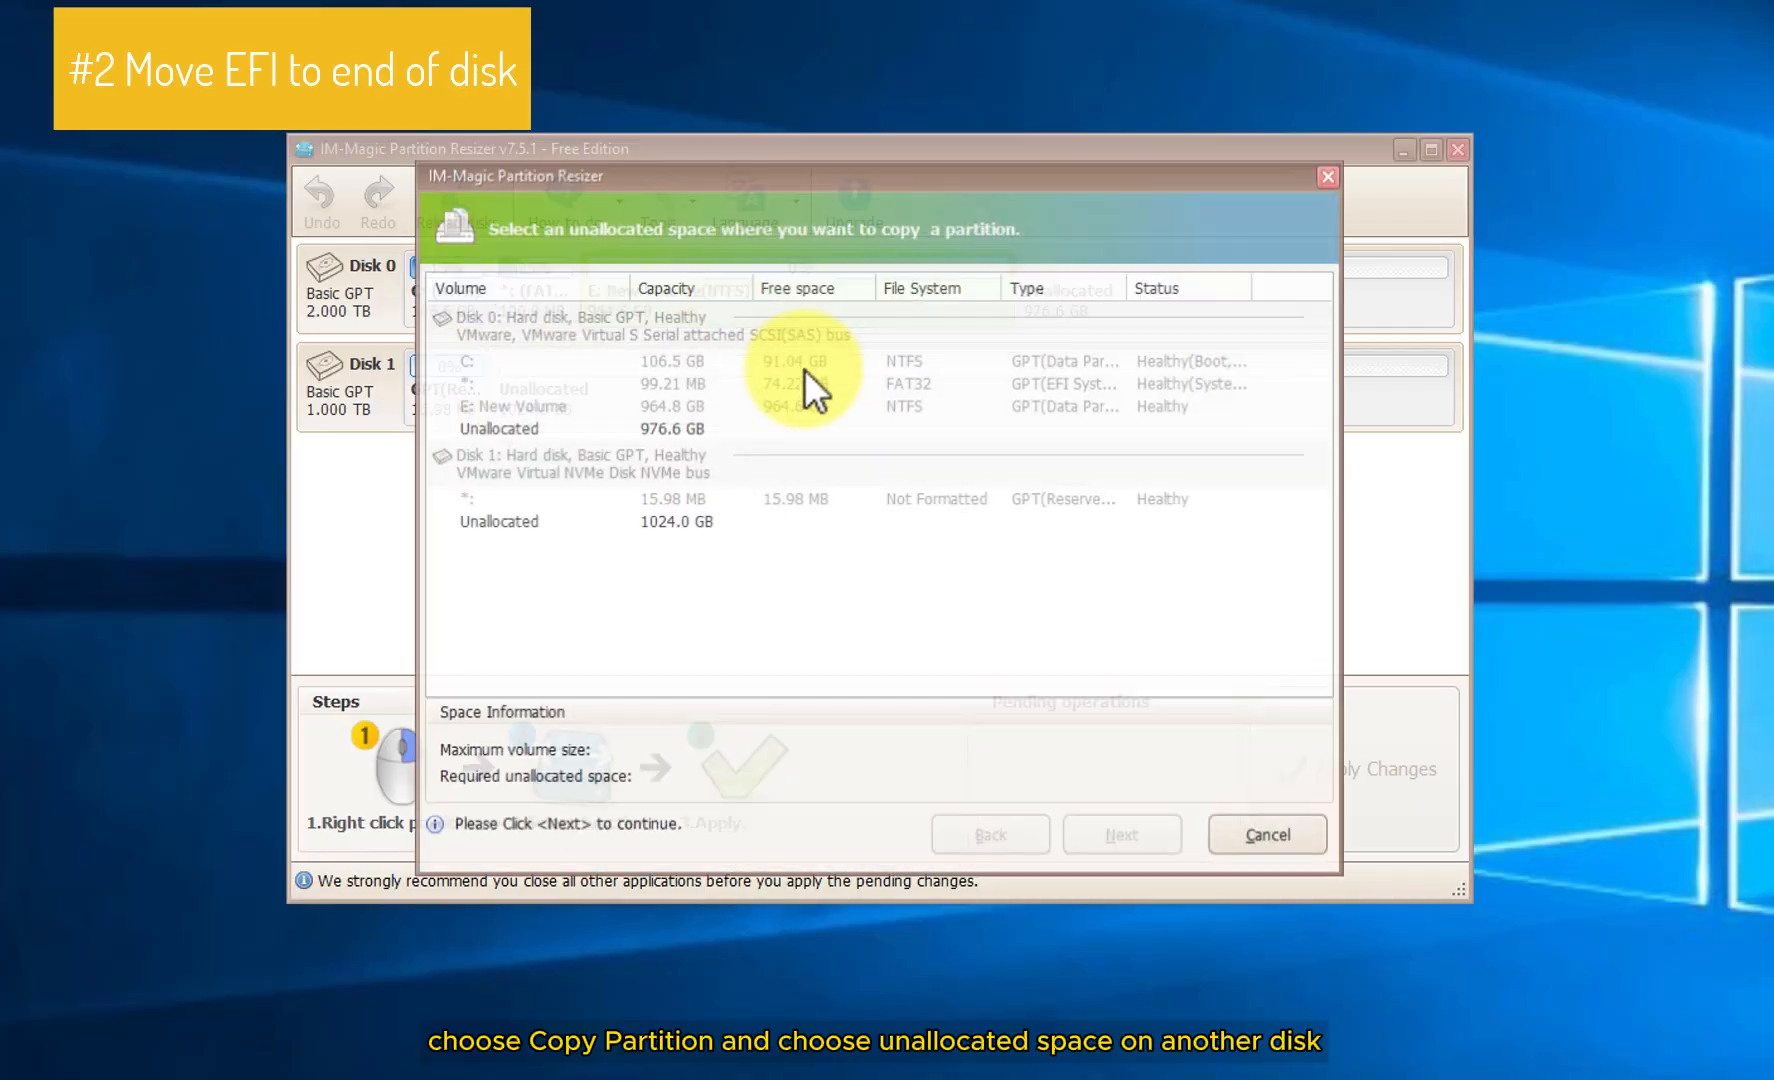
left_click(513, 521)
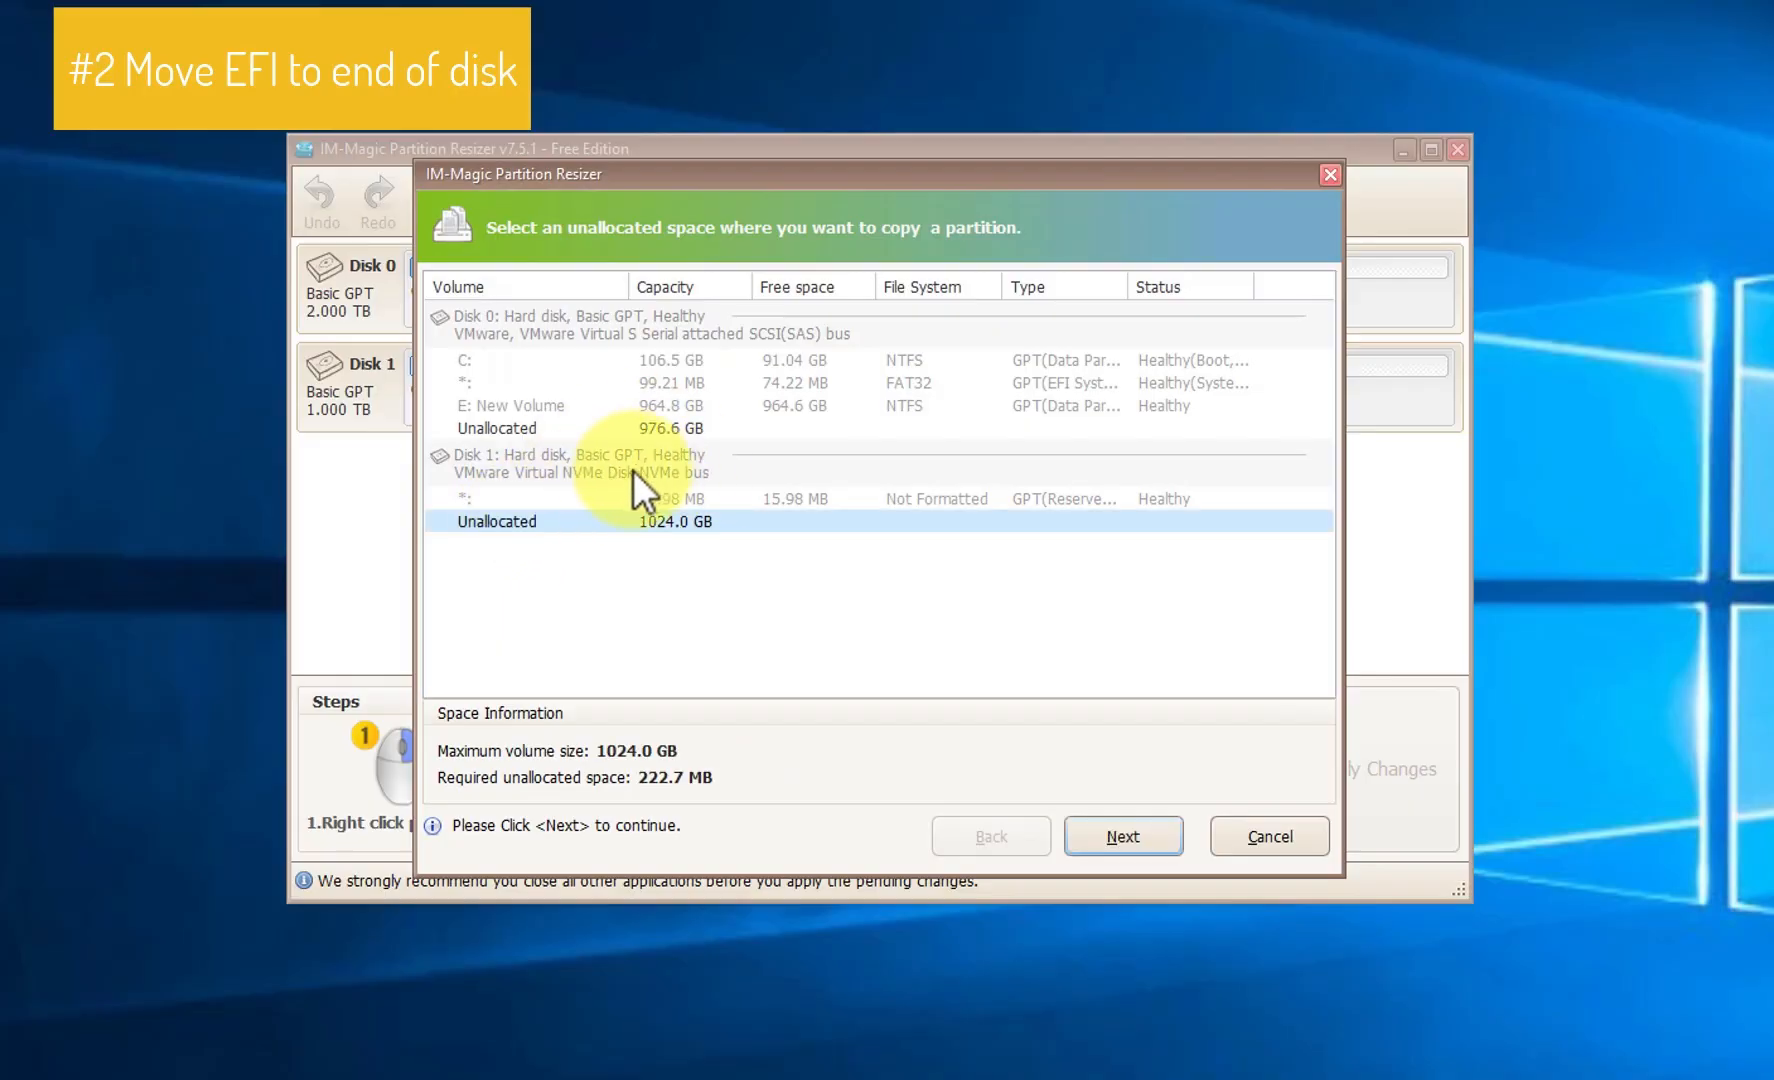
left_click(1137, 838)
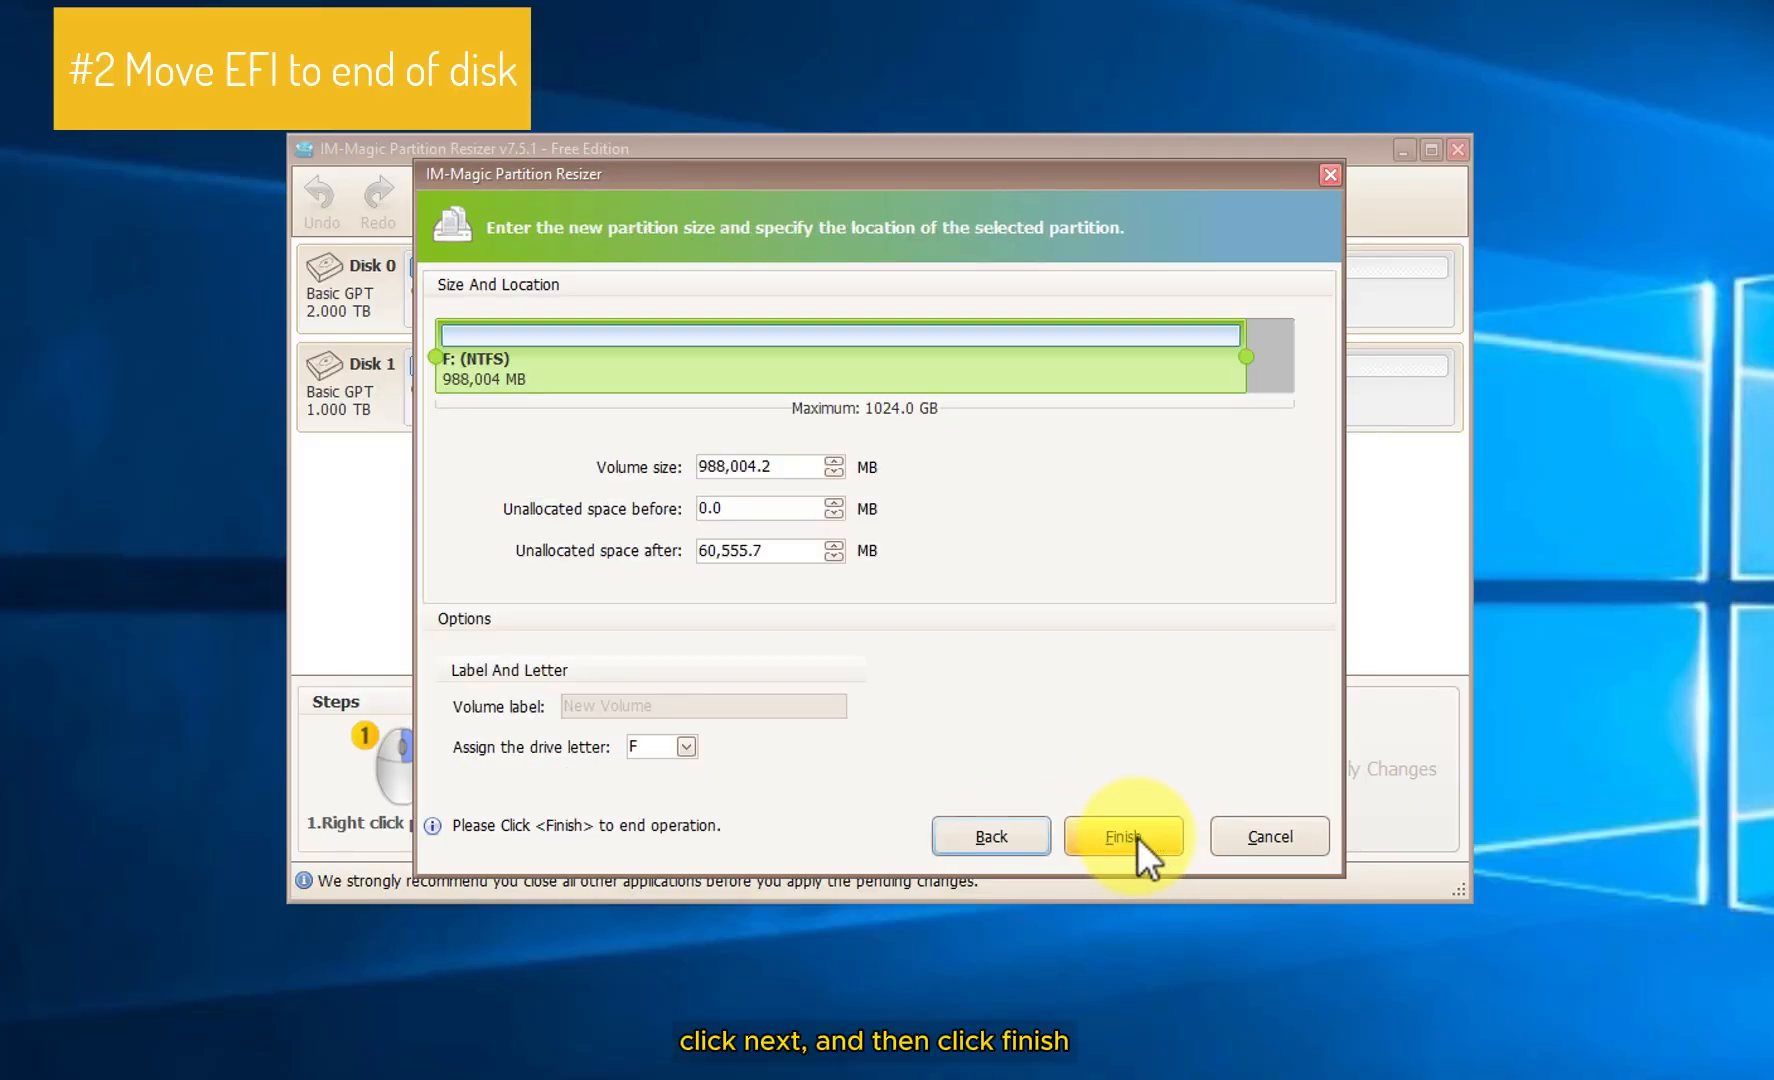
left_click(1139, 834)
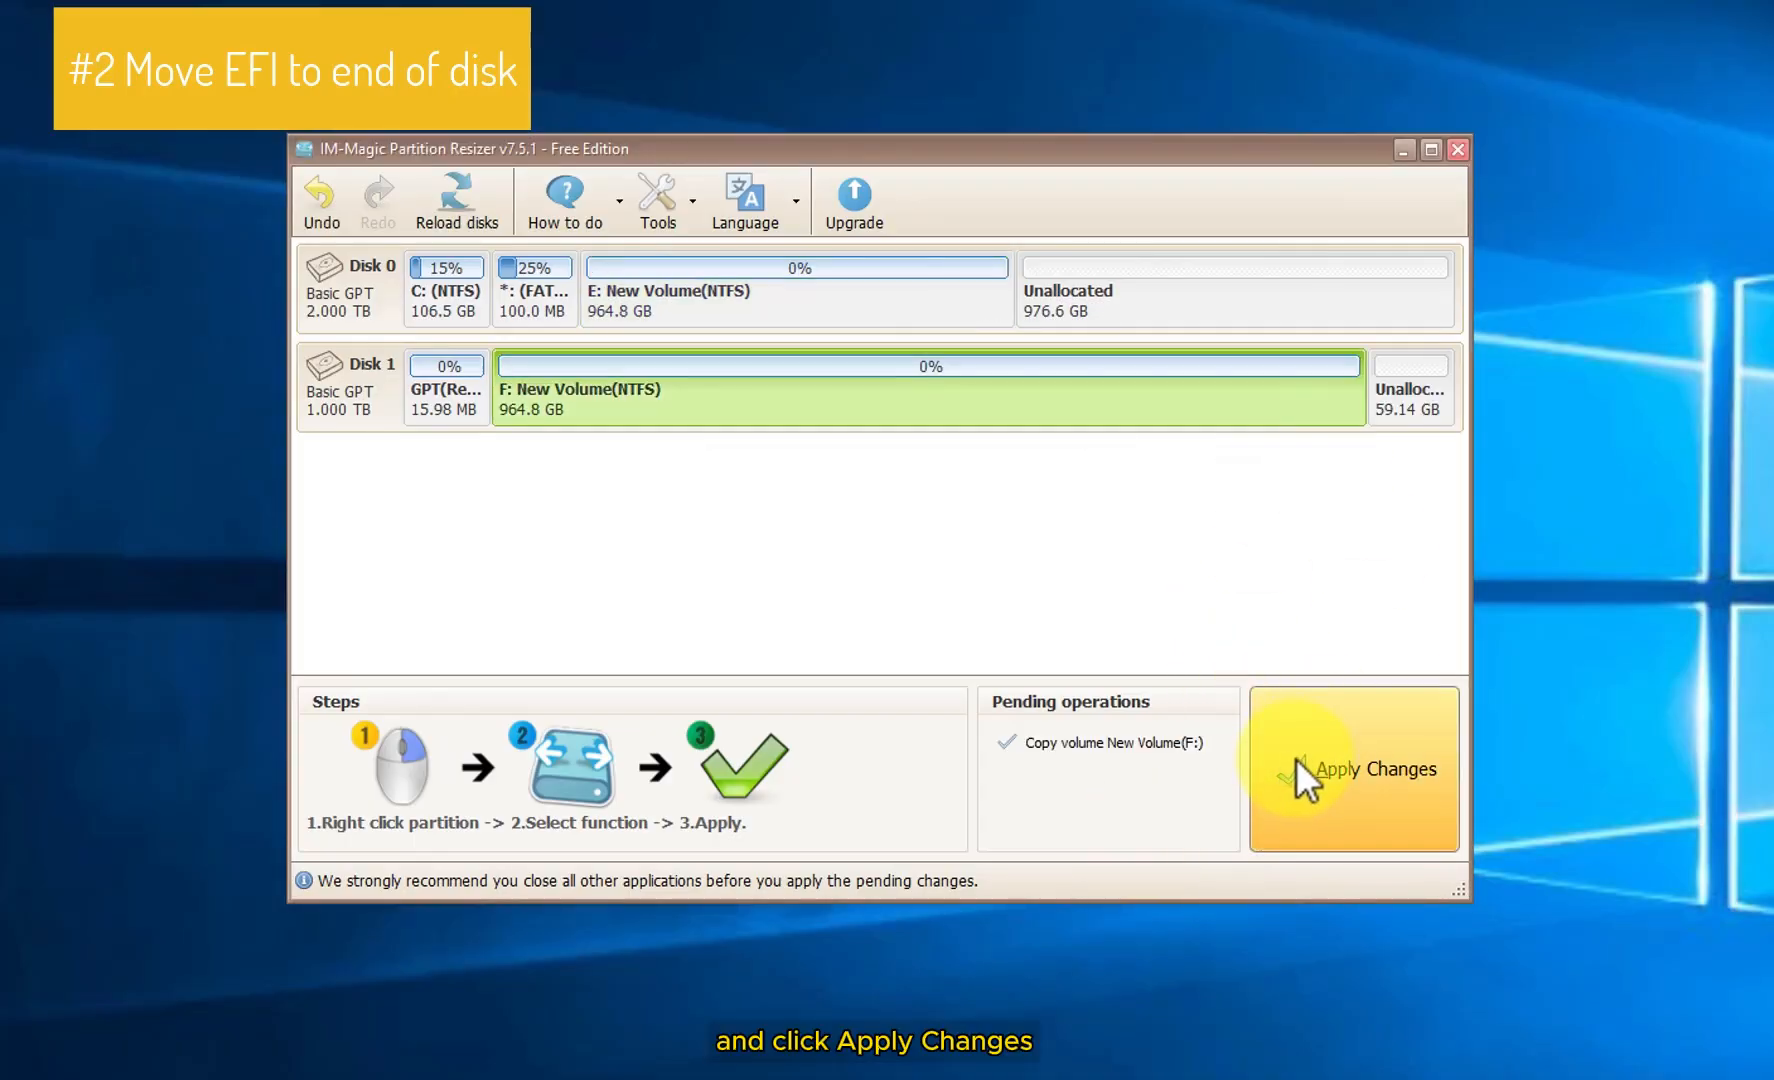
Apply the pending copy of New Volume and close the completion message
left_click(1303, 755)
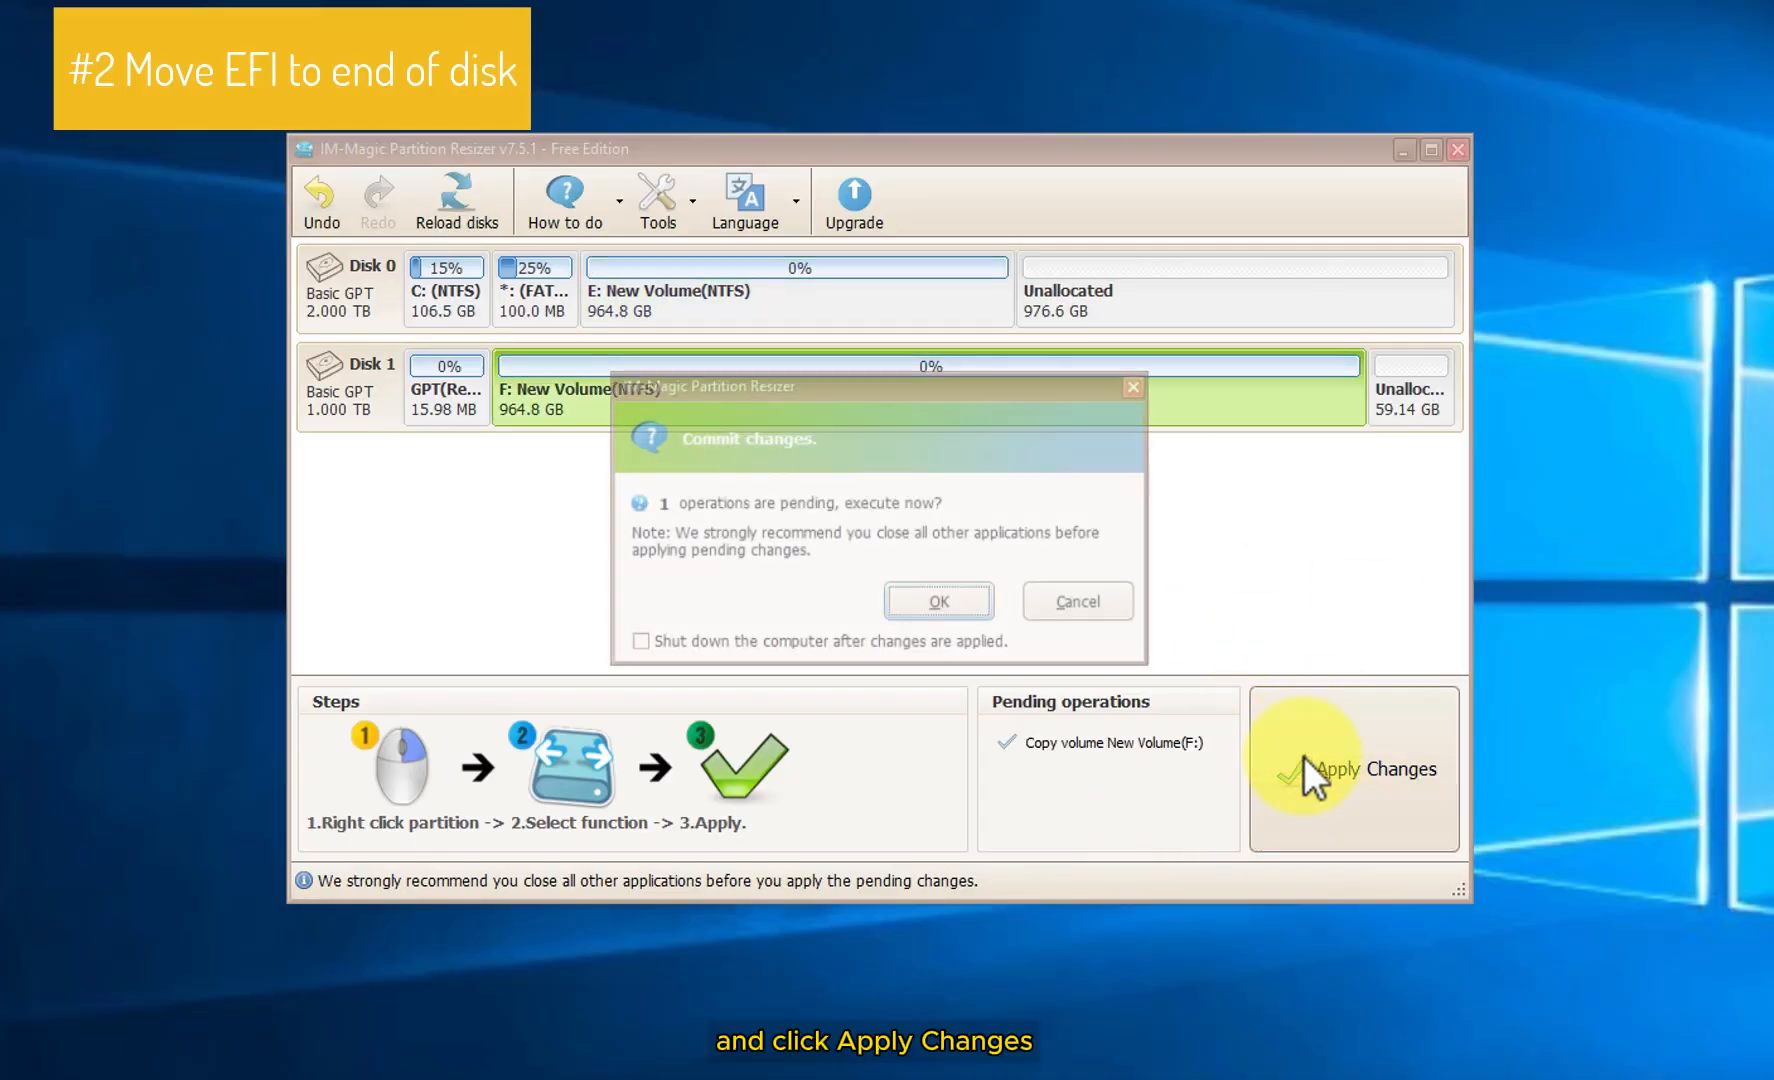
left_click(963, 597)
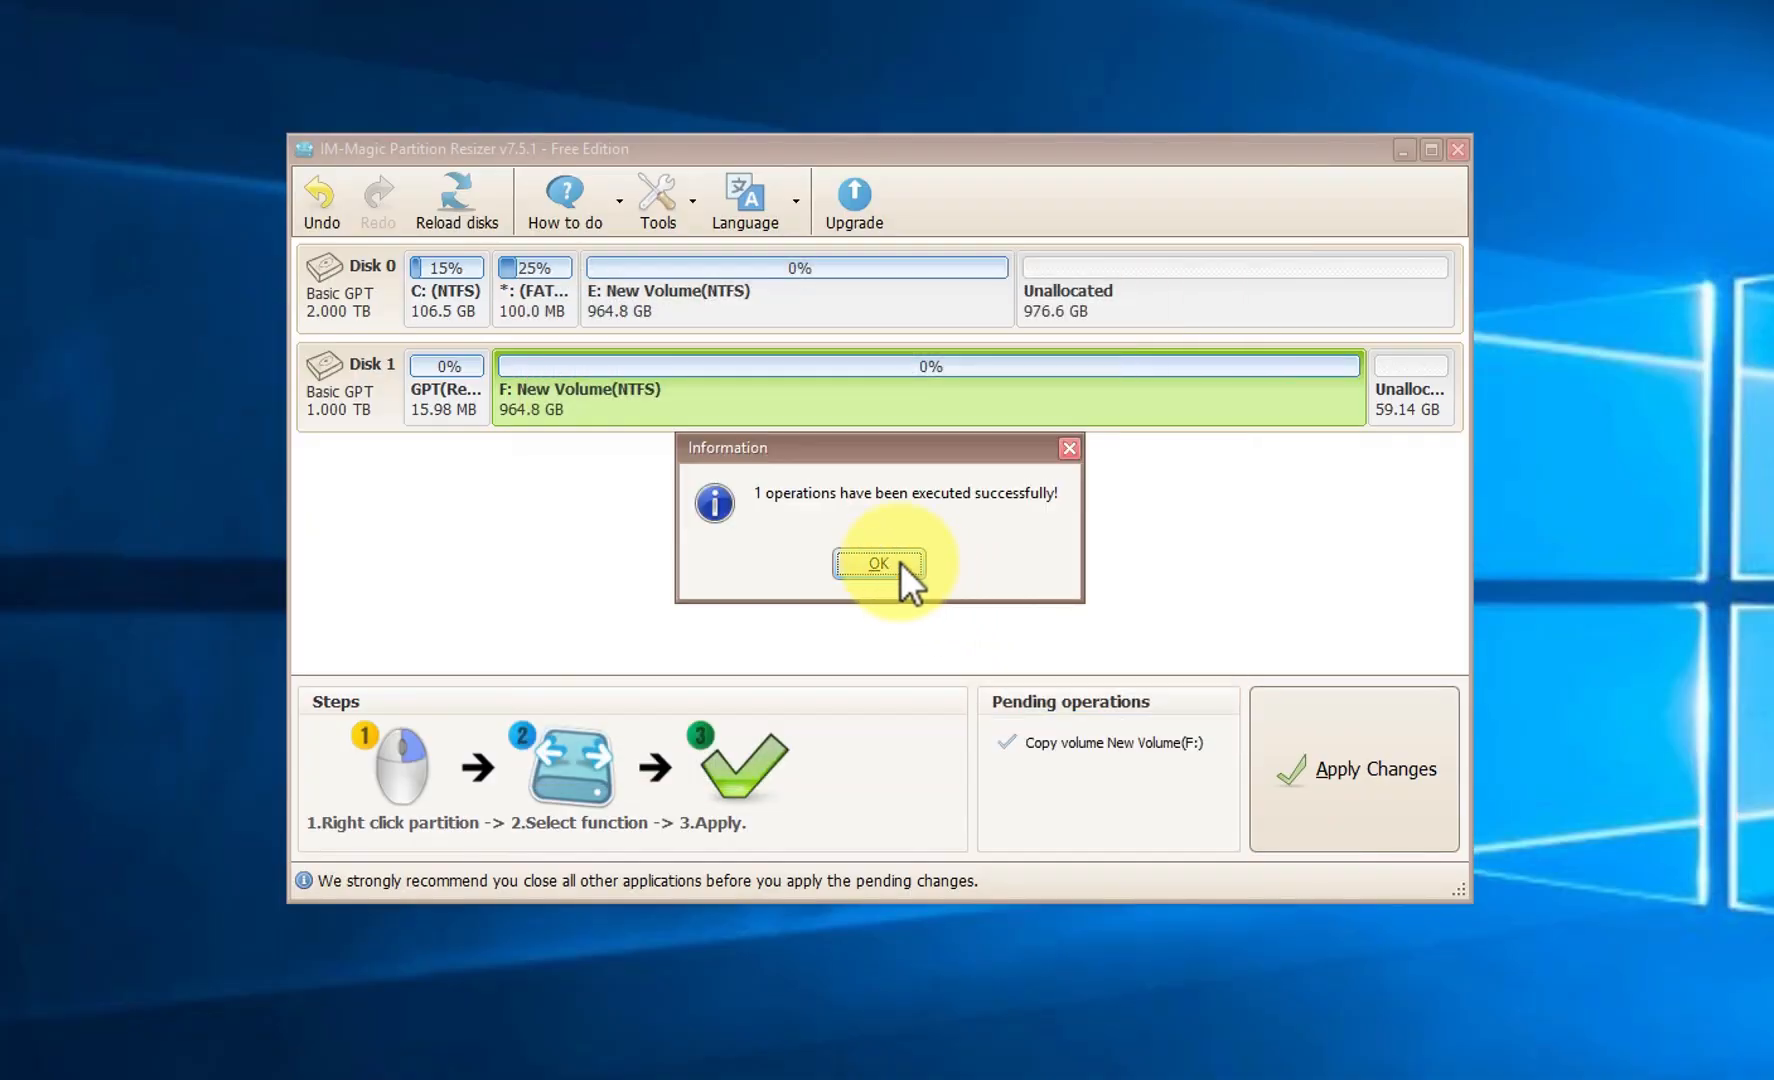
left_click(899, 563)
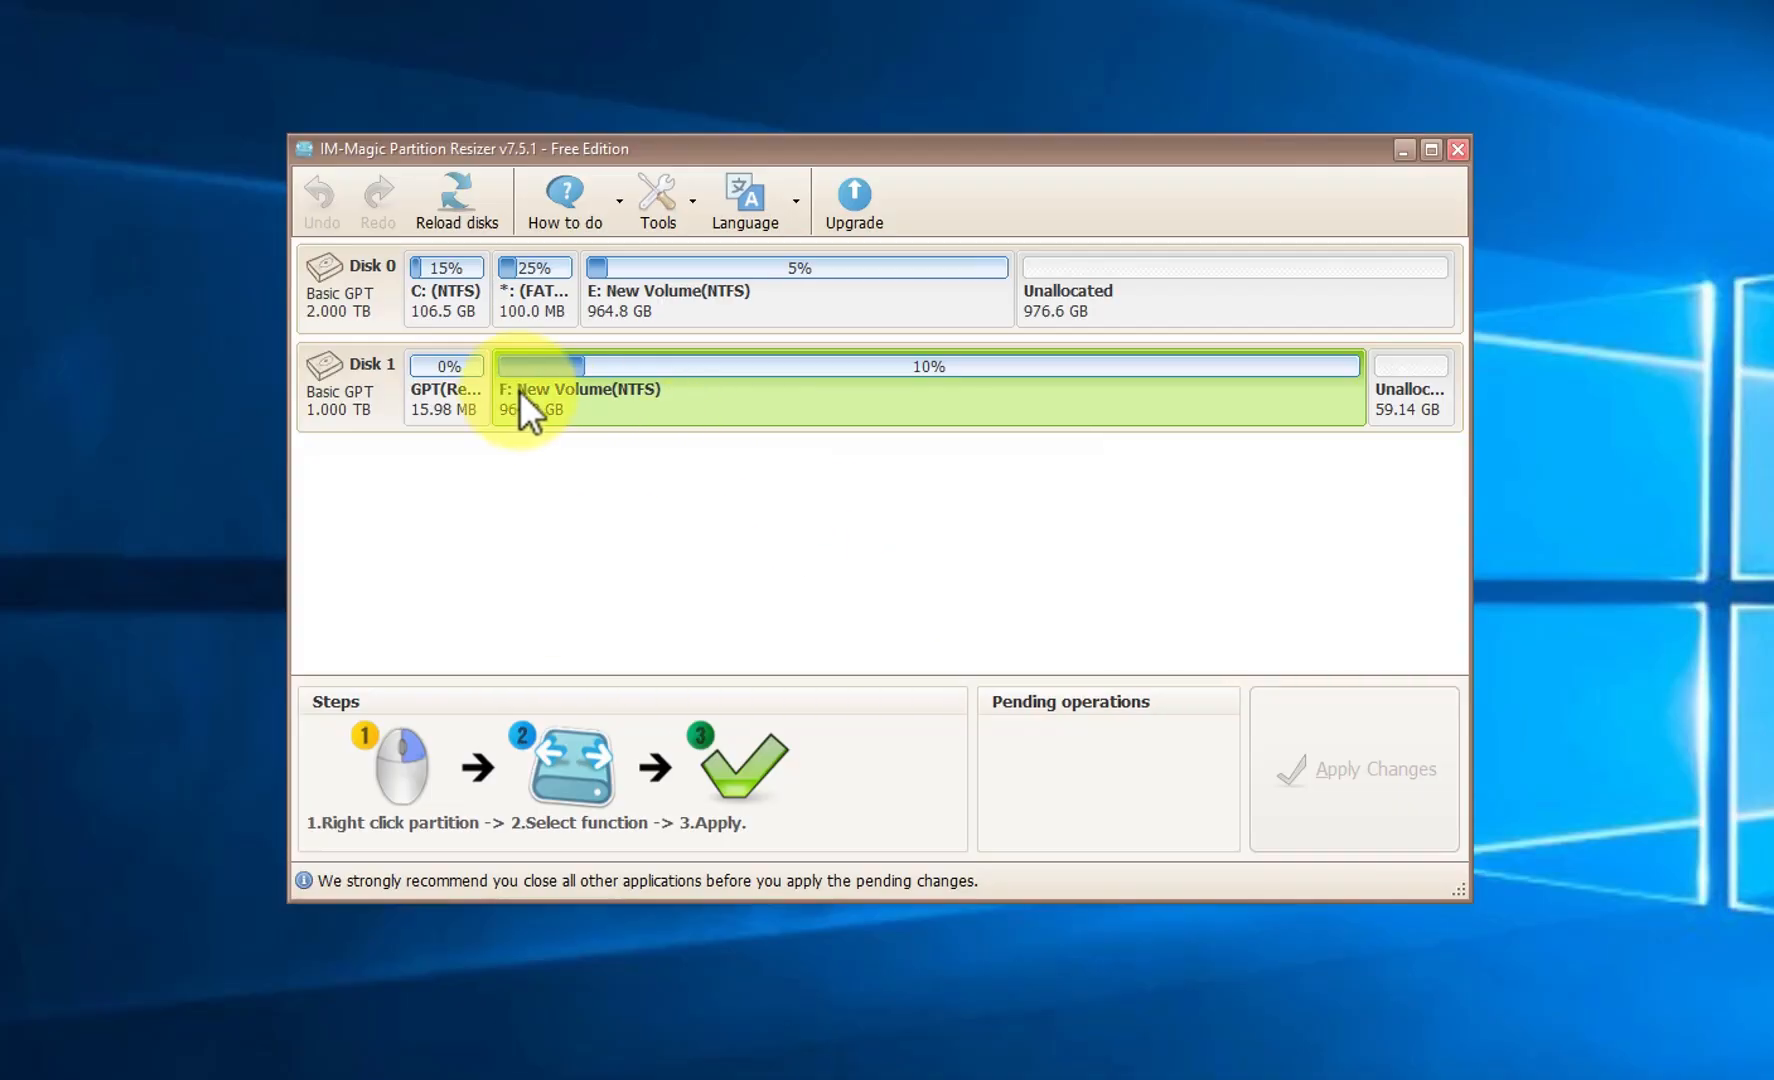
Delete the E: New Volume partition on Disk 0 and confirm the deletion
left_click(816, 284)
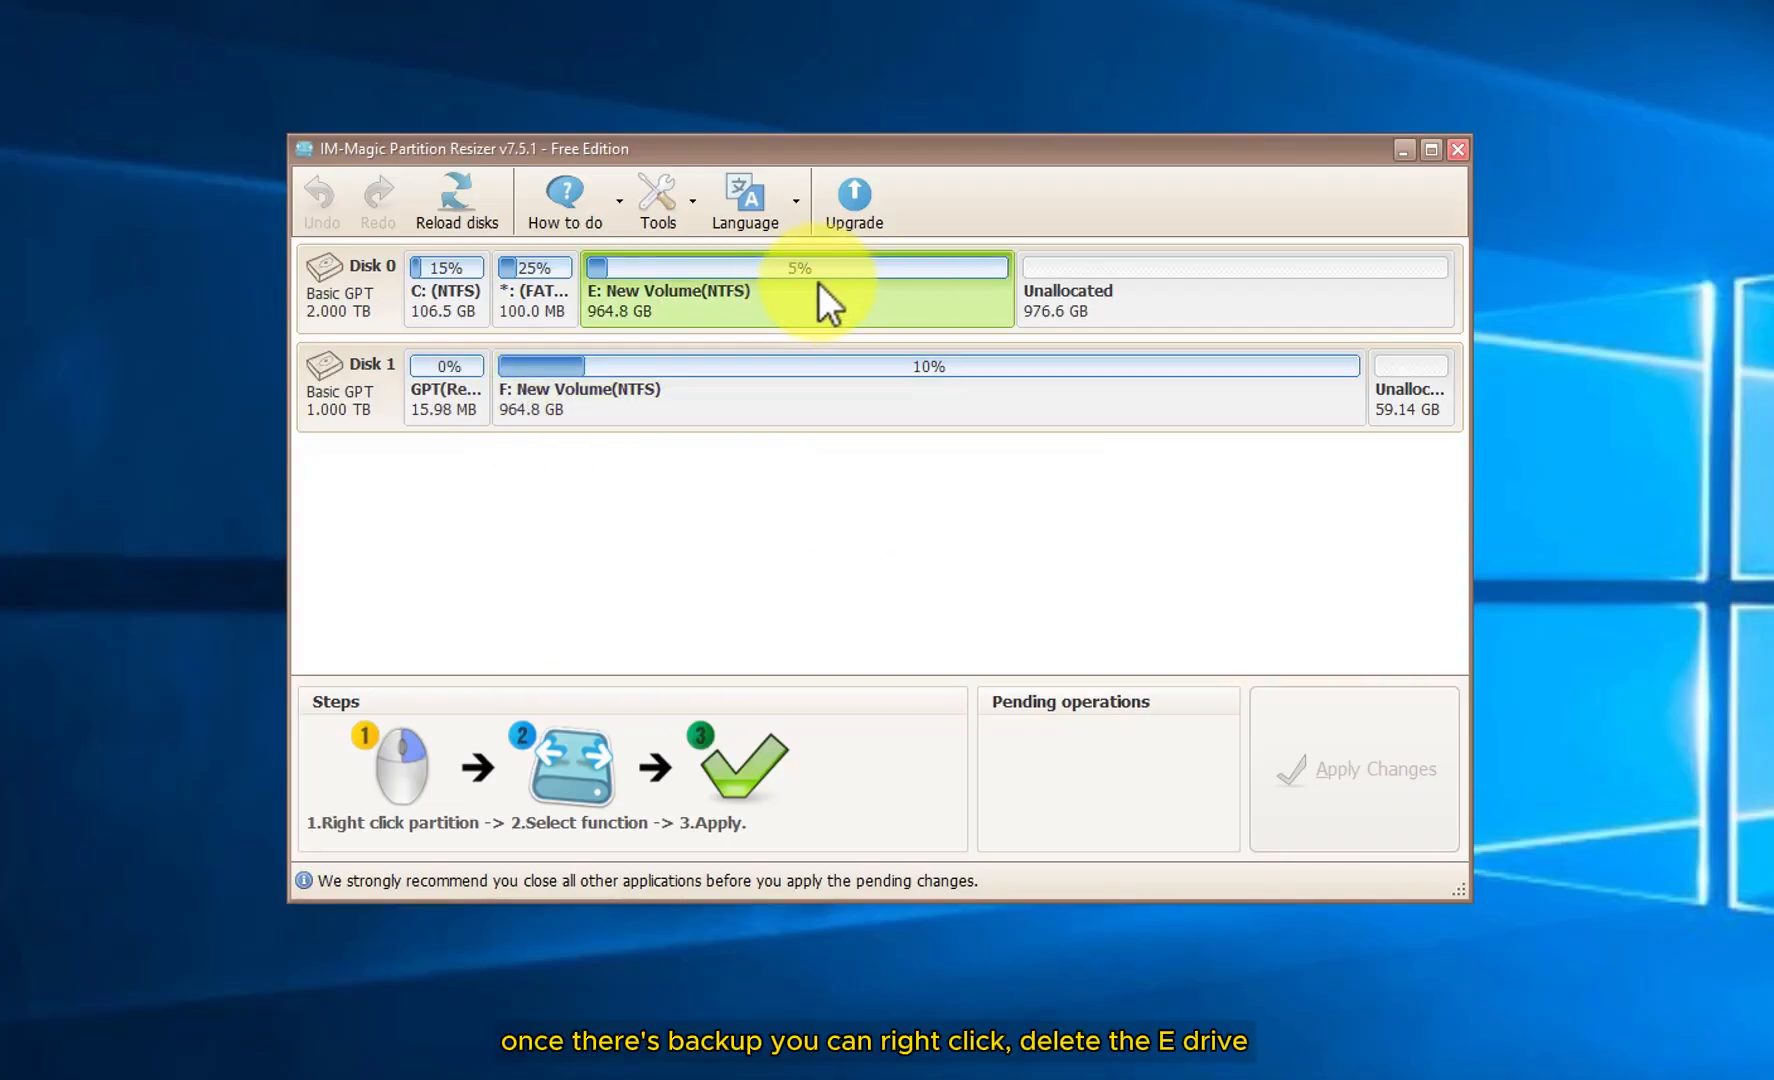
right_click(784, 285)
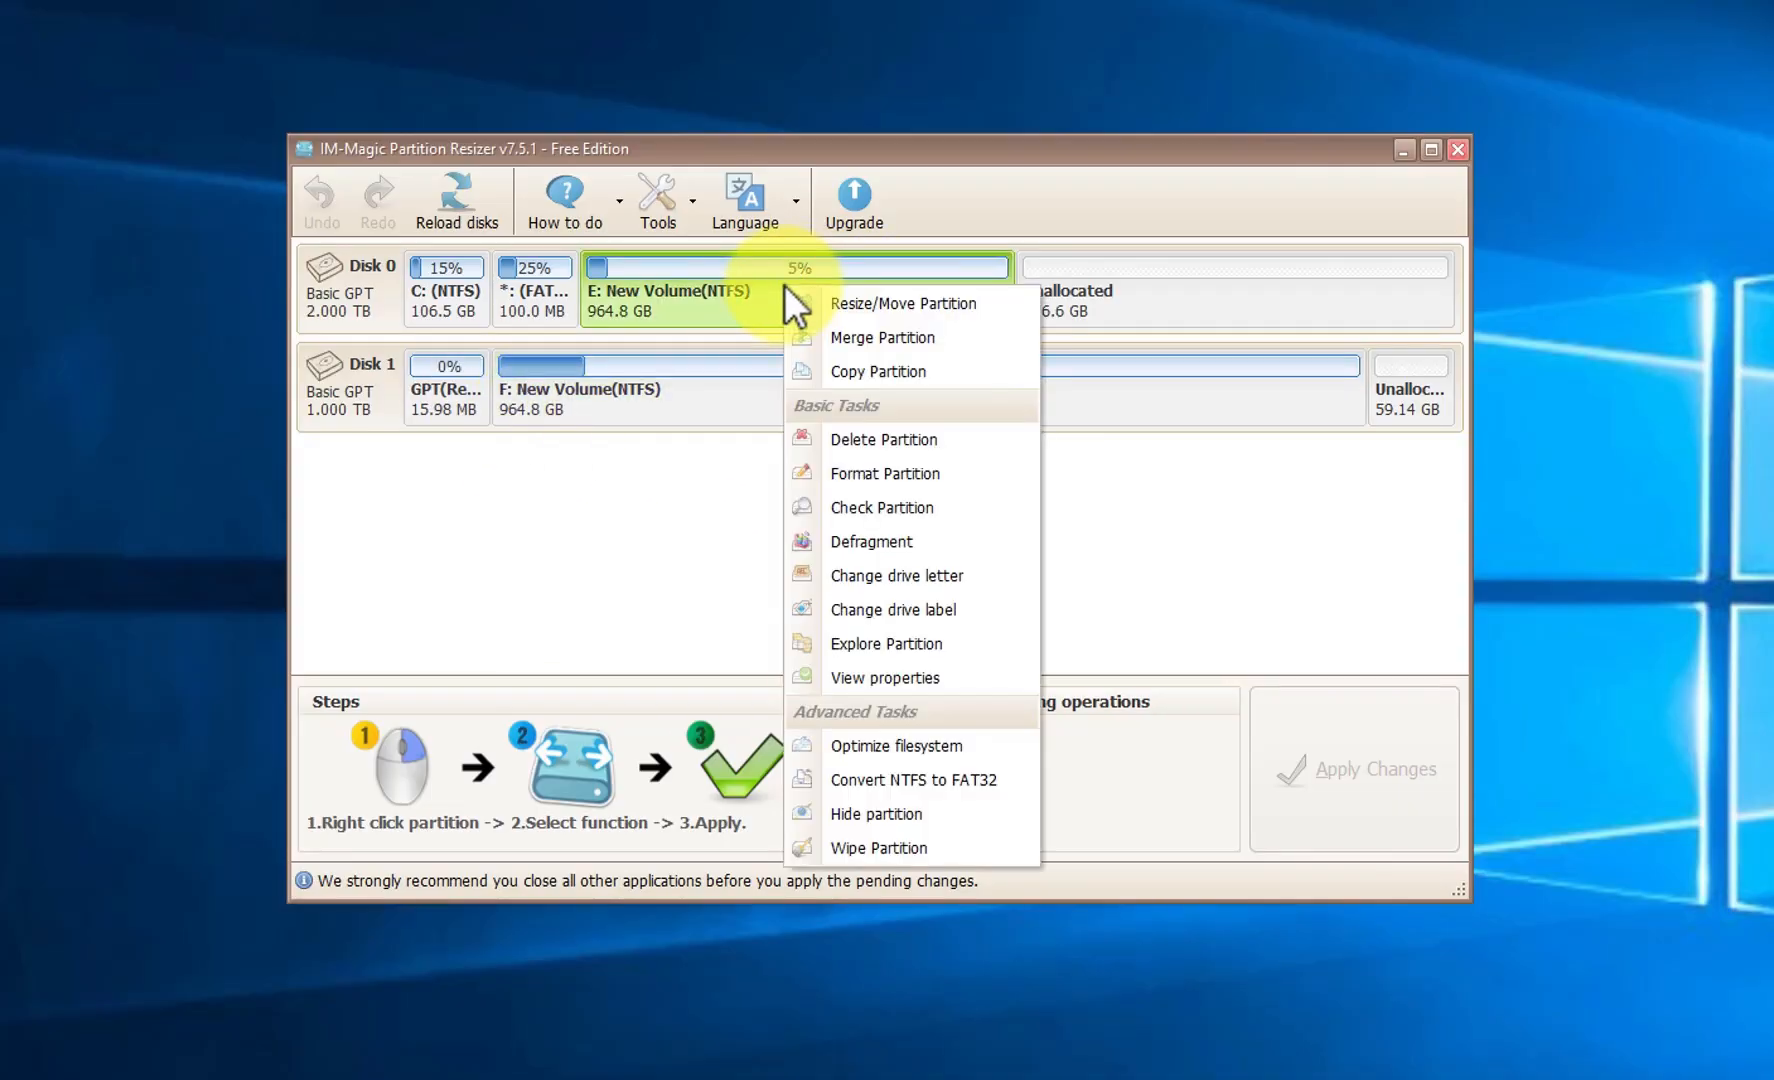
left_click(855, 437)
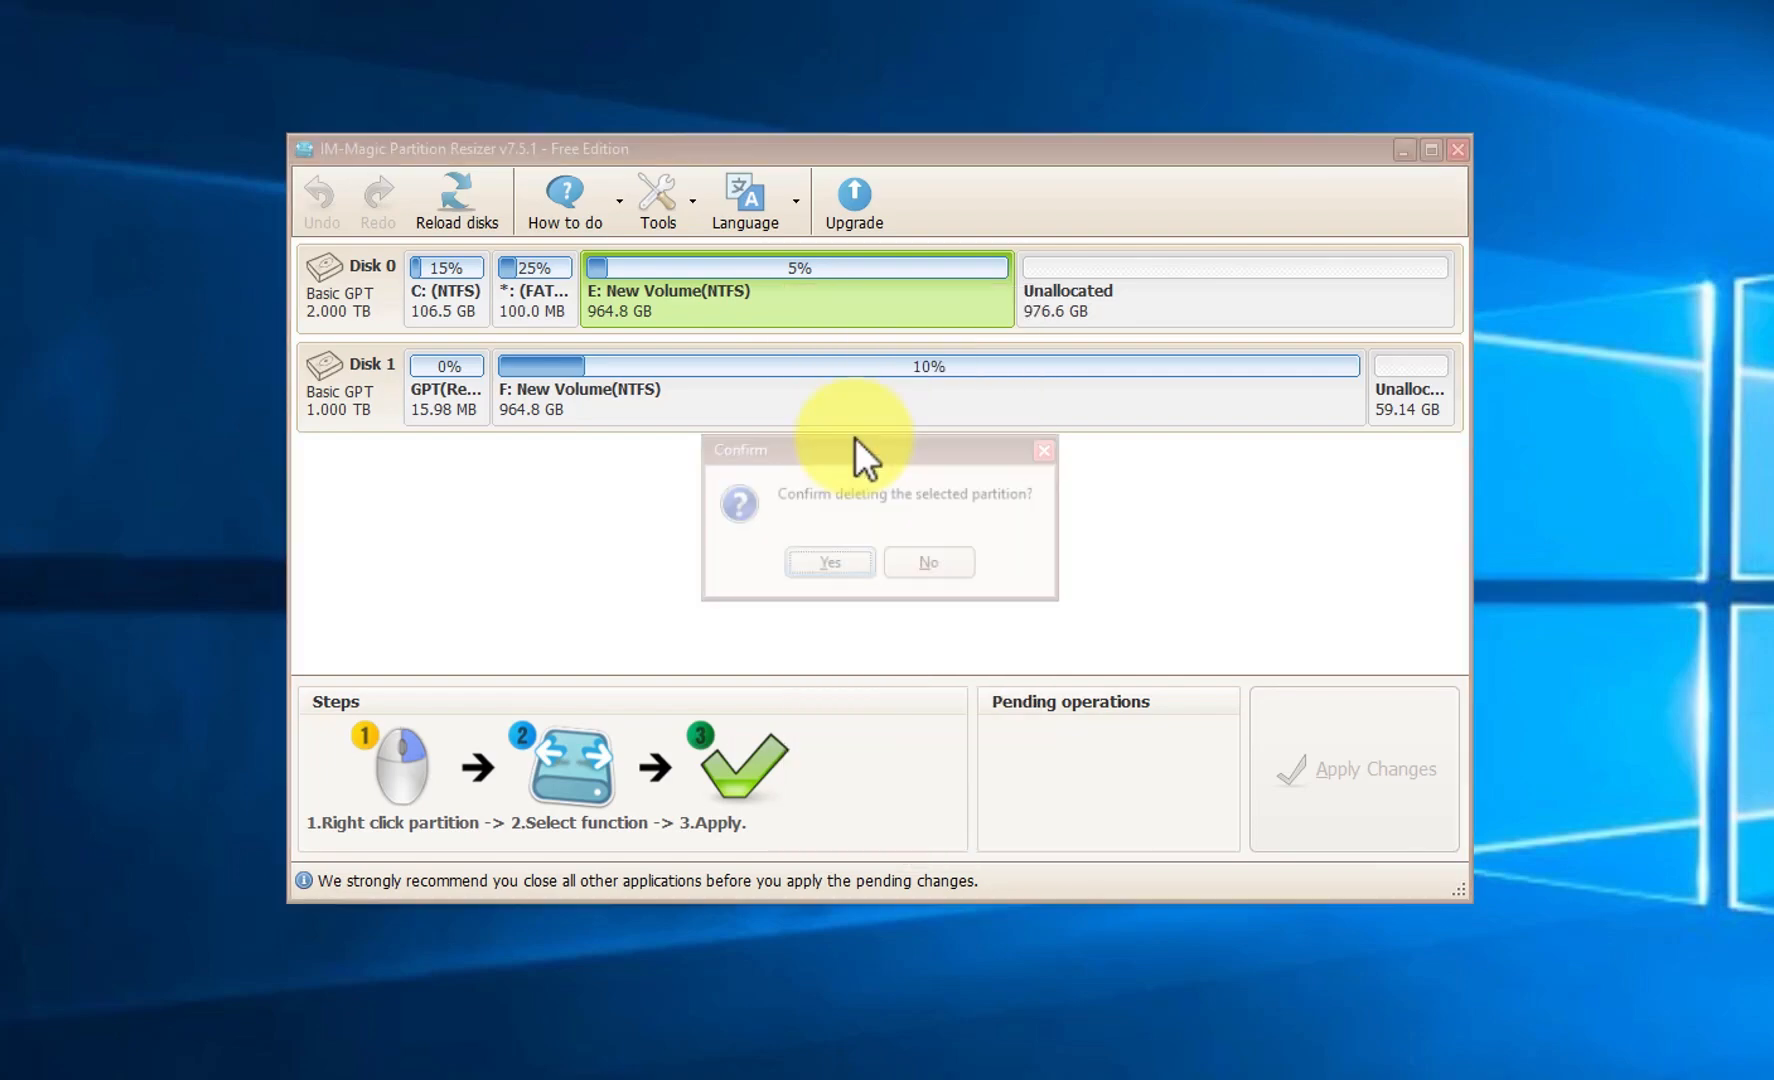
left_click(825, 567)
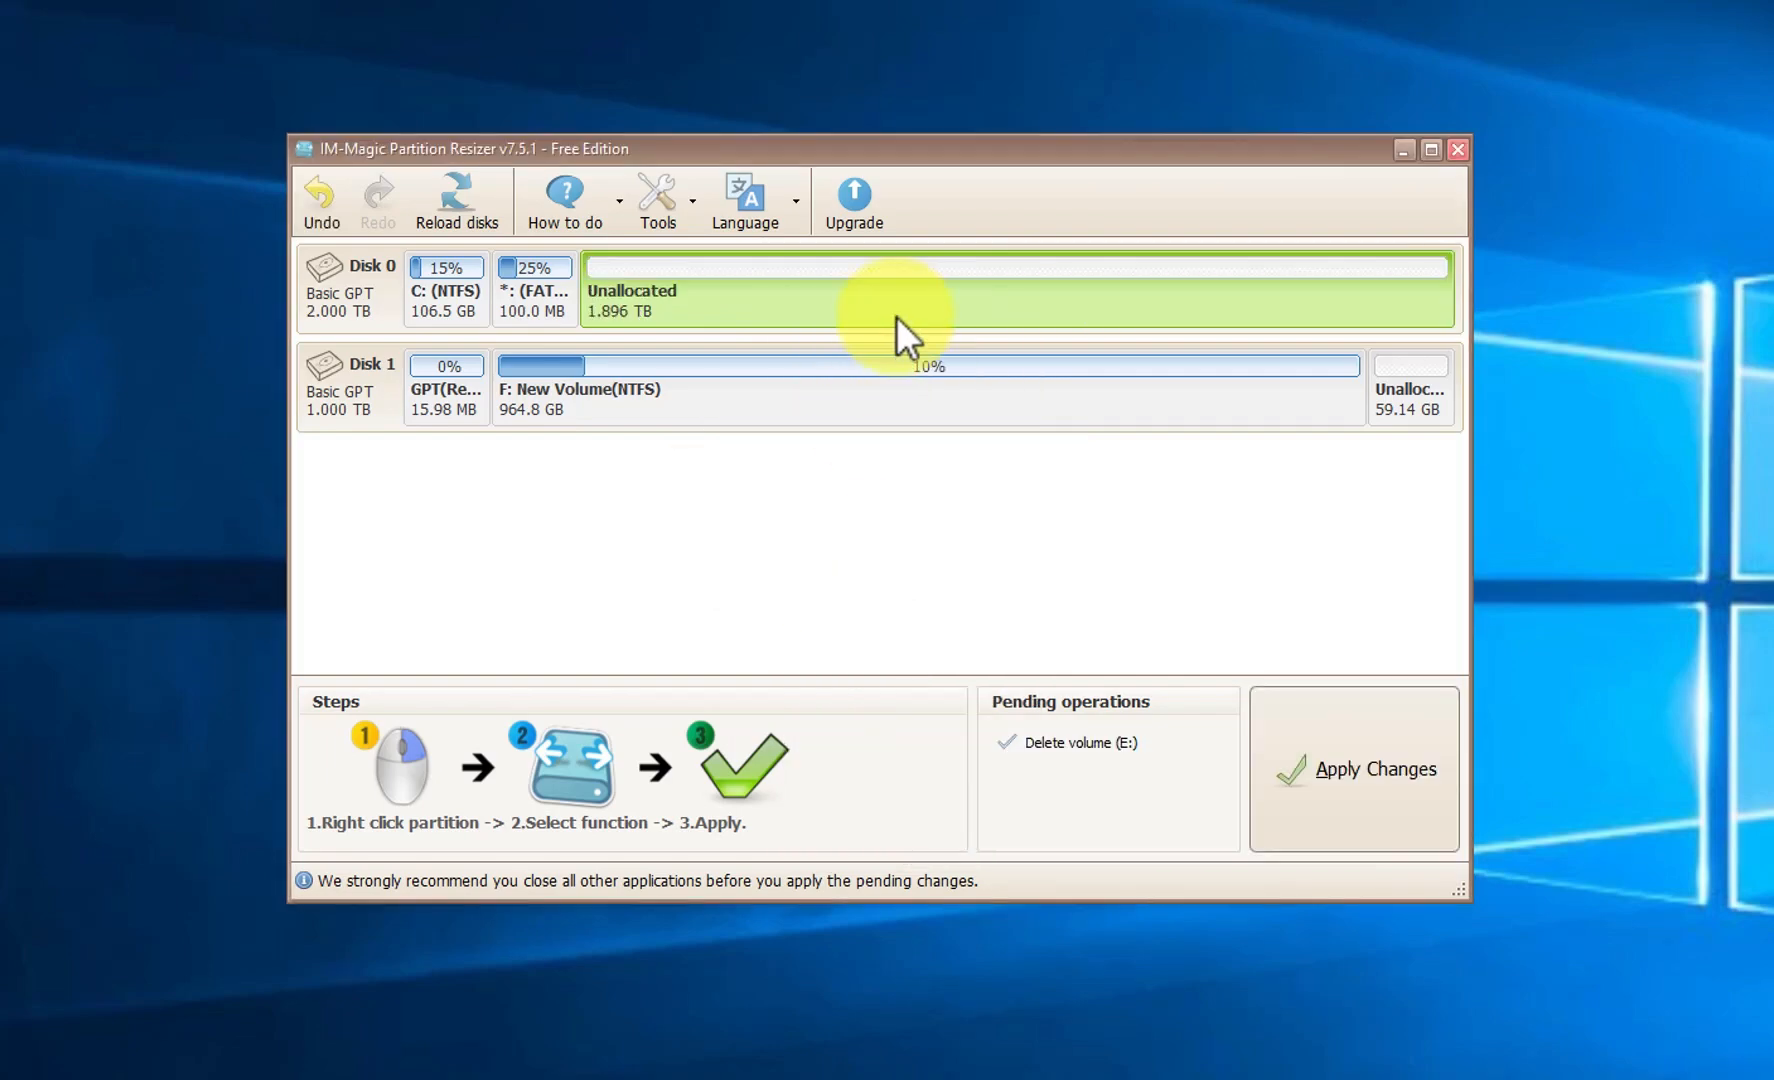
Move the 100 MB EFI partition to the end of Disk 0, with 1,988,006.3 MB unallocated before it and 0.0 MB after
right_click(526, 293)
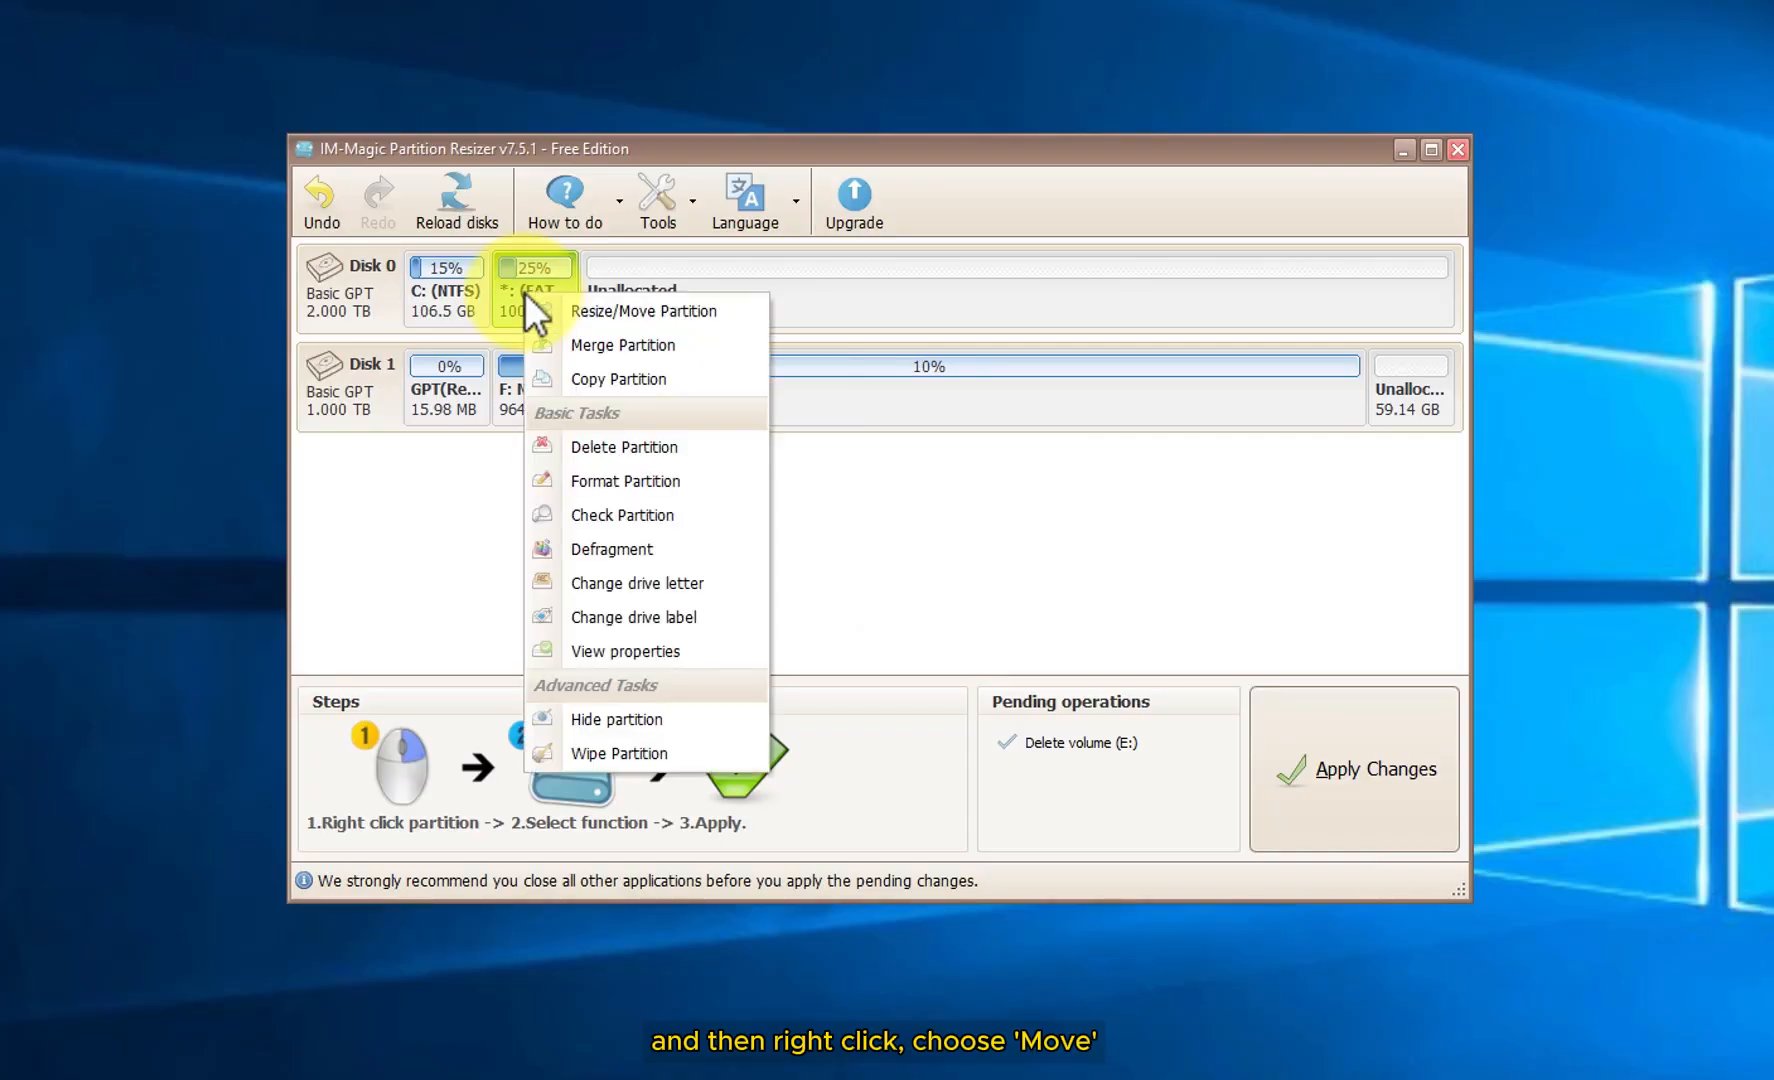
left_click(589, 310)
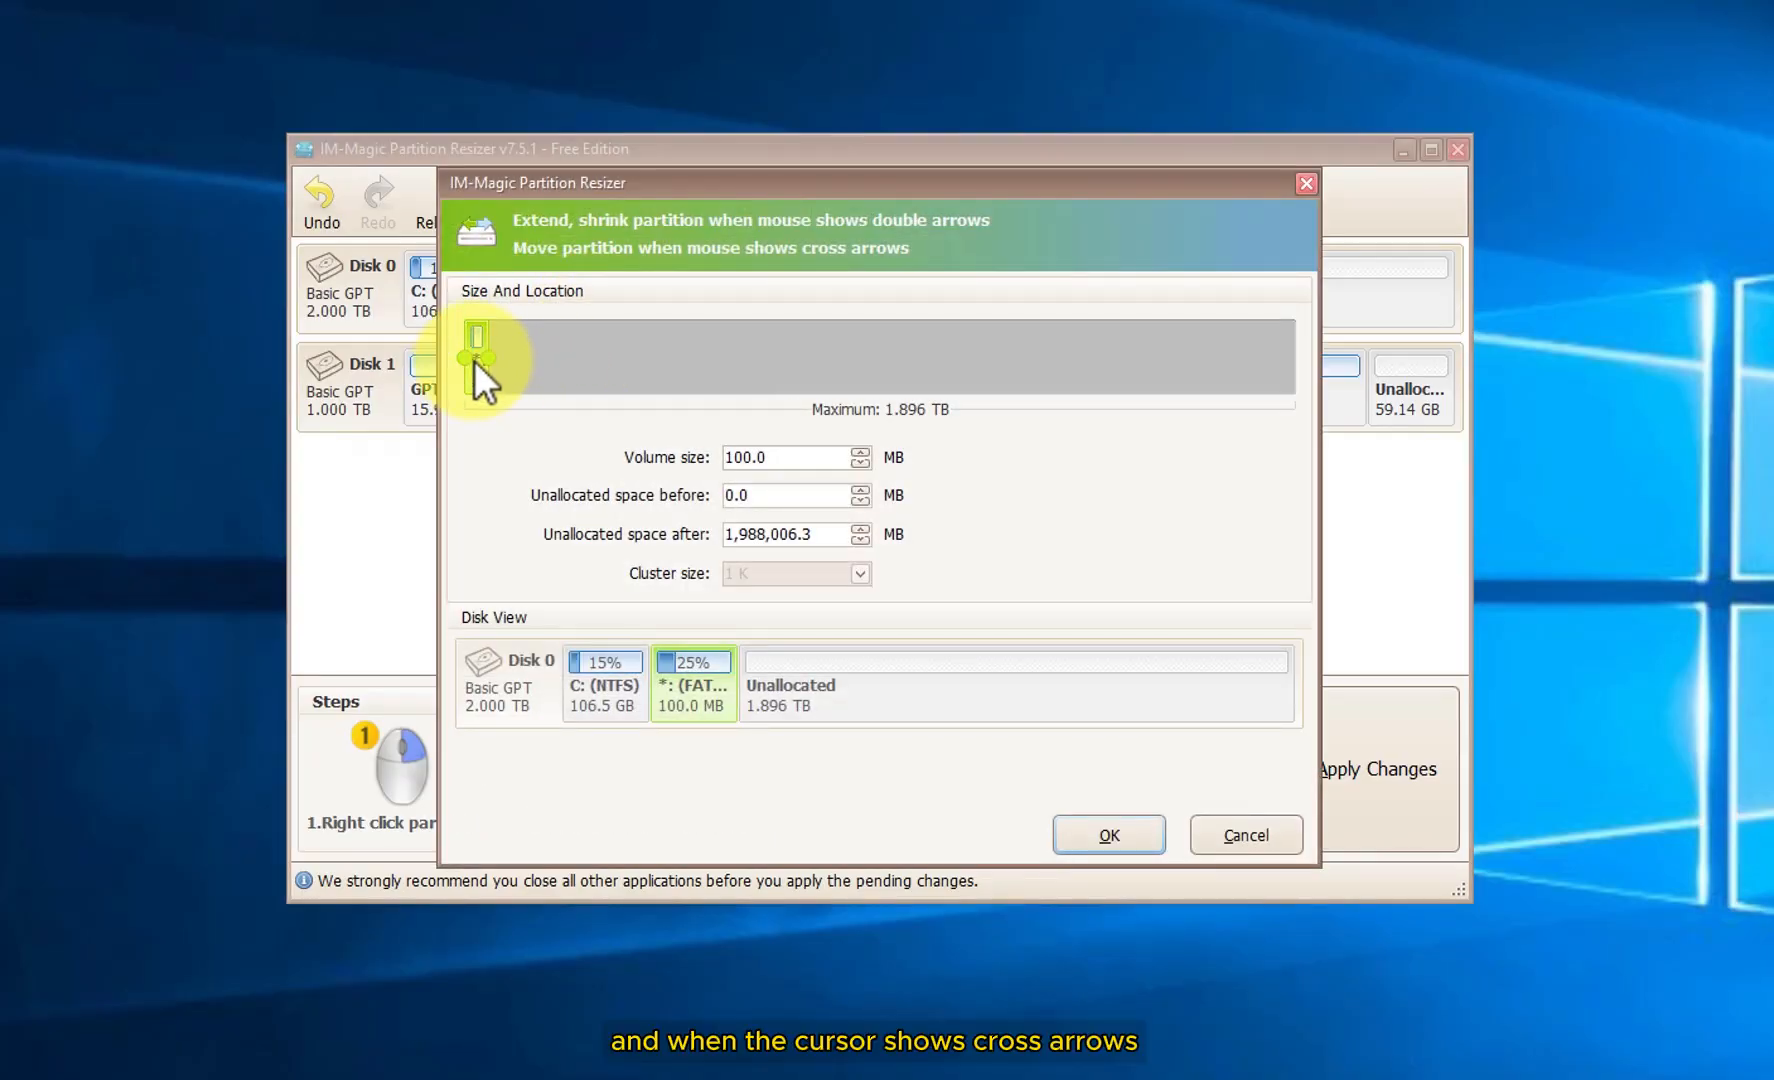
left_click_drag(474, 360, 1308, 351)
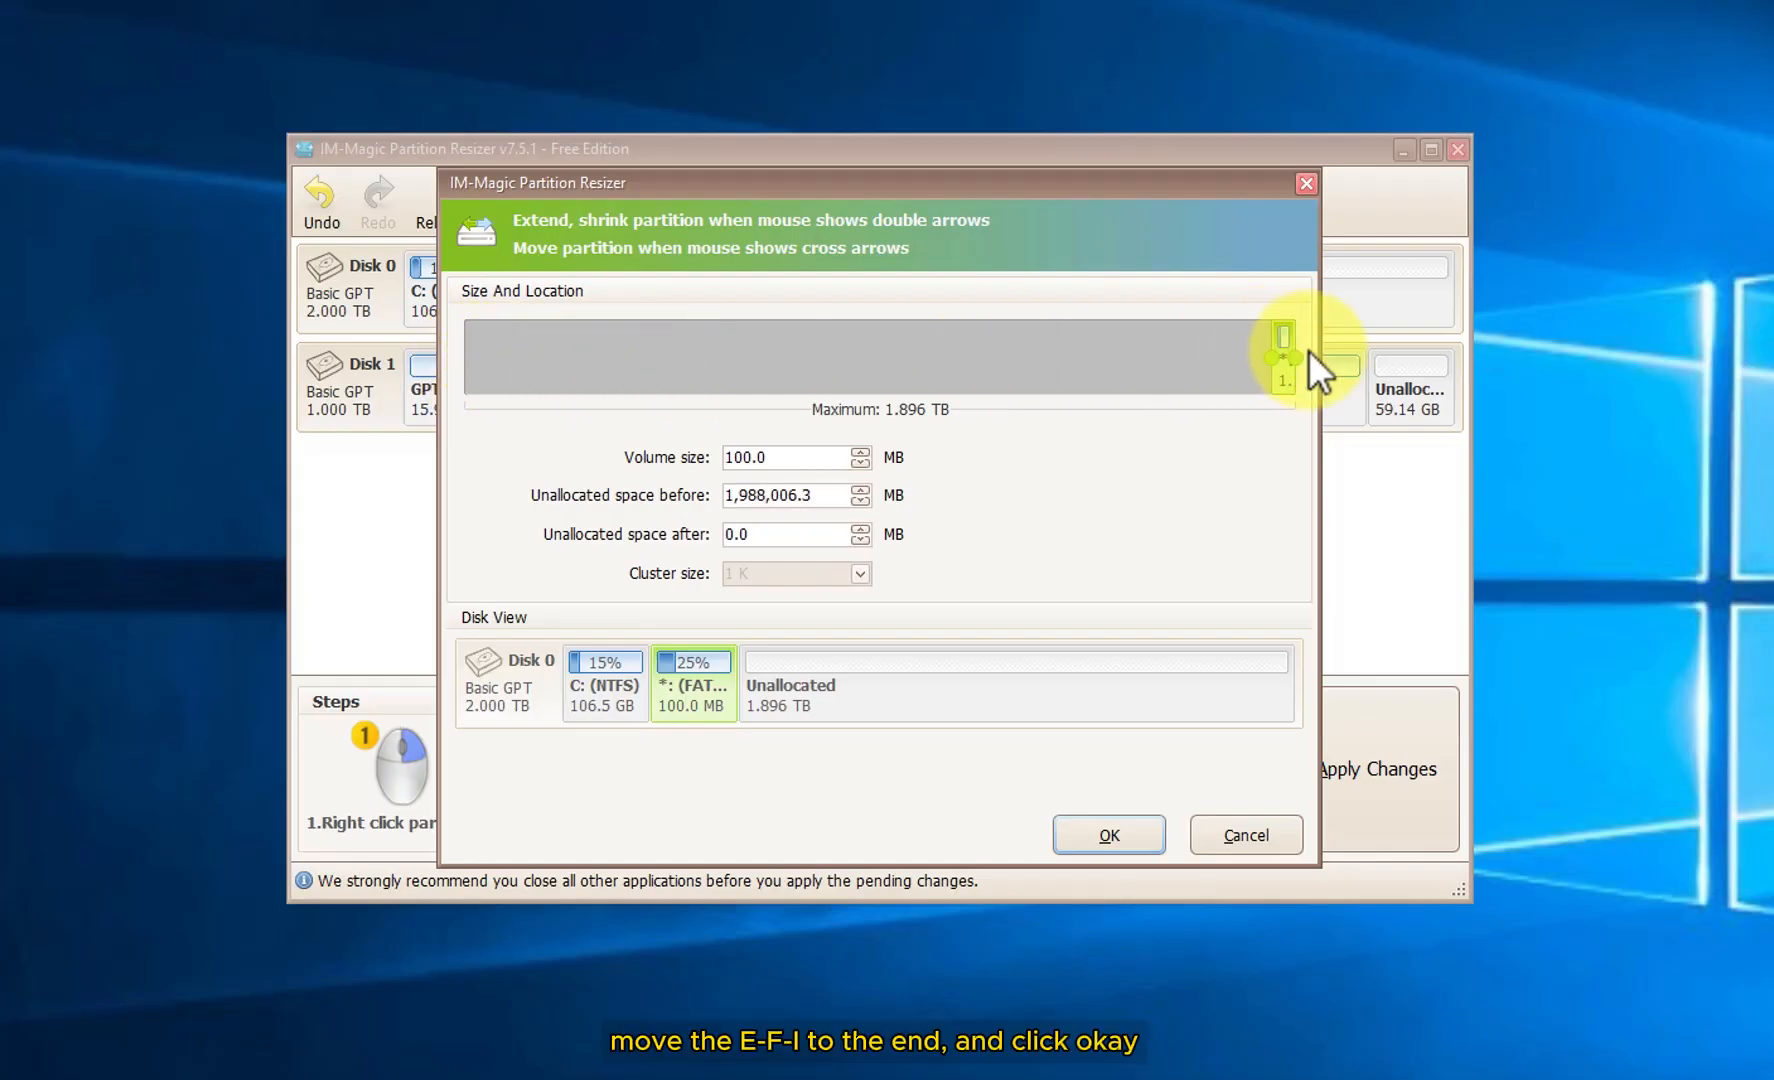
left_click(1102, 834)
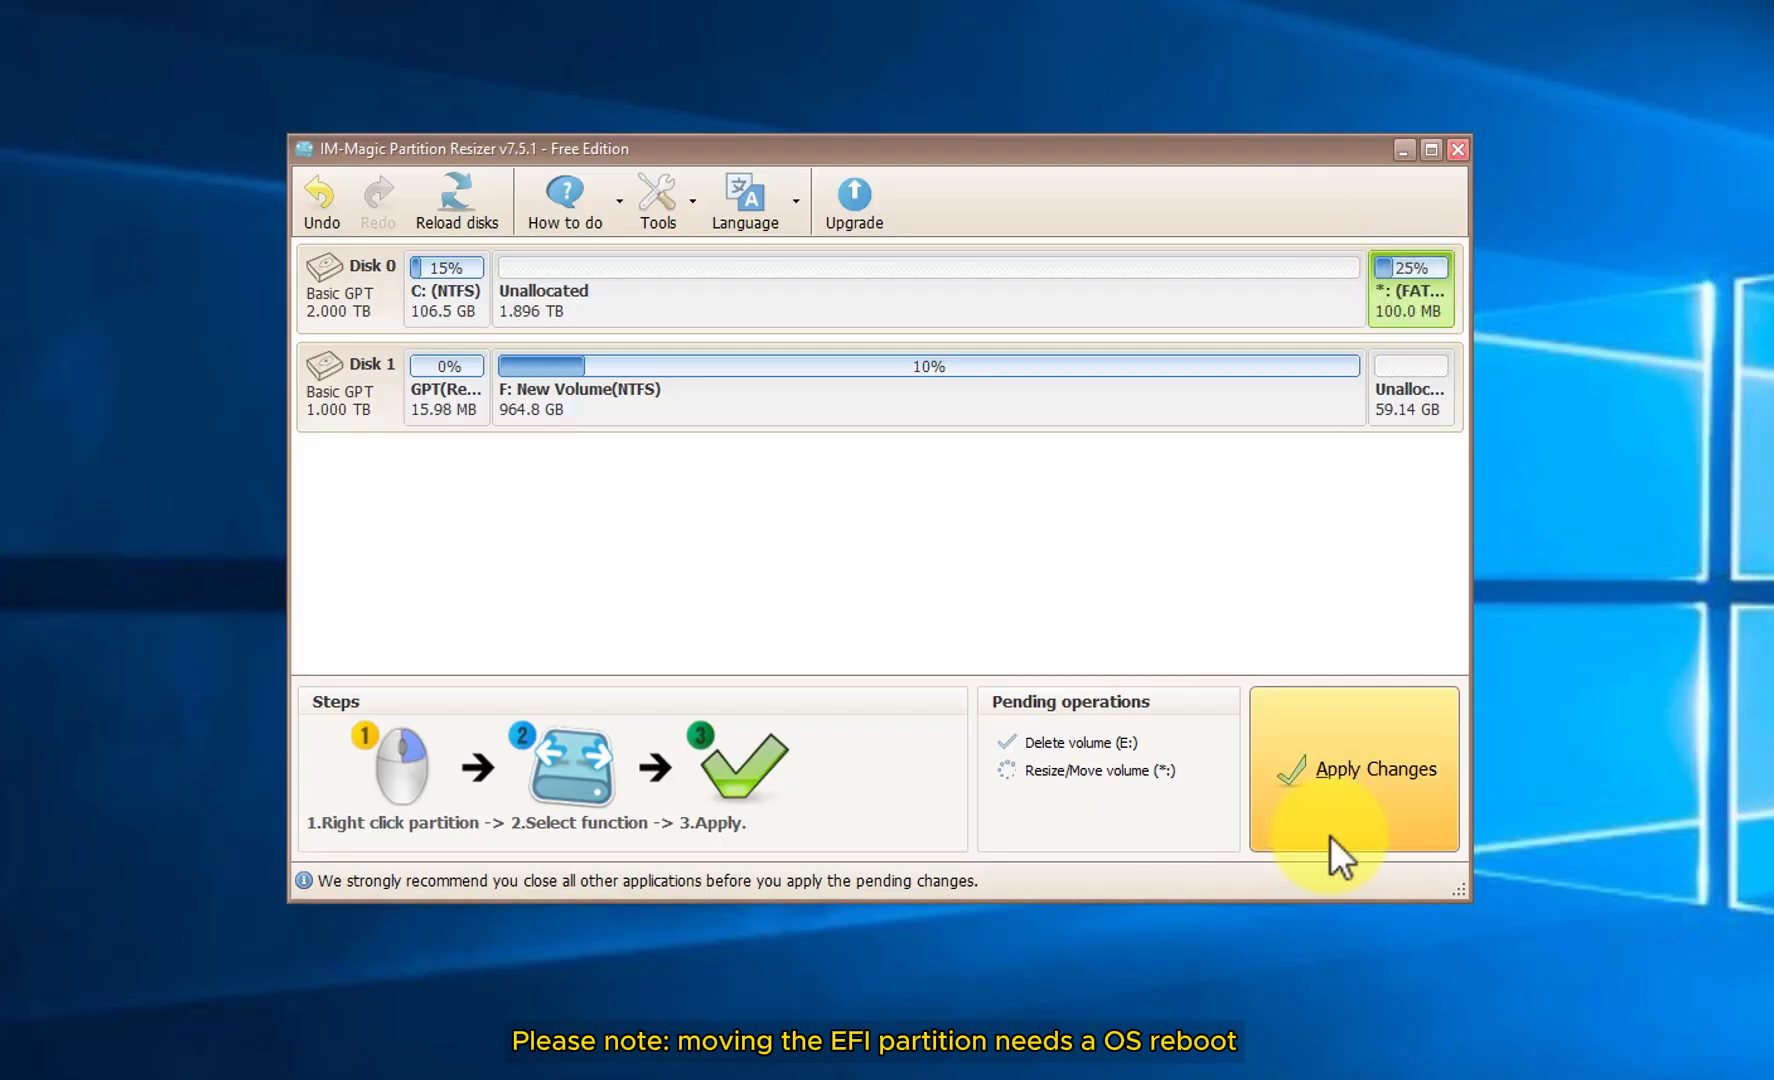
Apply the pending E: deletion and EFI partition move, agreeing to restart the computer right away
left_click(1331, 756)
left_click(930, 607)
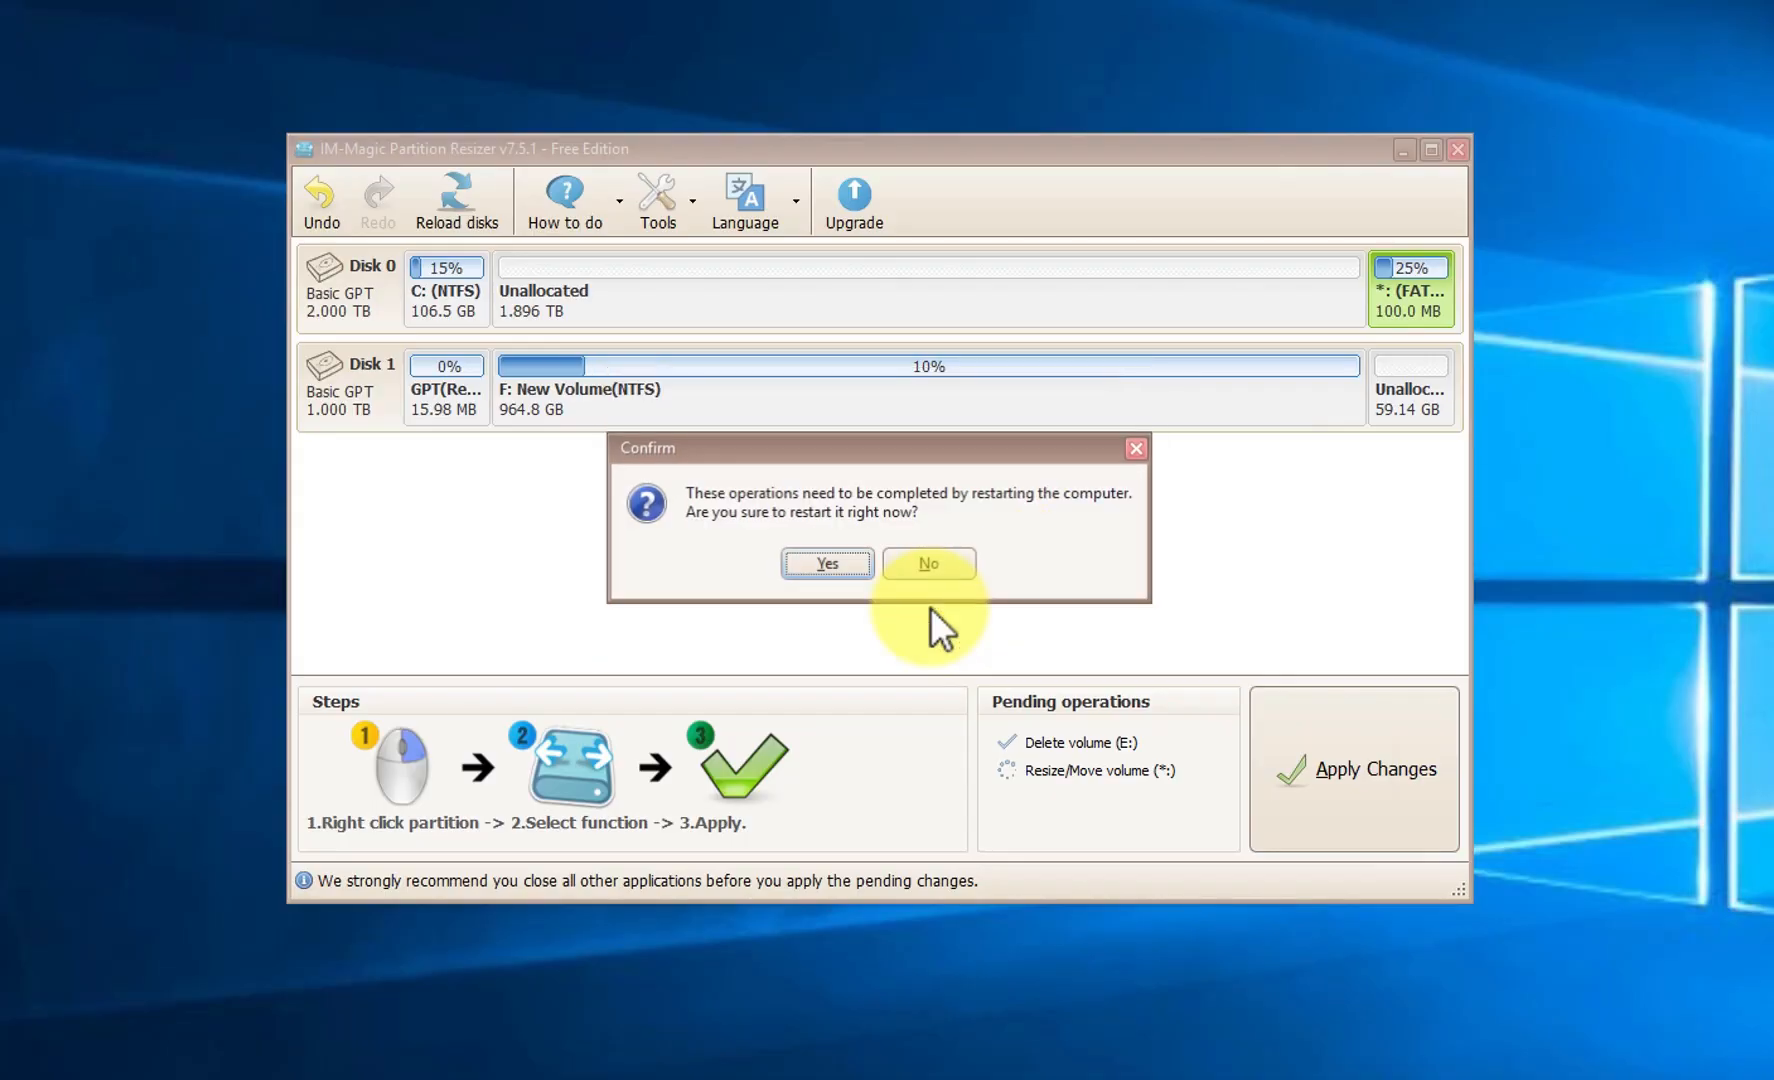
left_click(810, 567)
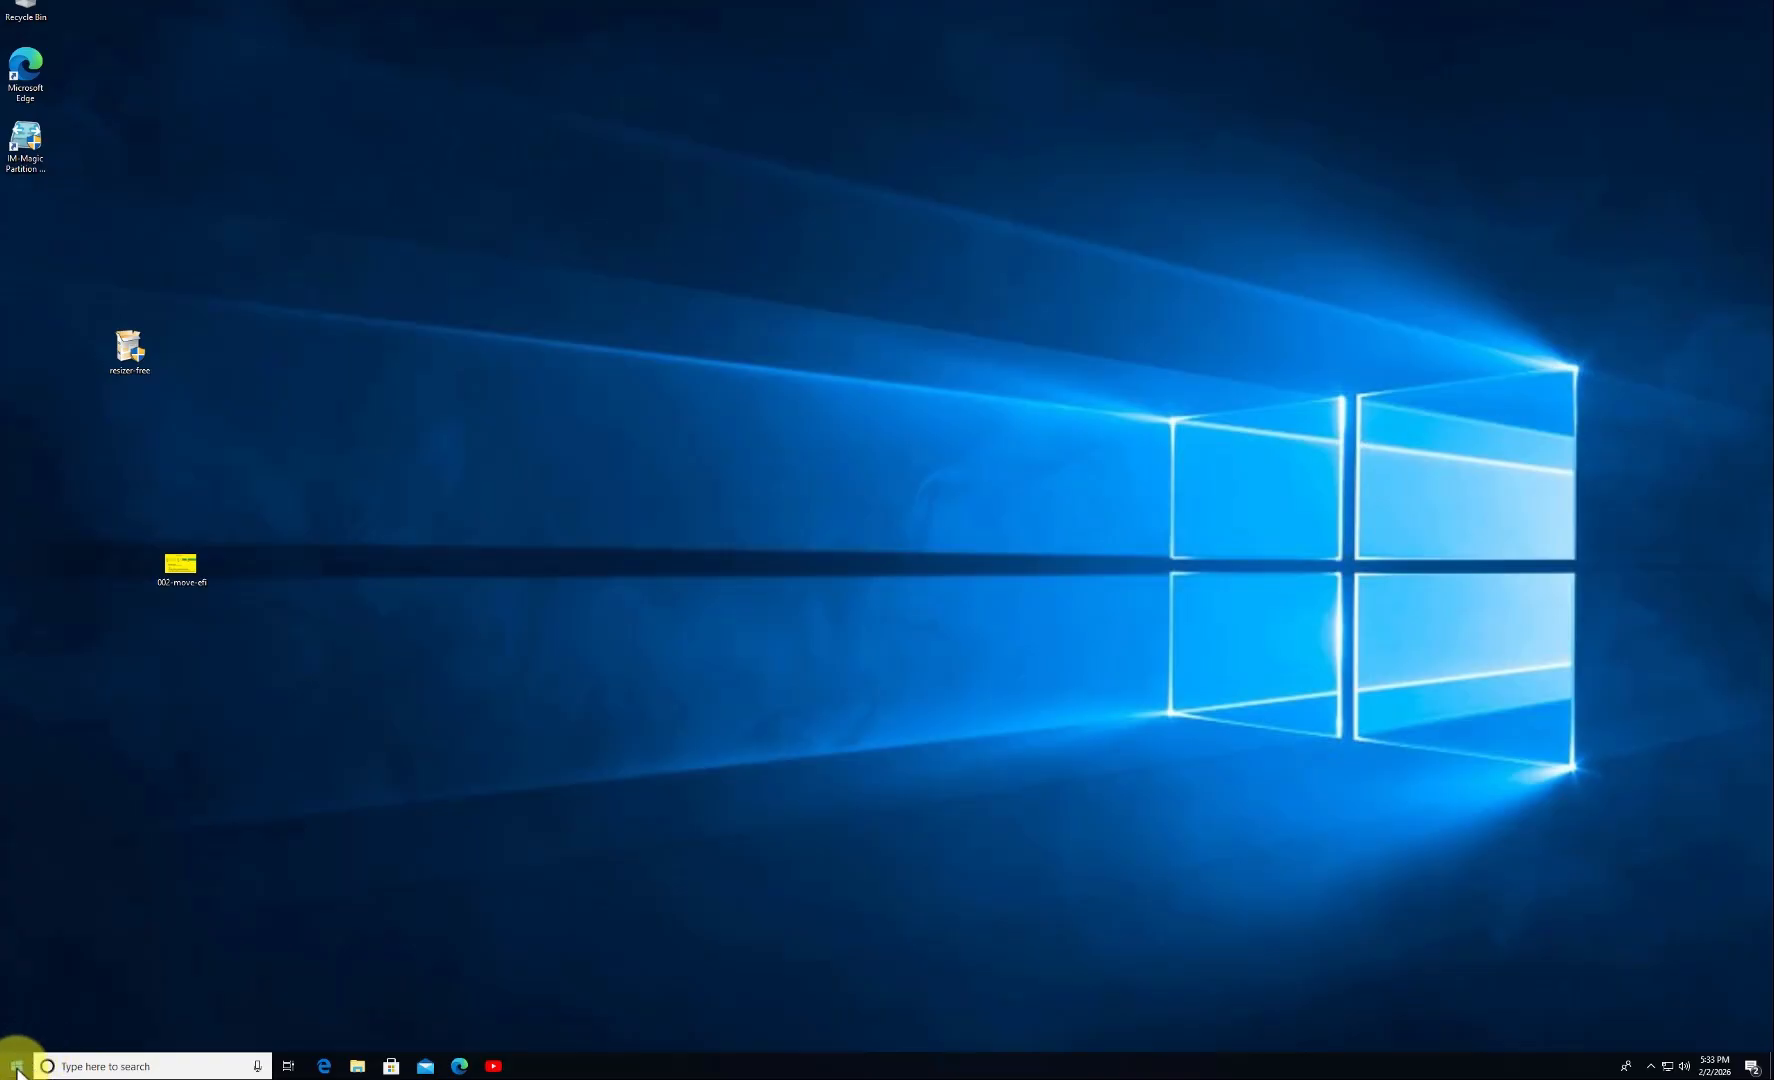
Open Disk Management and widen its window to check the EFI partition's location on Disk 0
right_click(16, 1064)
left_click(85, 819)
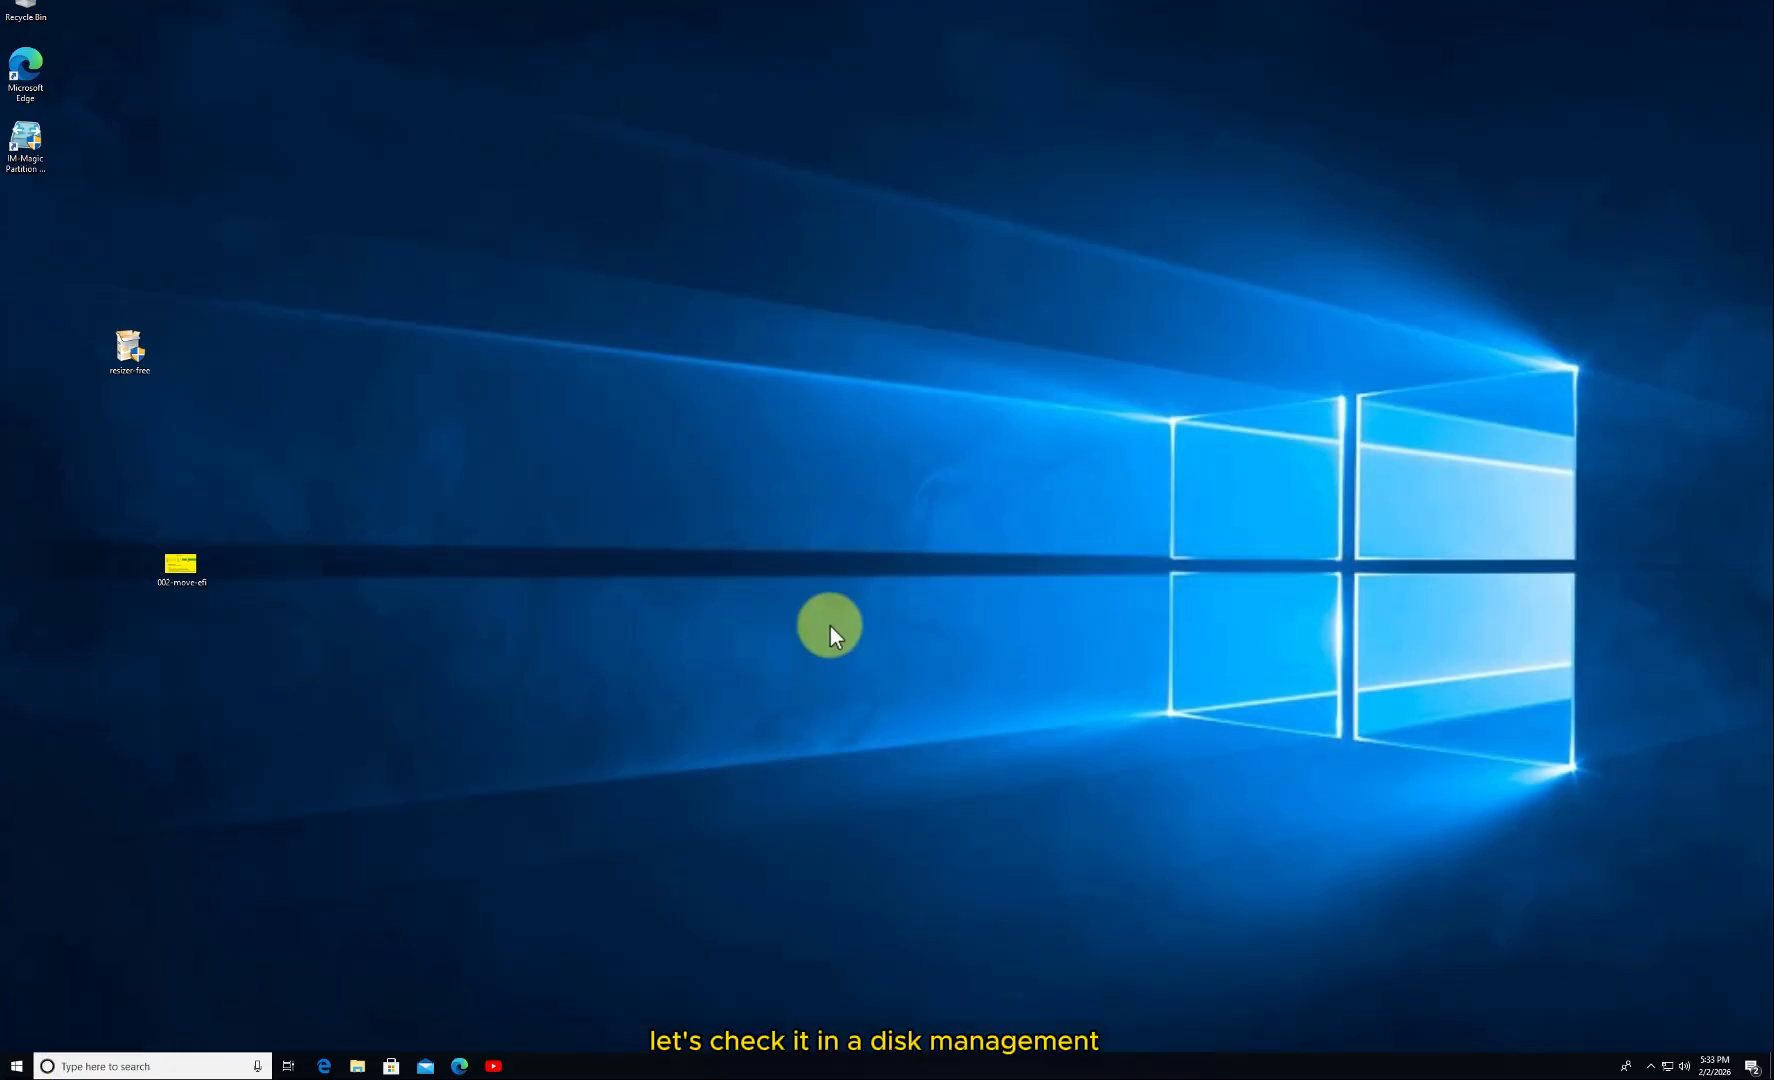
left_click_drag(457, 44, 969, 327)
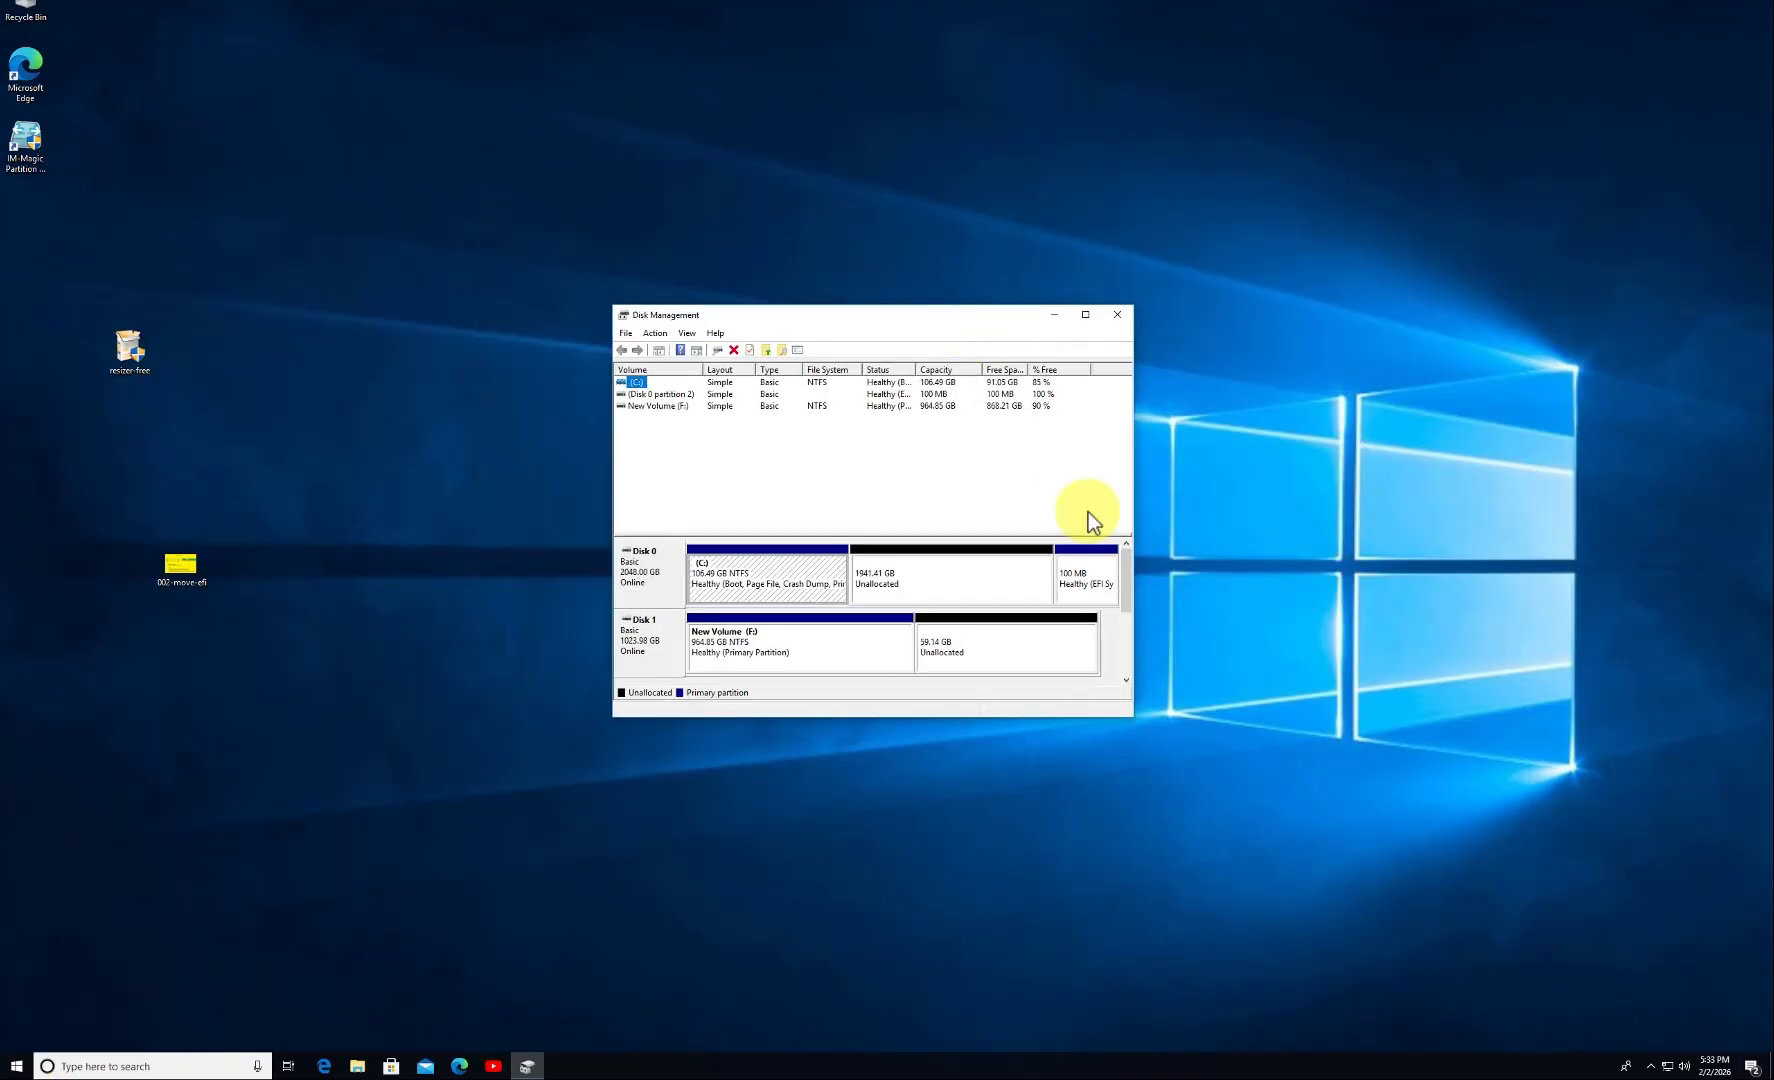
left_click_drag(1134, 541, 1382, 574)
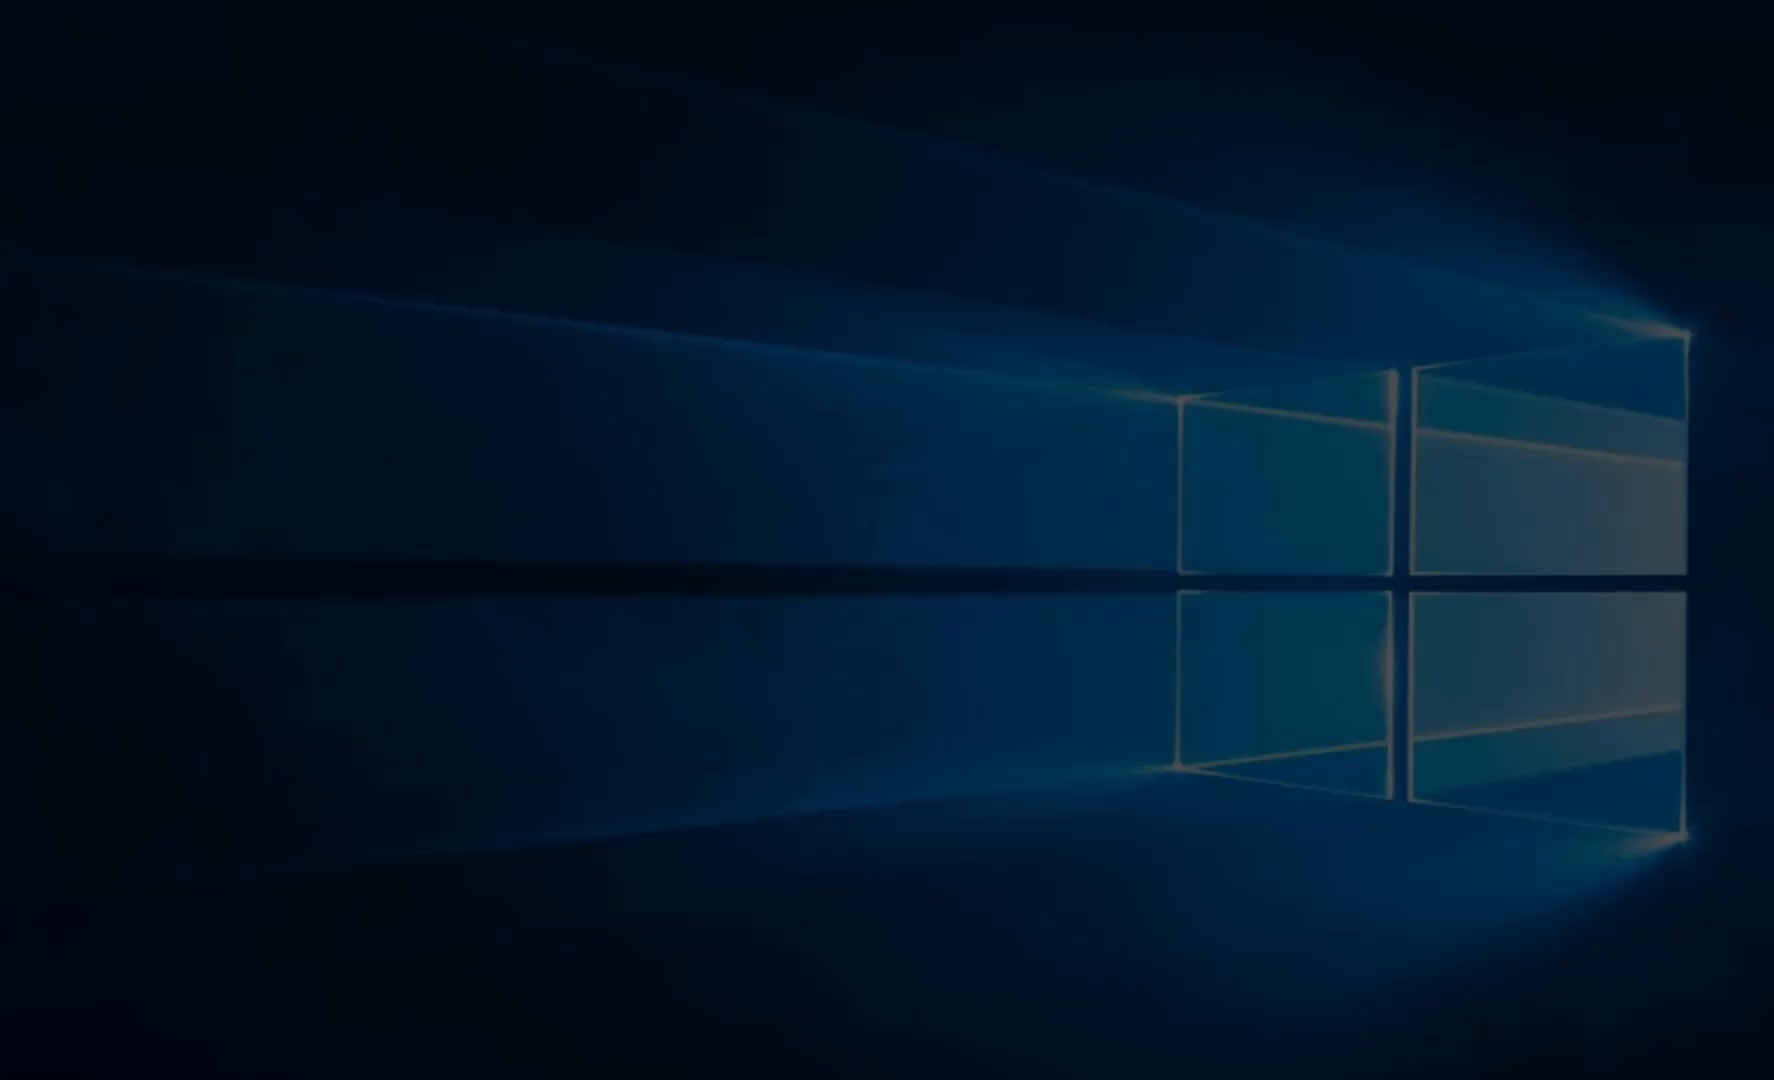
Launch IM-Magic Partition Resizer with permission to make changes and examine the F: partition and Disk 0's unallocated space
left_click(826, 613)
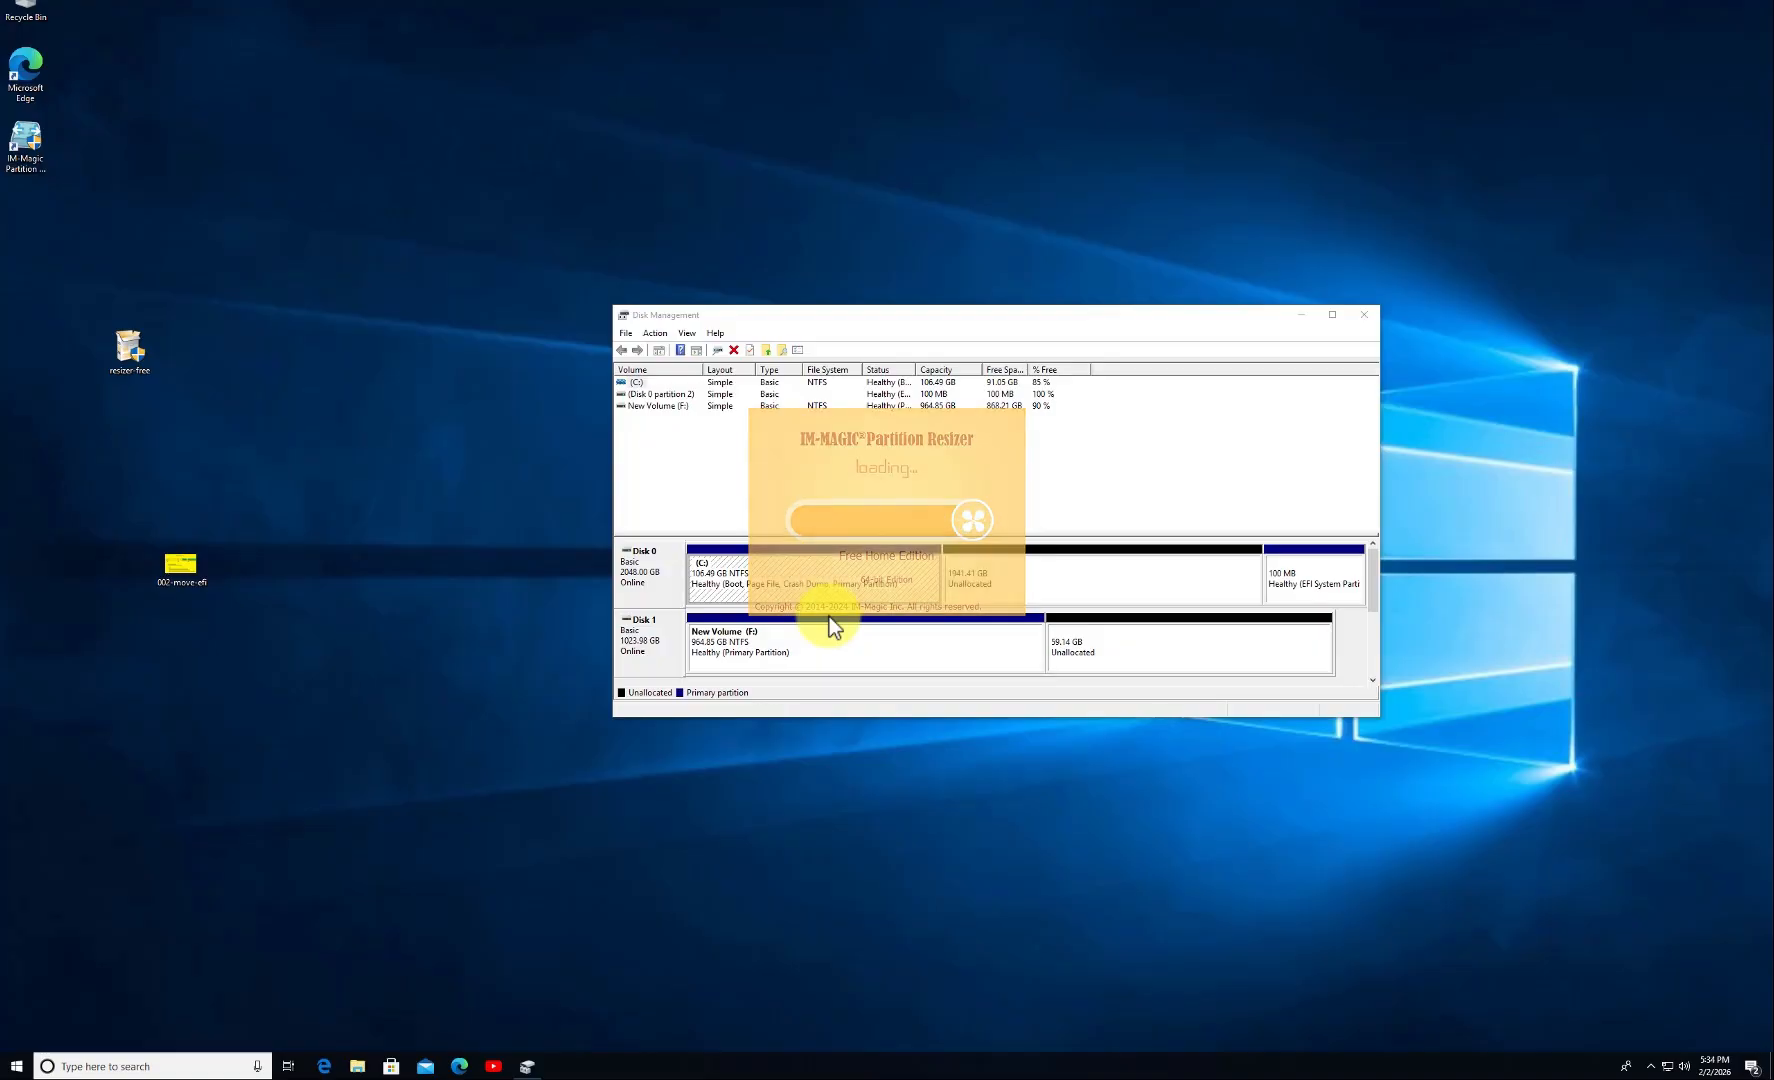
left_click(720, 458)
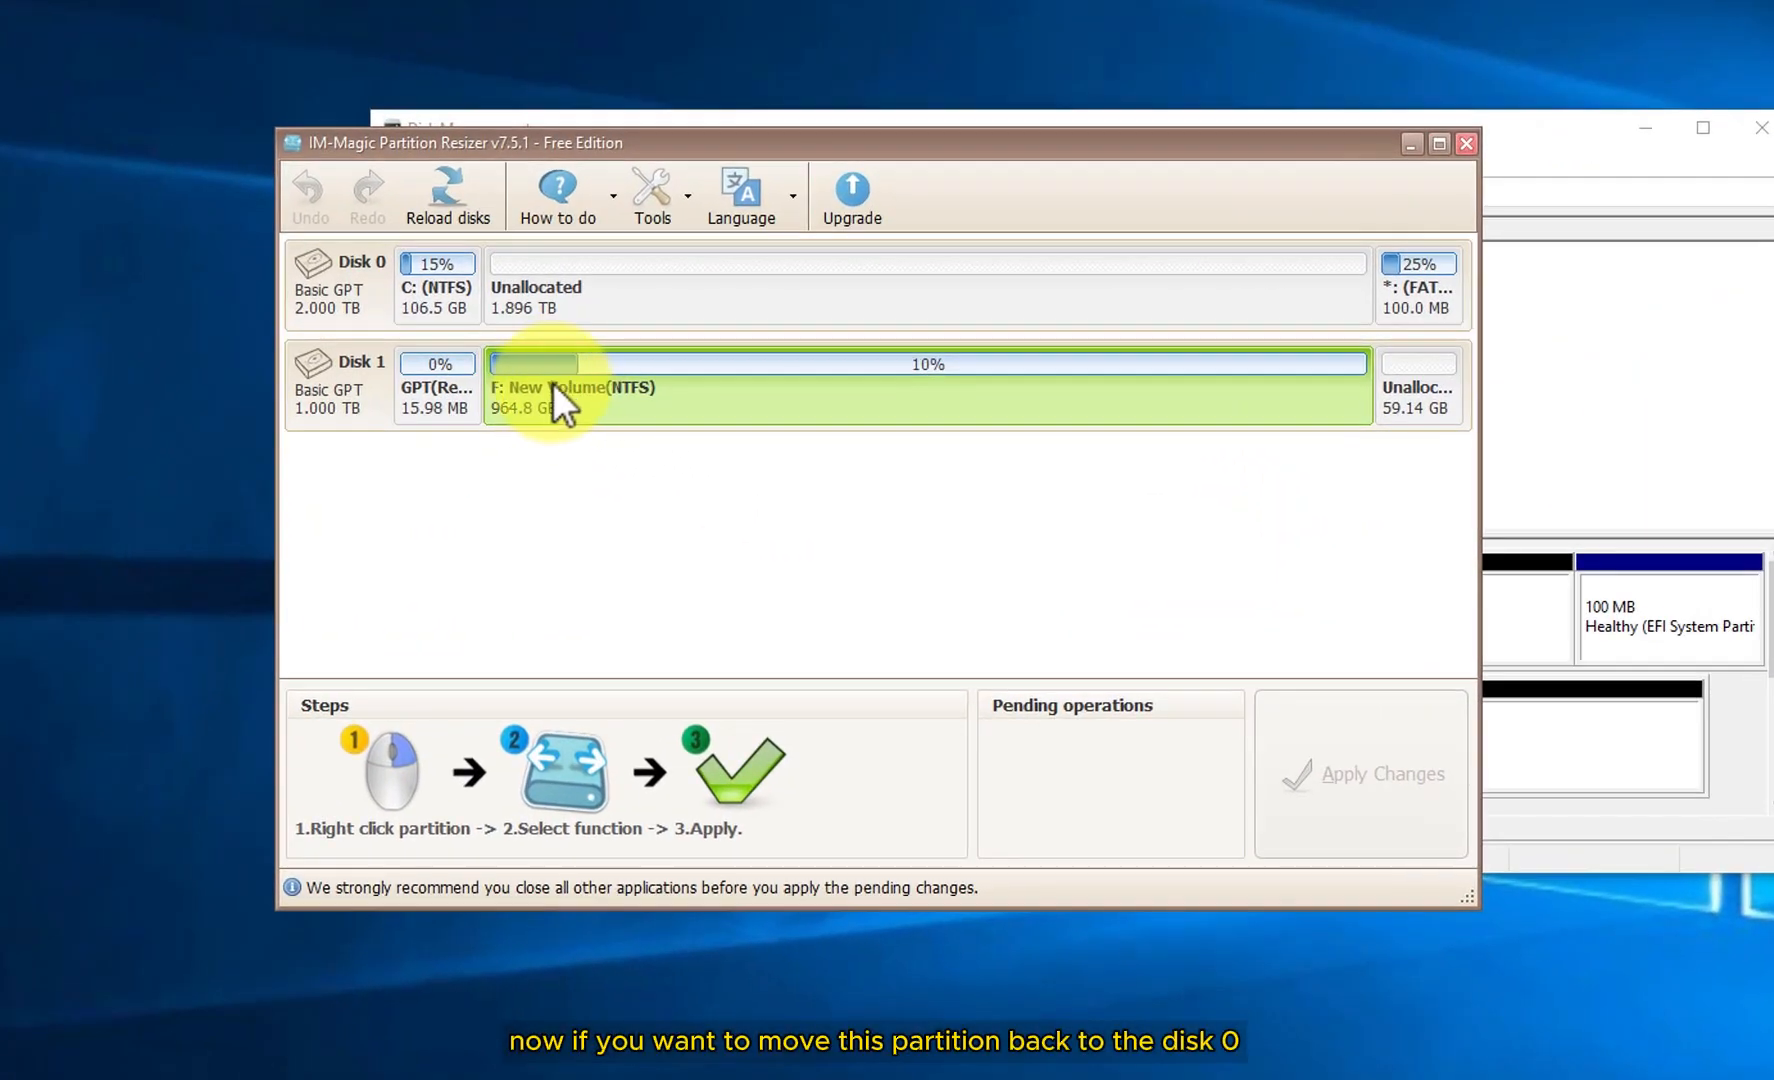
left_click(557, 278)
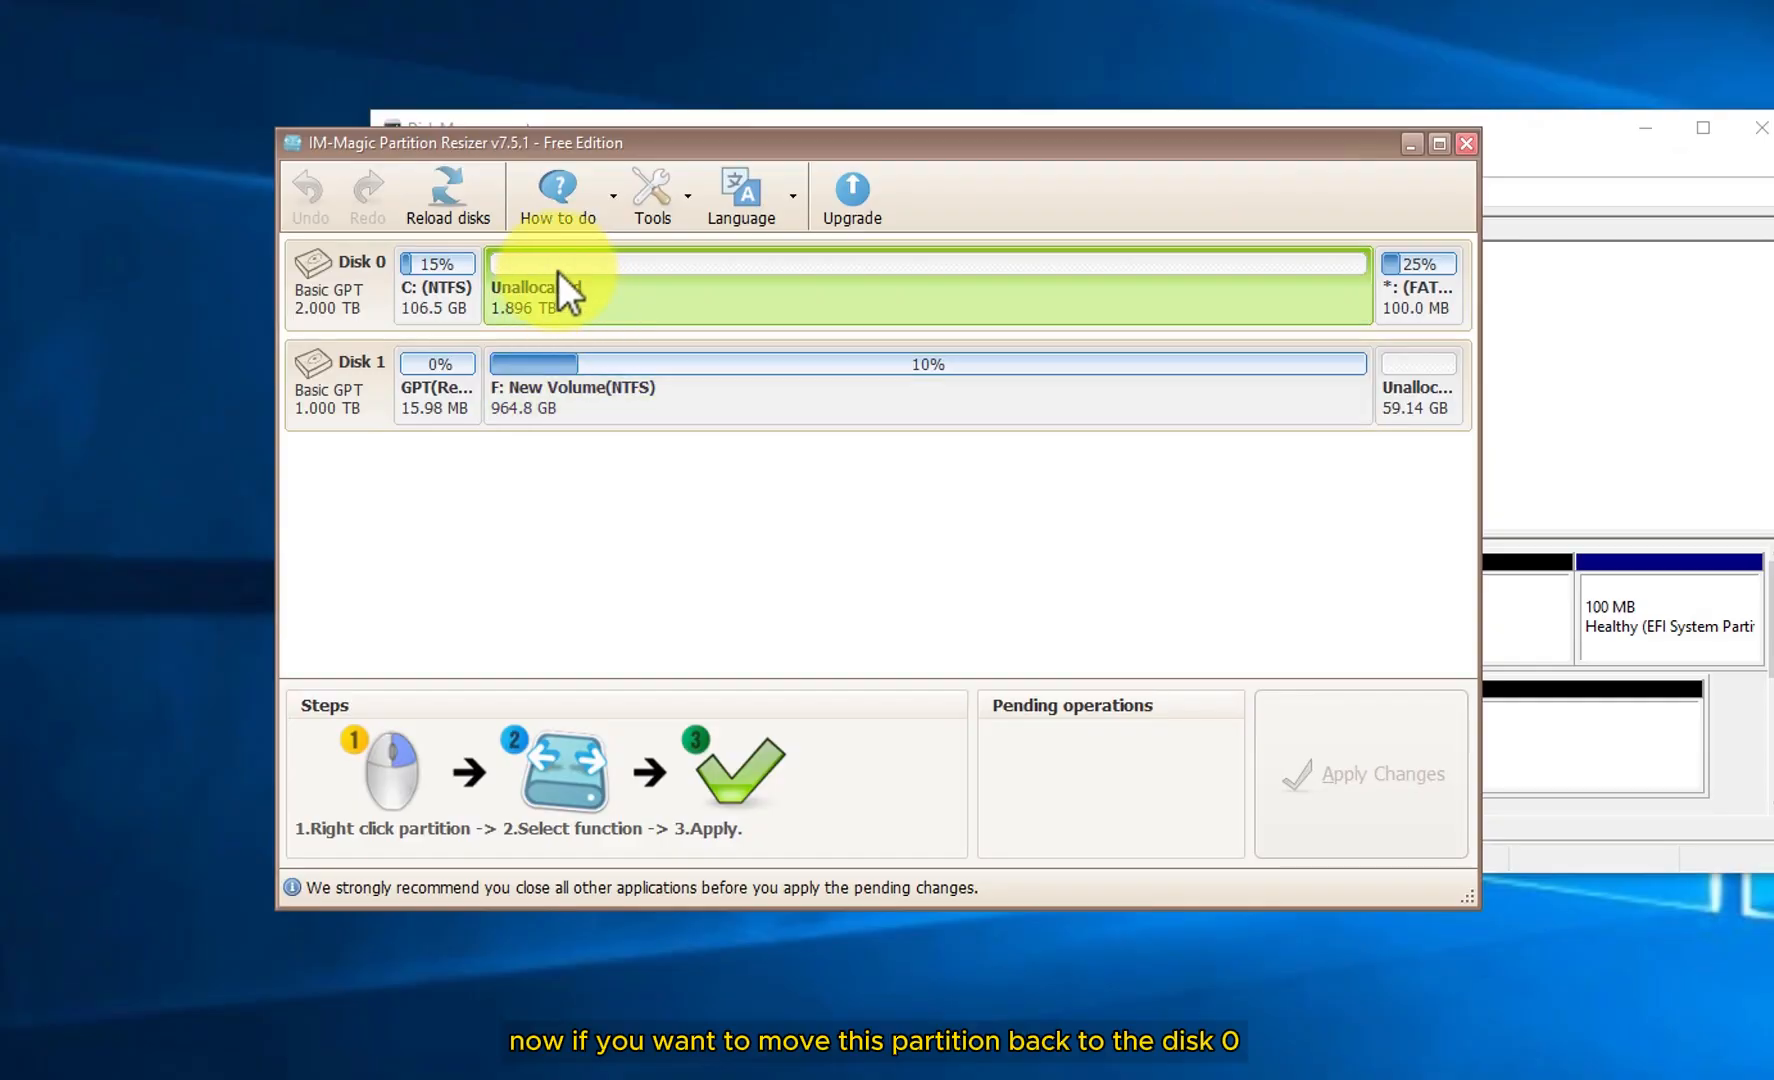
Copy the F: New Volume partition to the 1.896 TB unallocated space on Disk 0 at 988,004.2 MB with drive letter E
right_click(608, 394)
left_click(669, 480)
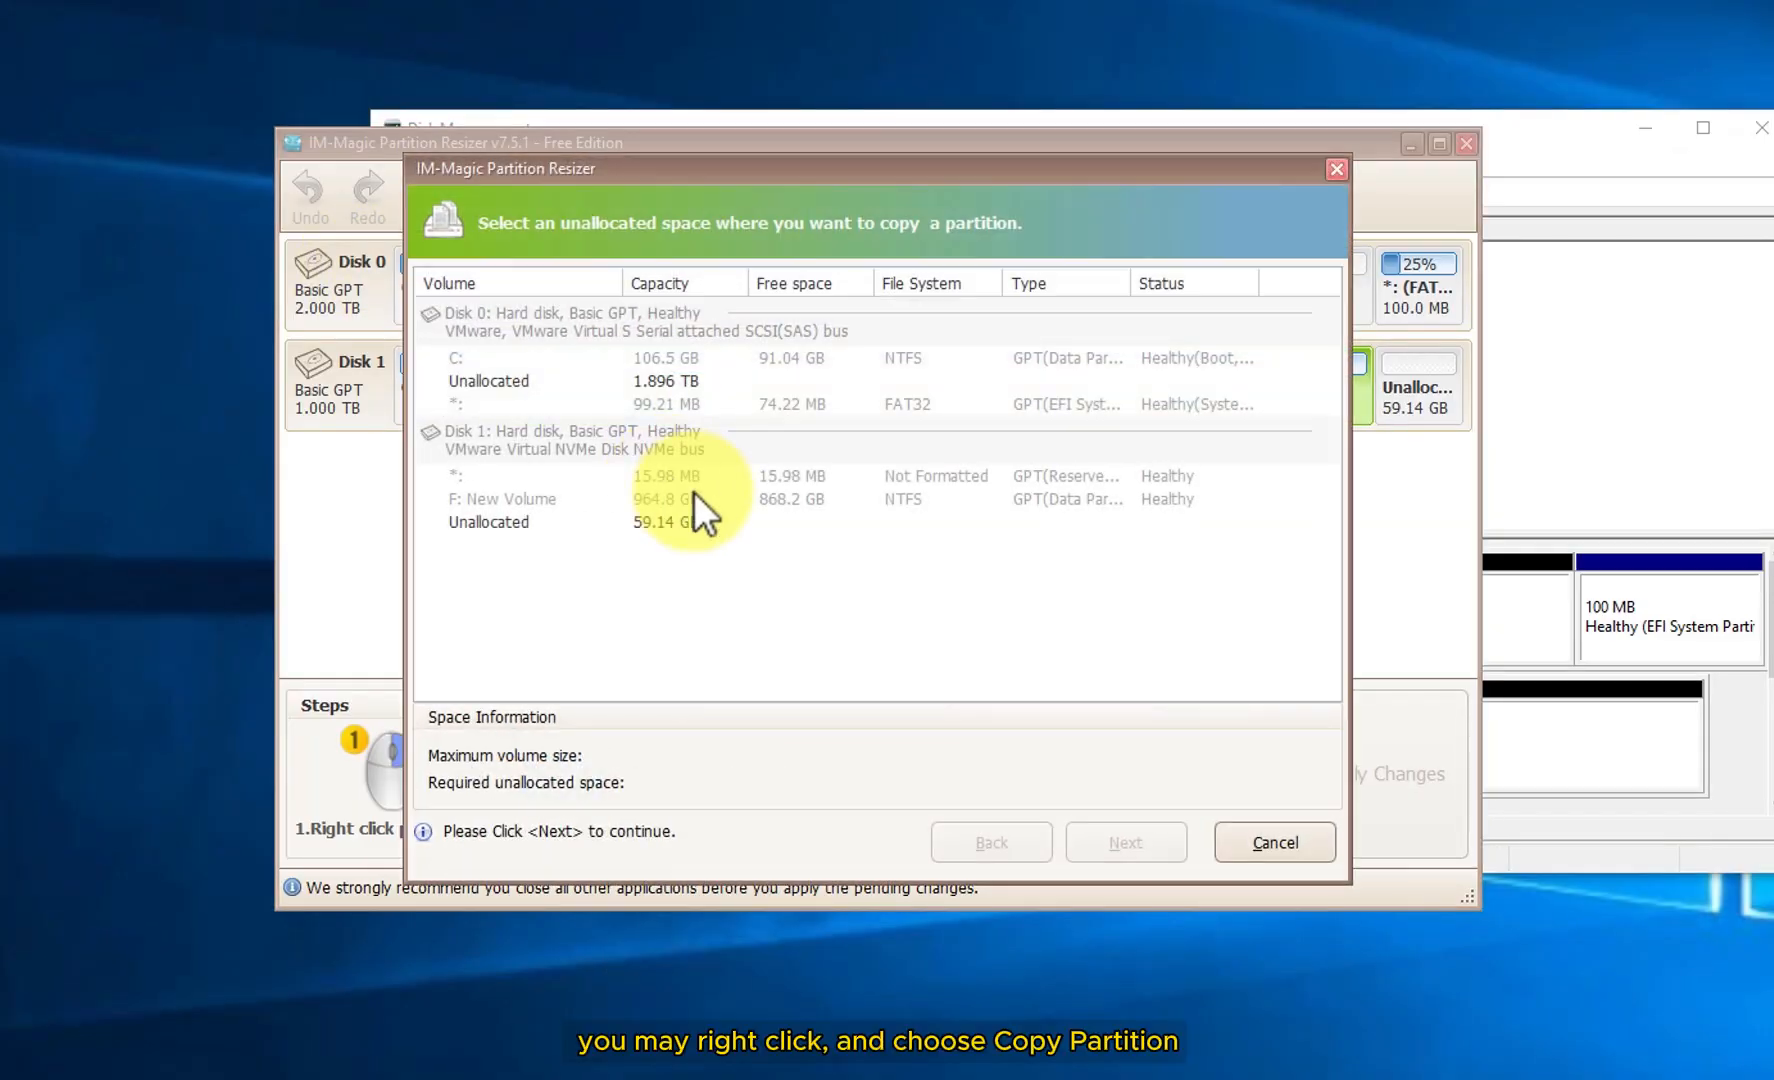
left_click(506, 380)
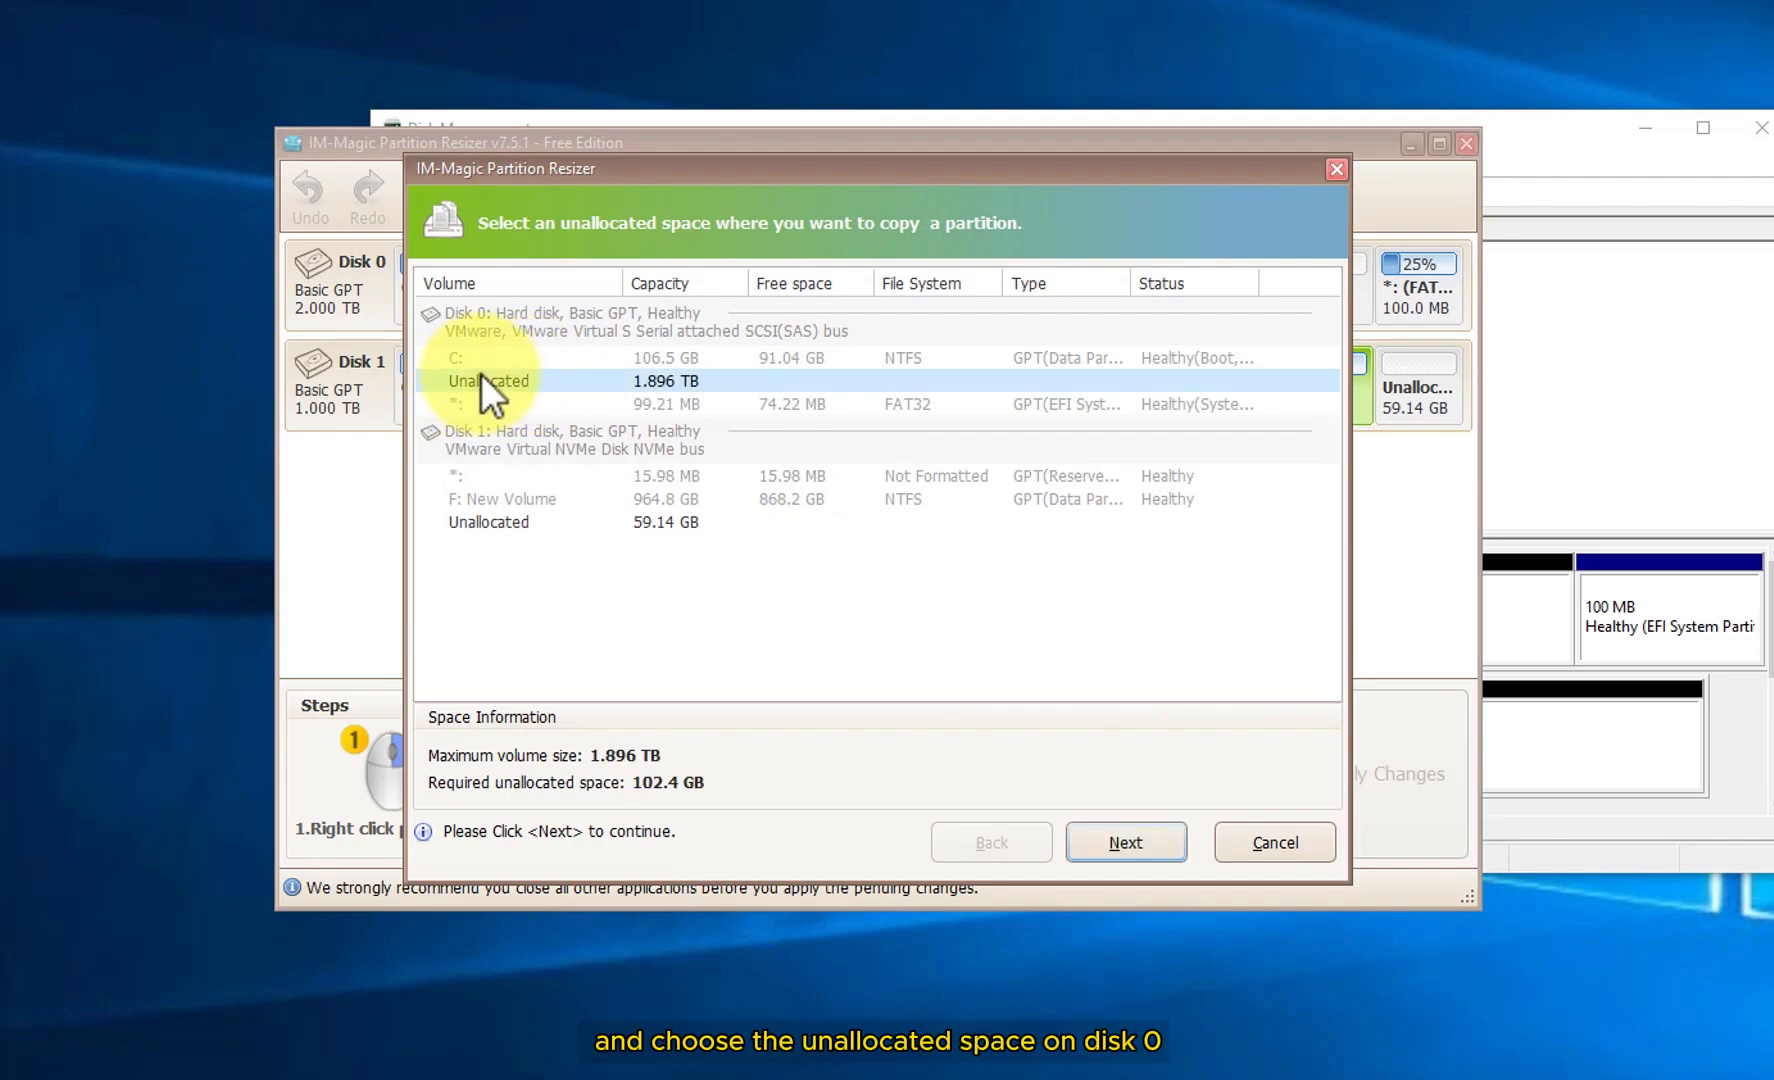
left_click(1123, 847)
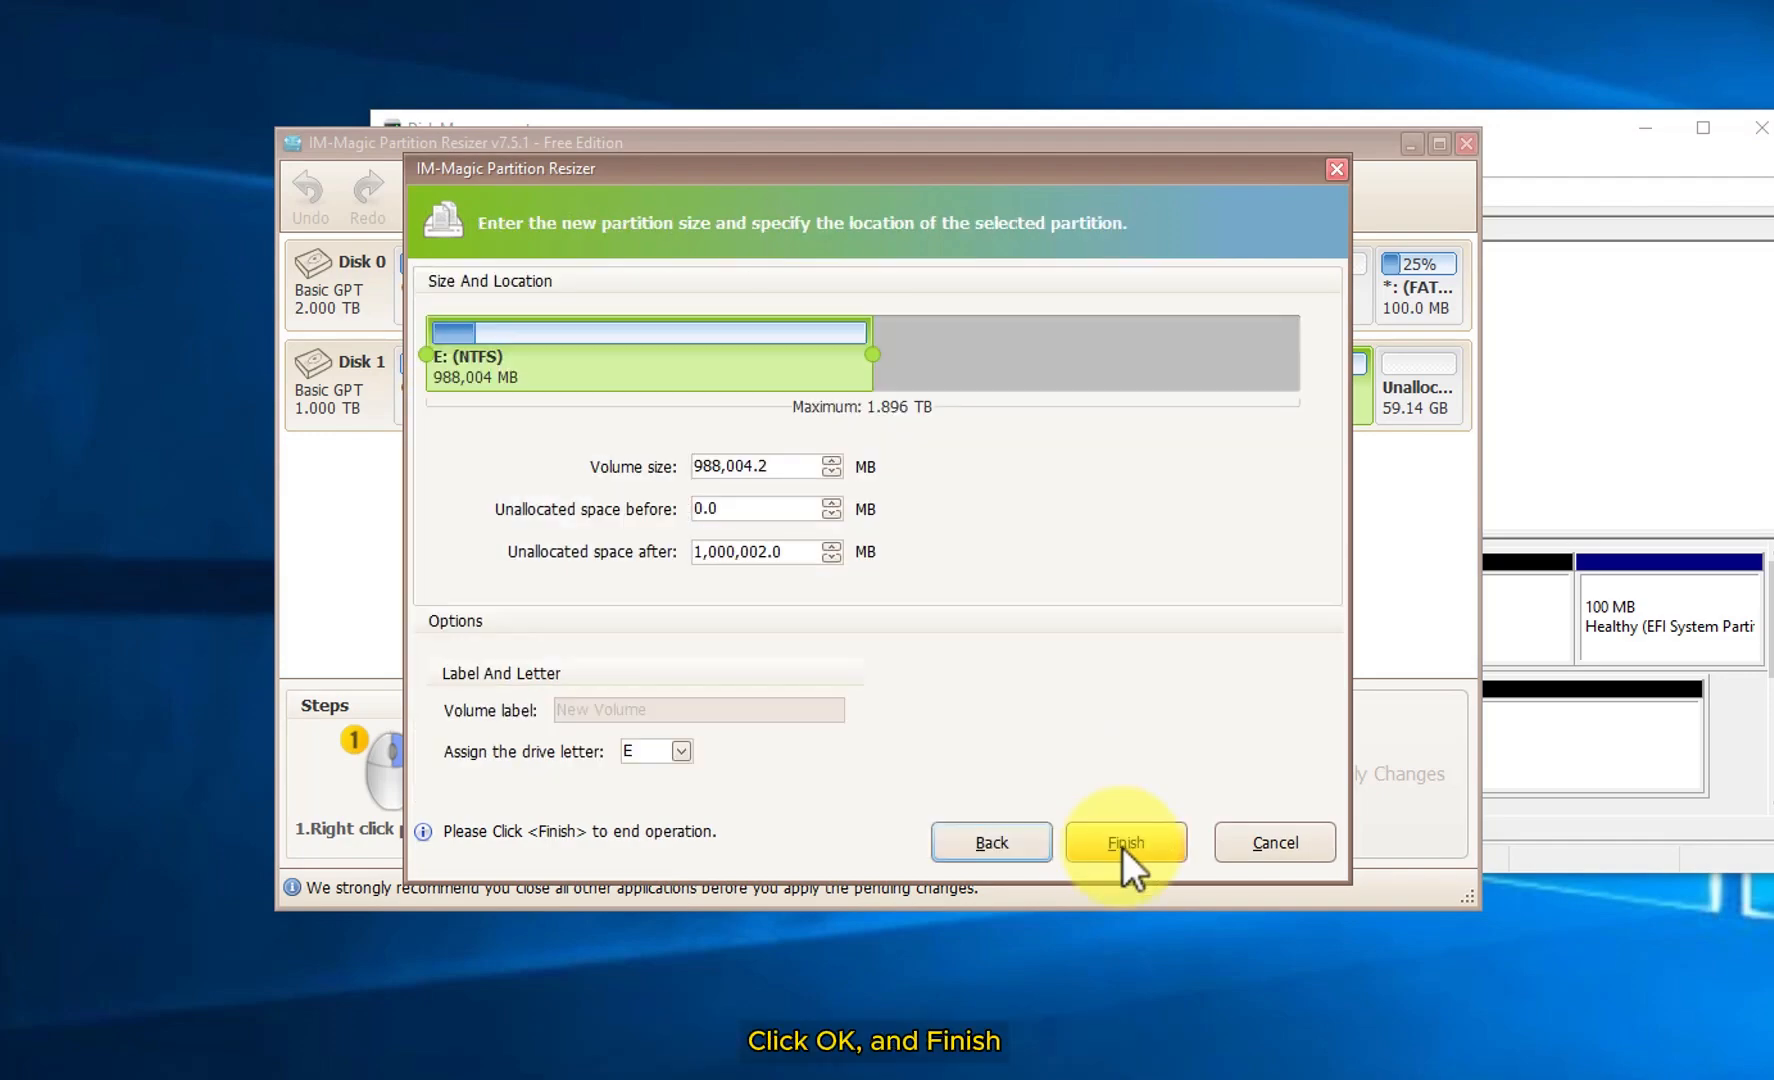
left_click(1123, 847)
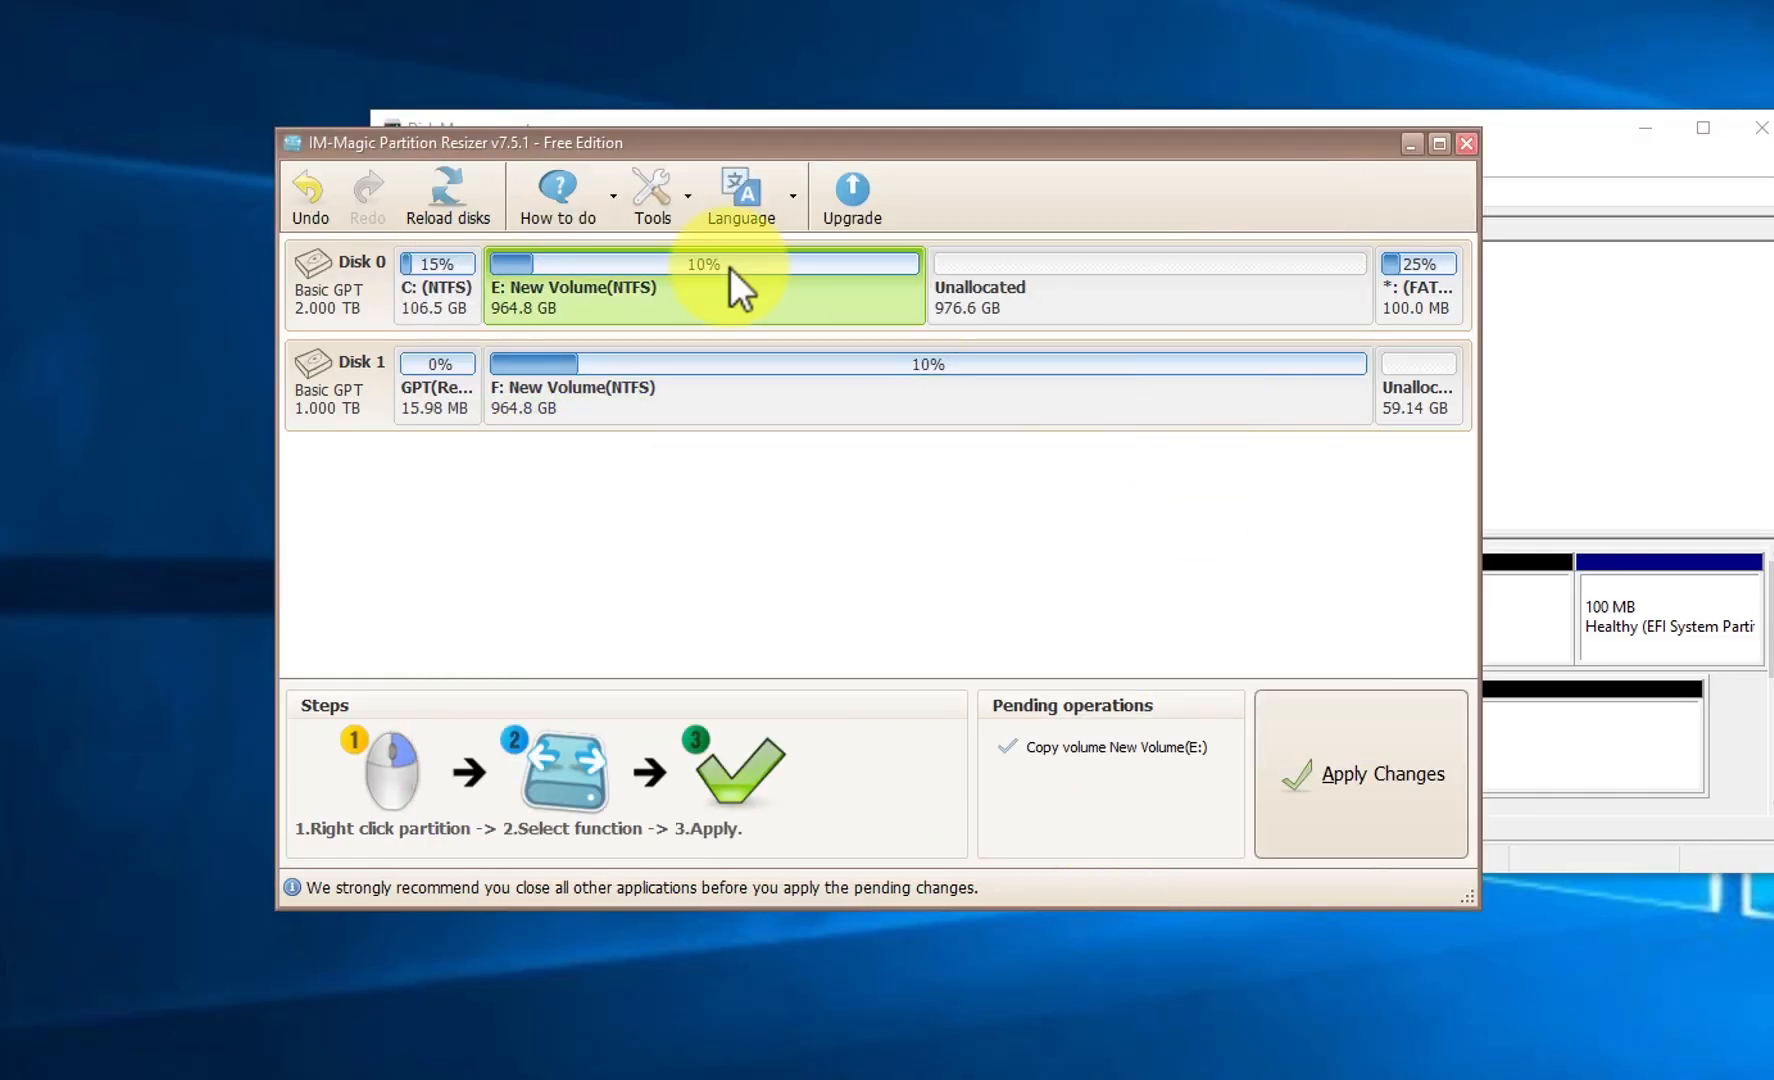
Apply the pending copy of New Volume to Disk 0 and dismiss the completion message
left_click(1317, 773)
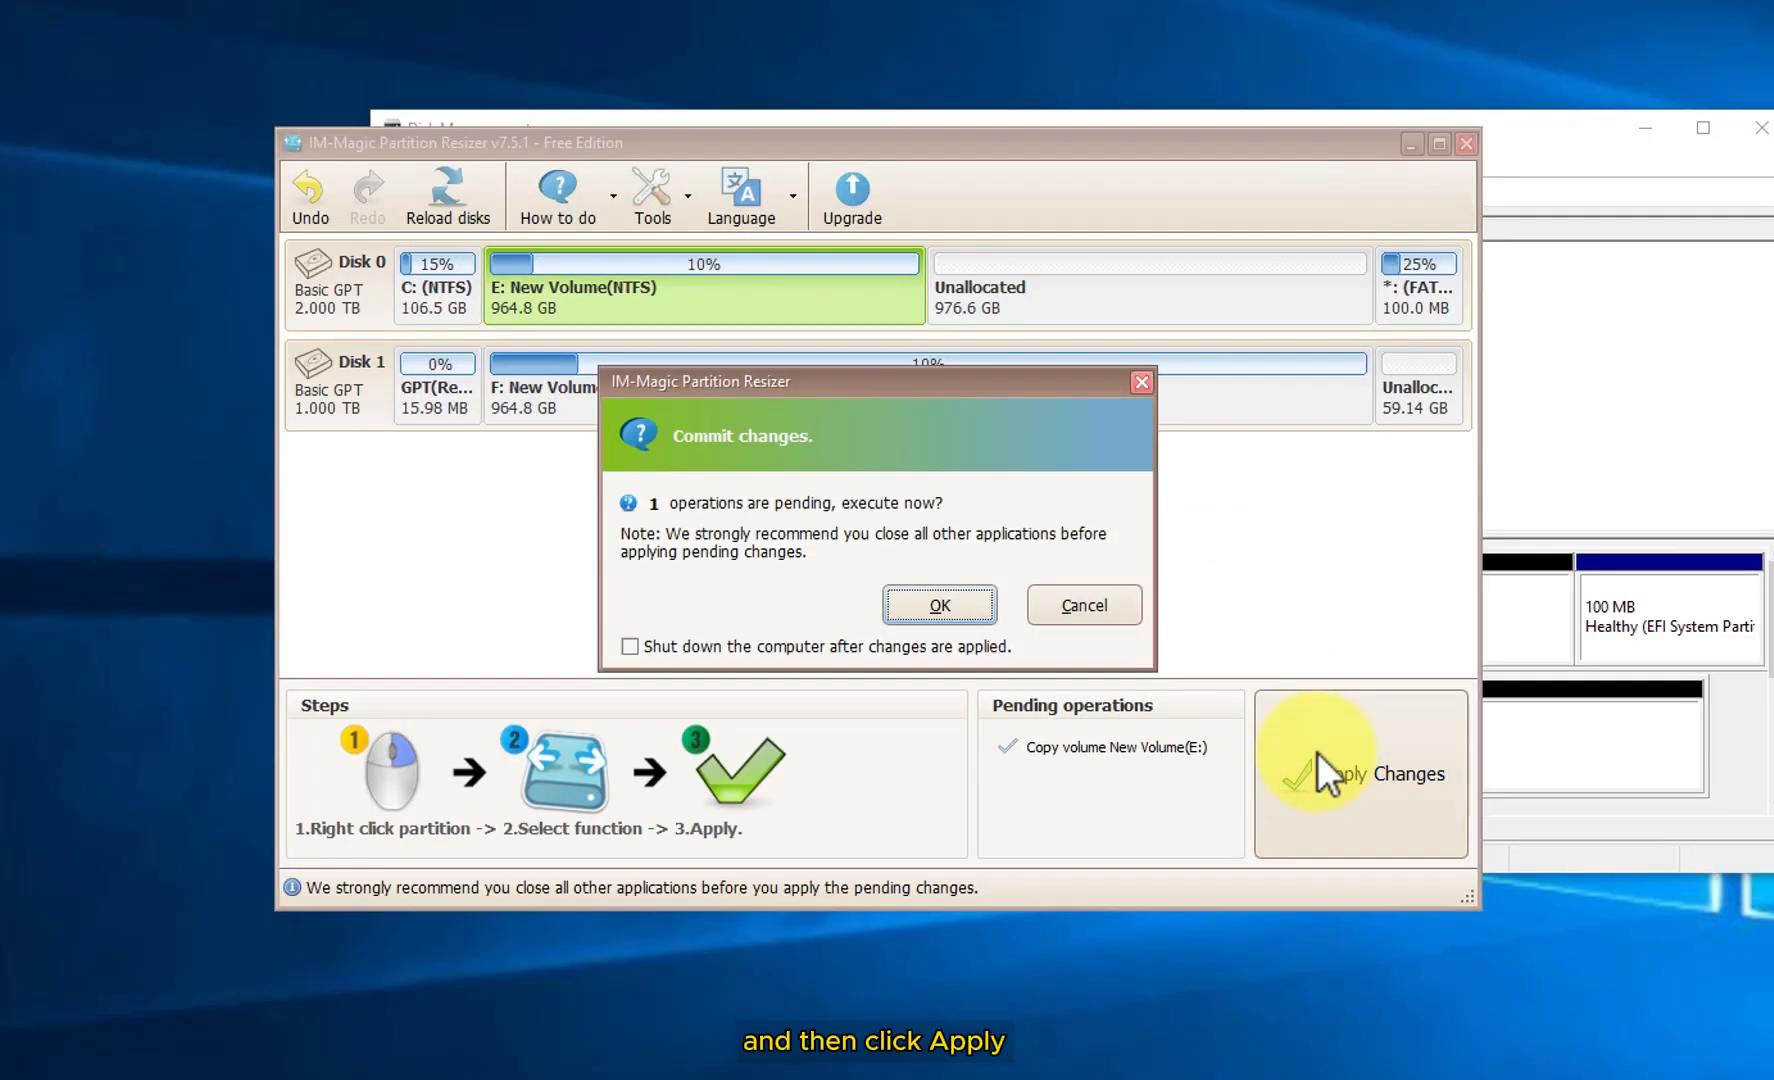
left_click(905, 603)
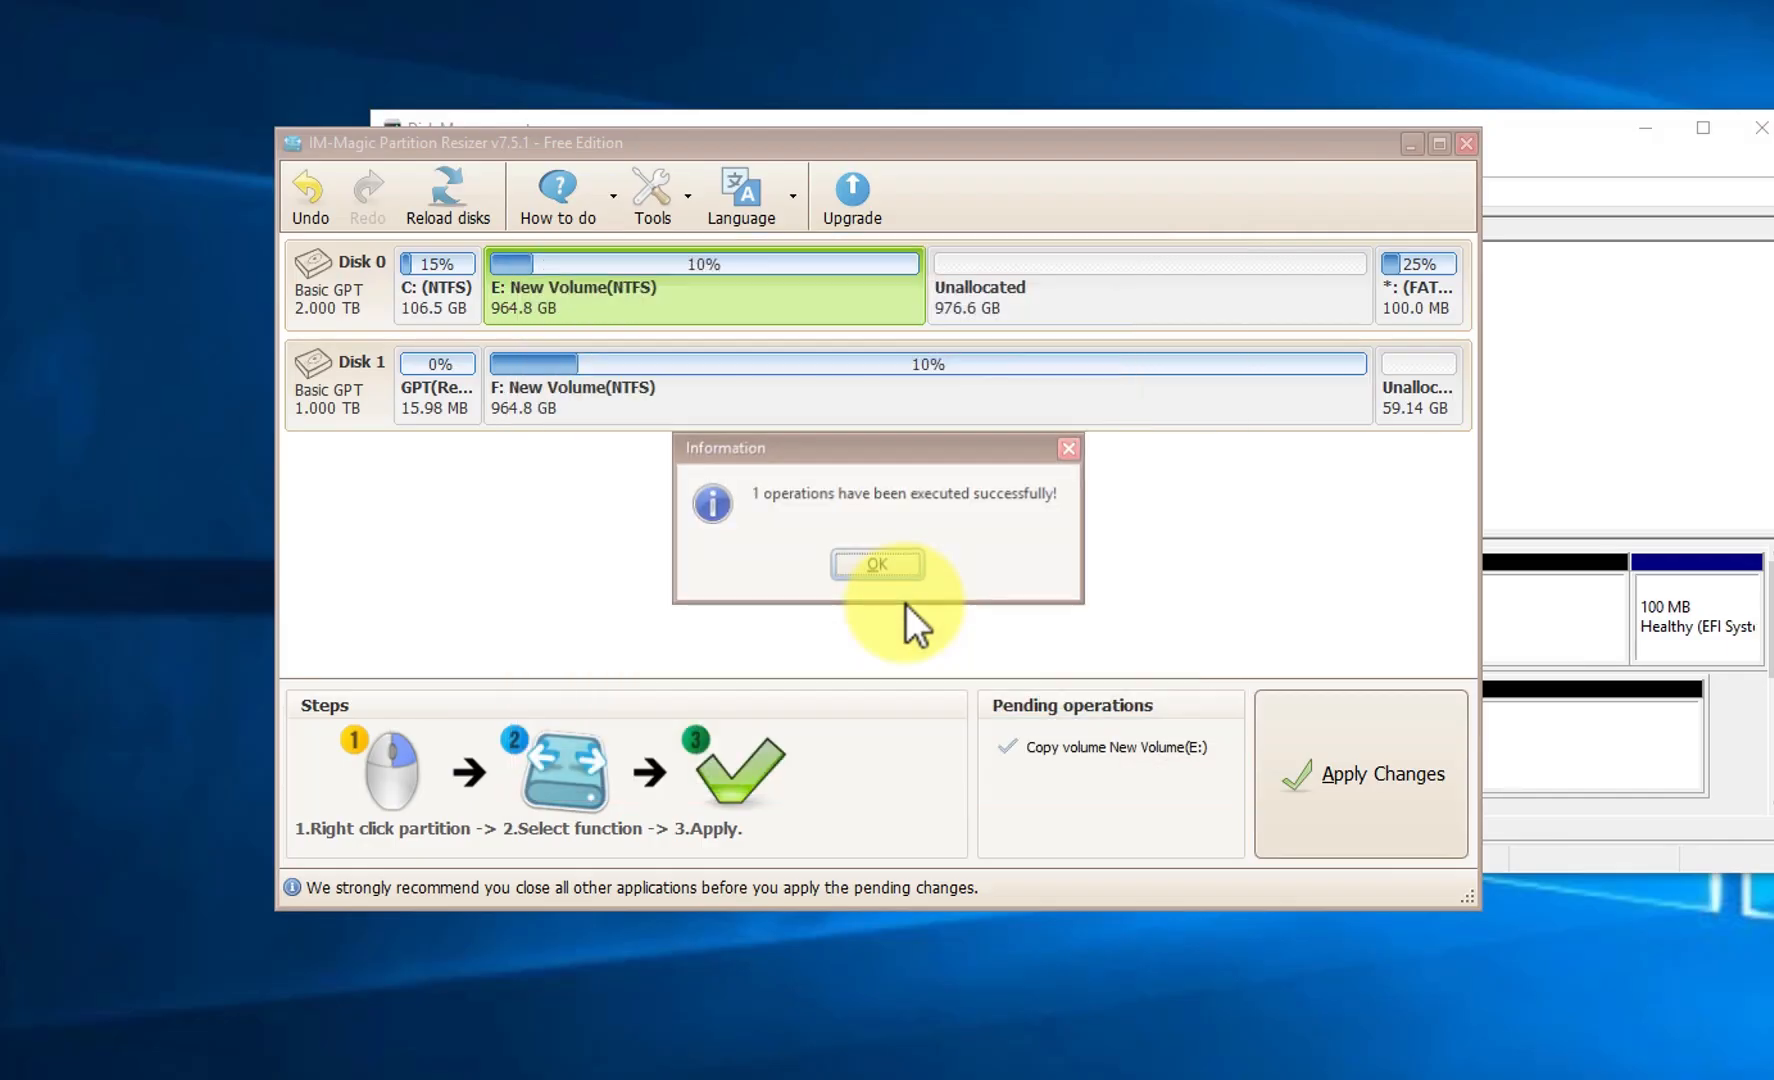
left_click(913, 571)
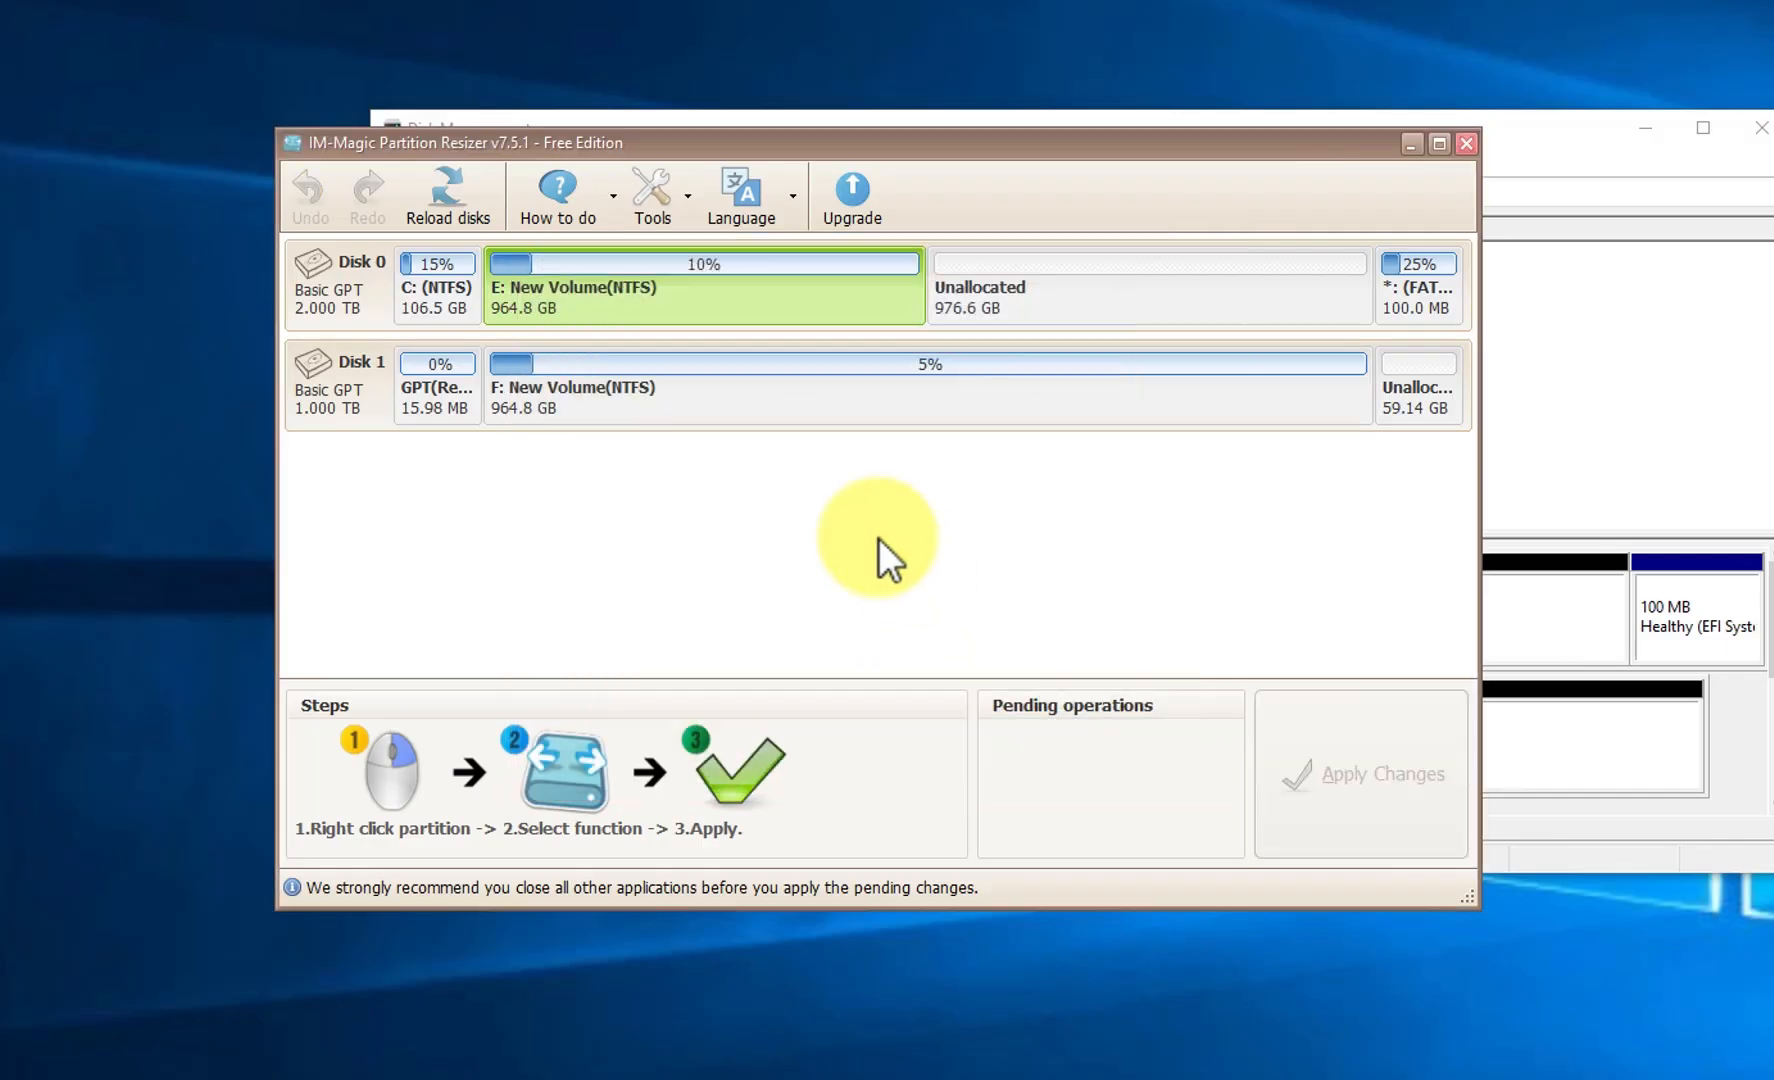
Delete the F: New Volume backup partition on Disk 1 and confirm the deletion
left_click(701, 376)
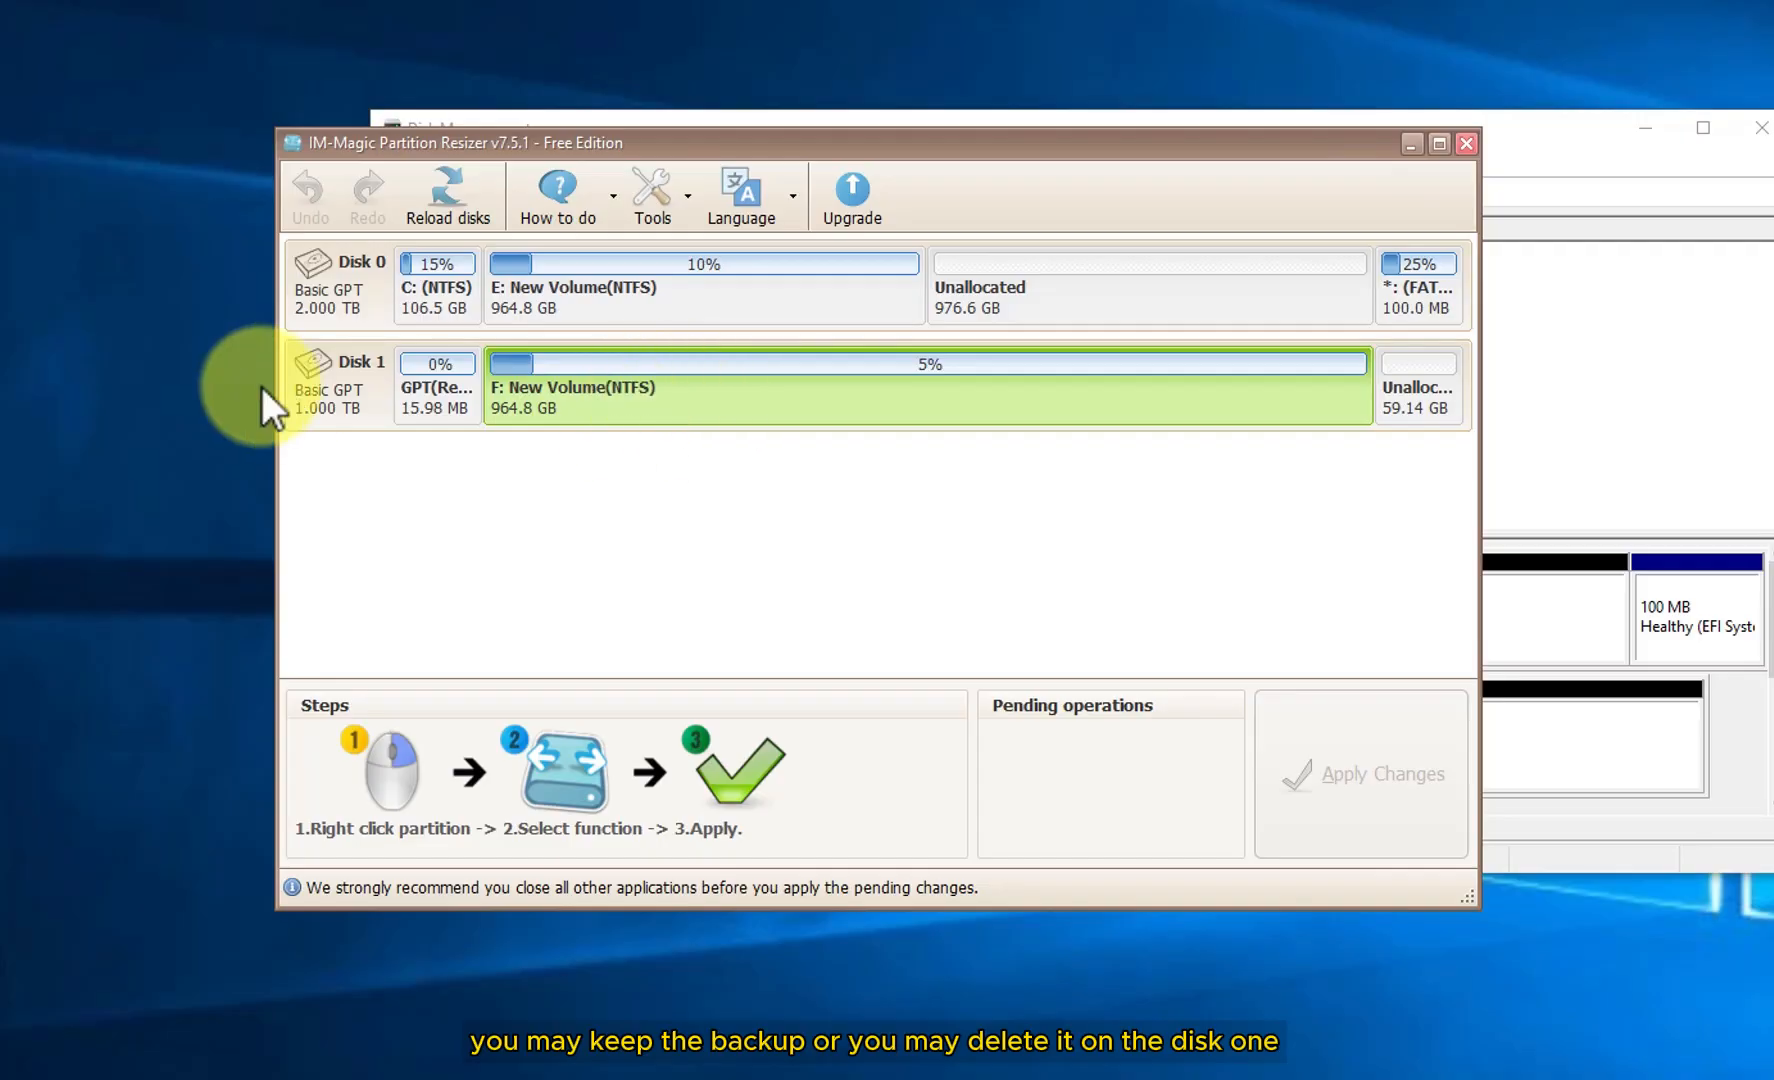
right_click(733, 387)
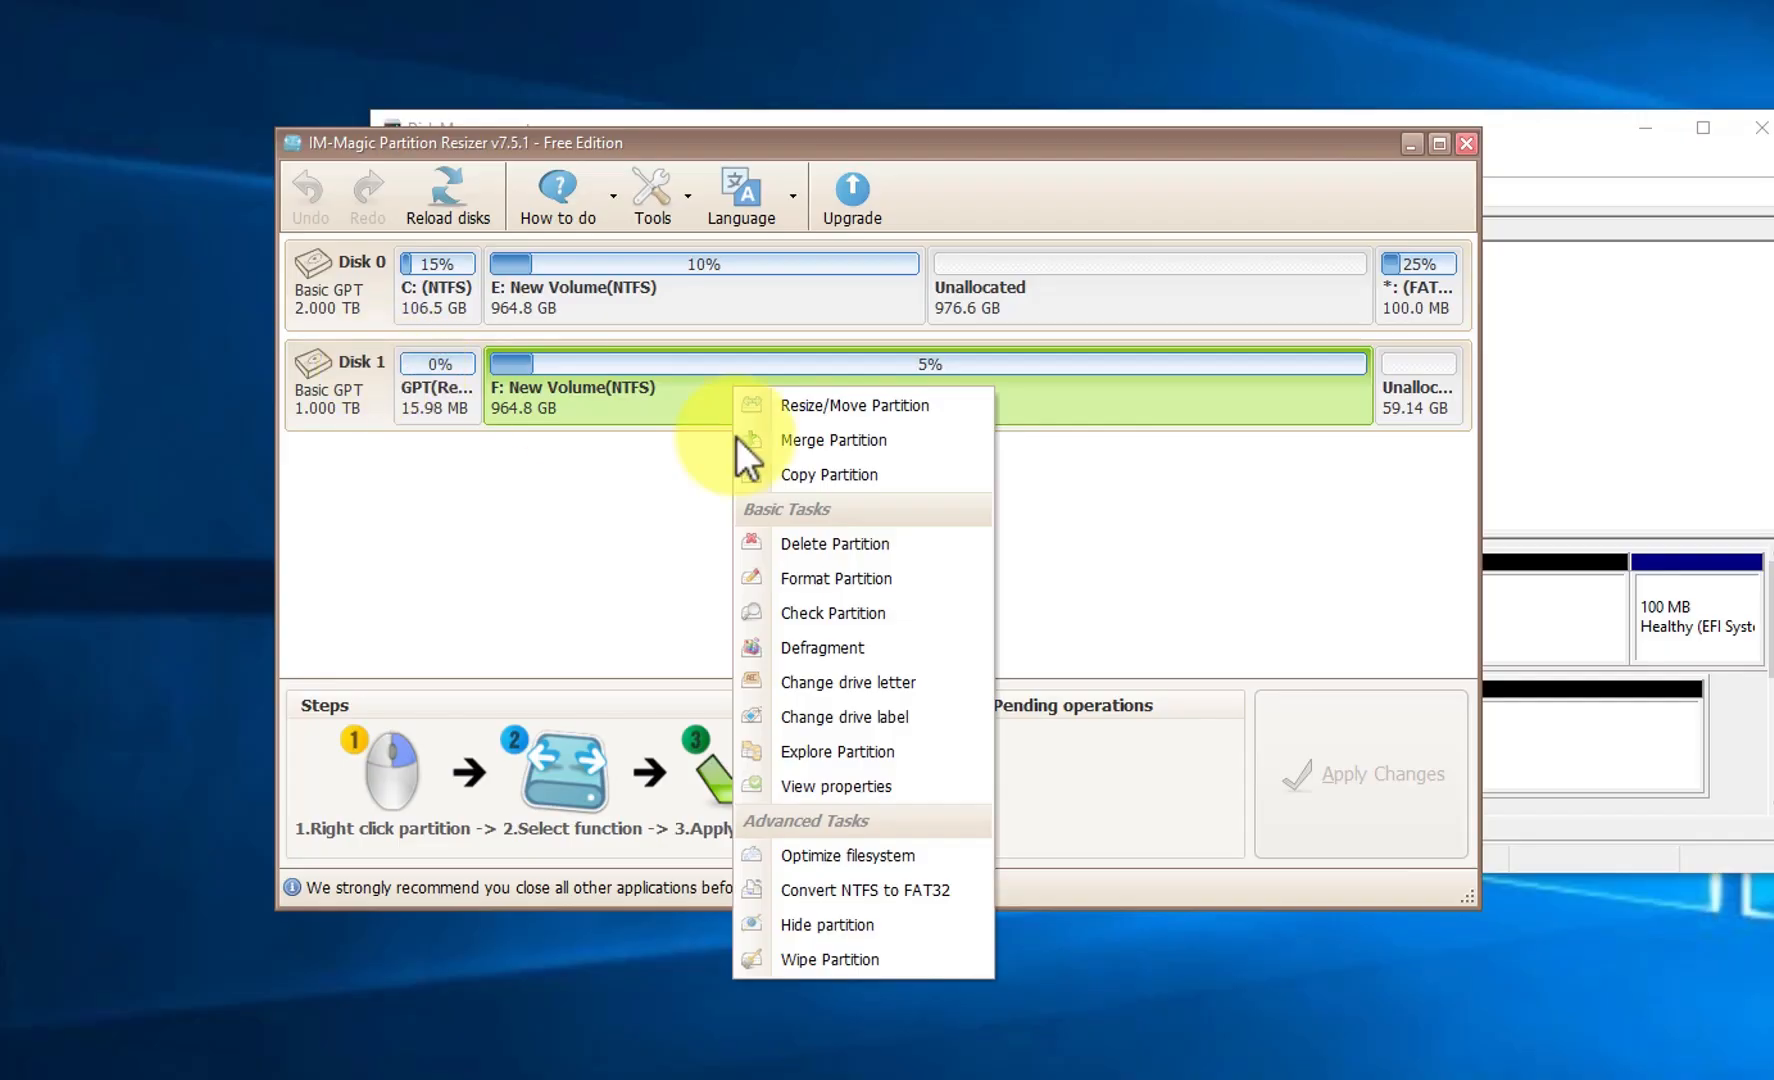
left_click(807, 547)
left_click(808, 568)
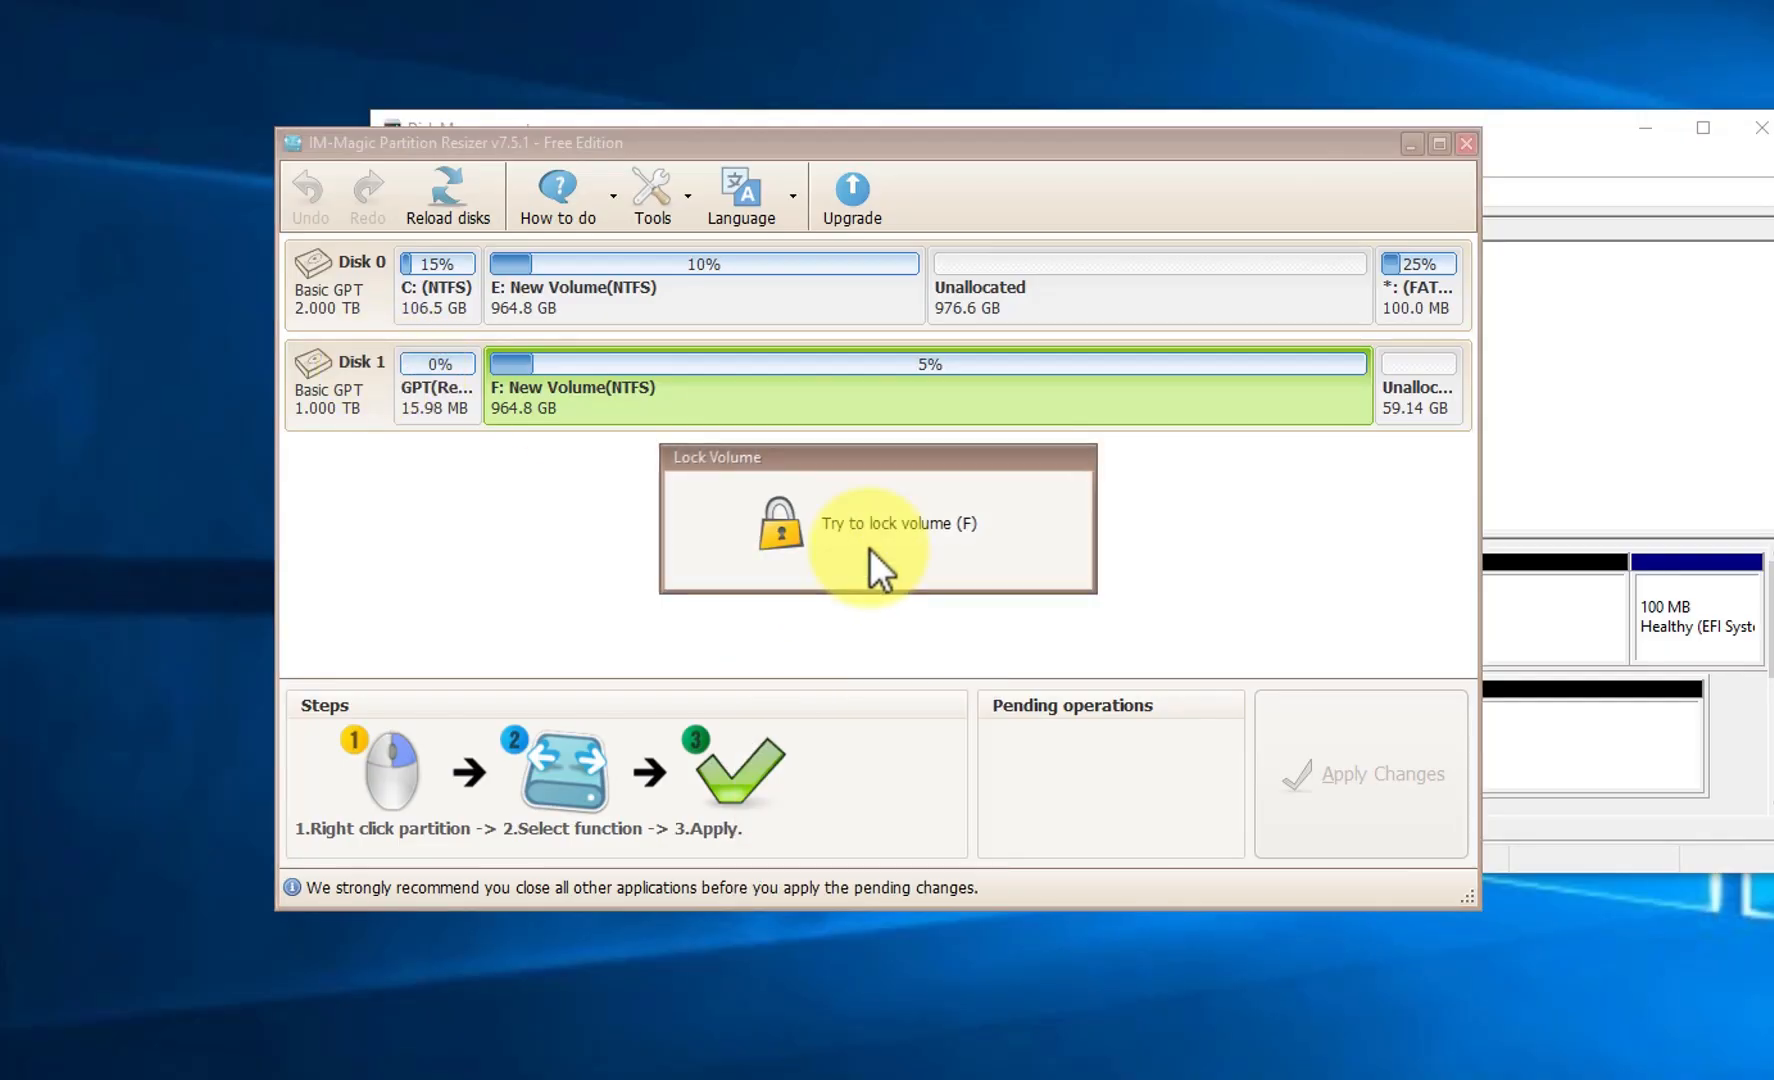
Apply the pending deletion of volume F: and close the completion message
left_click(1360, 752)
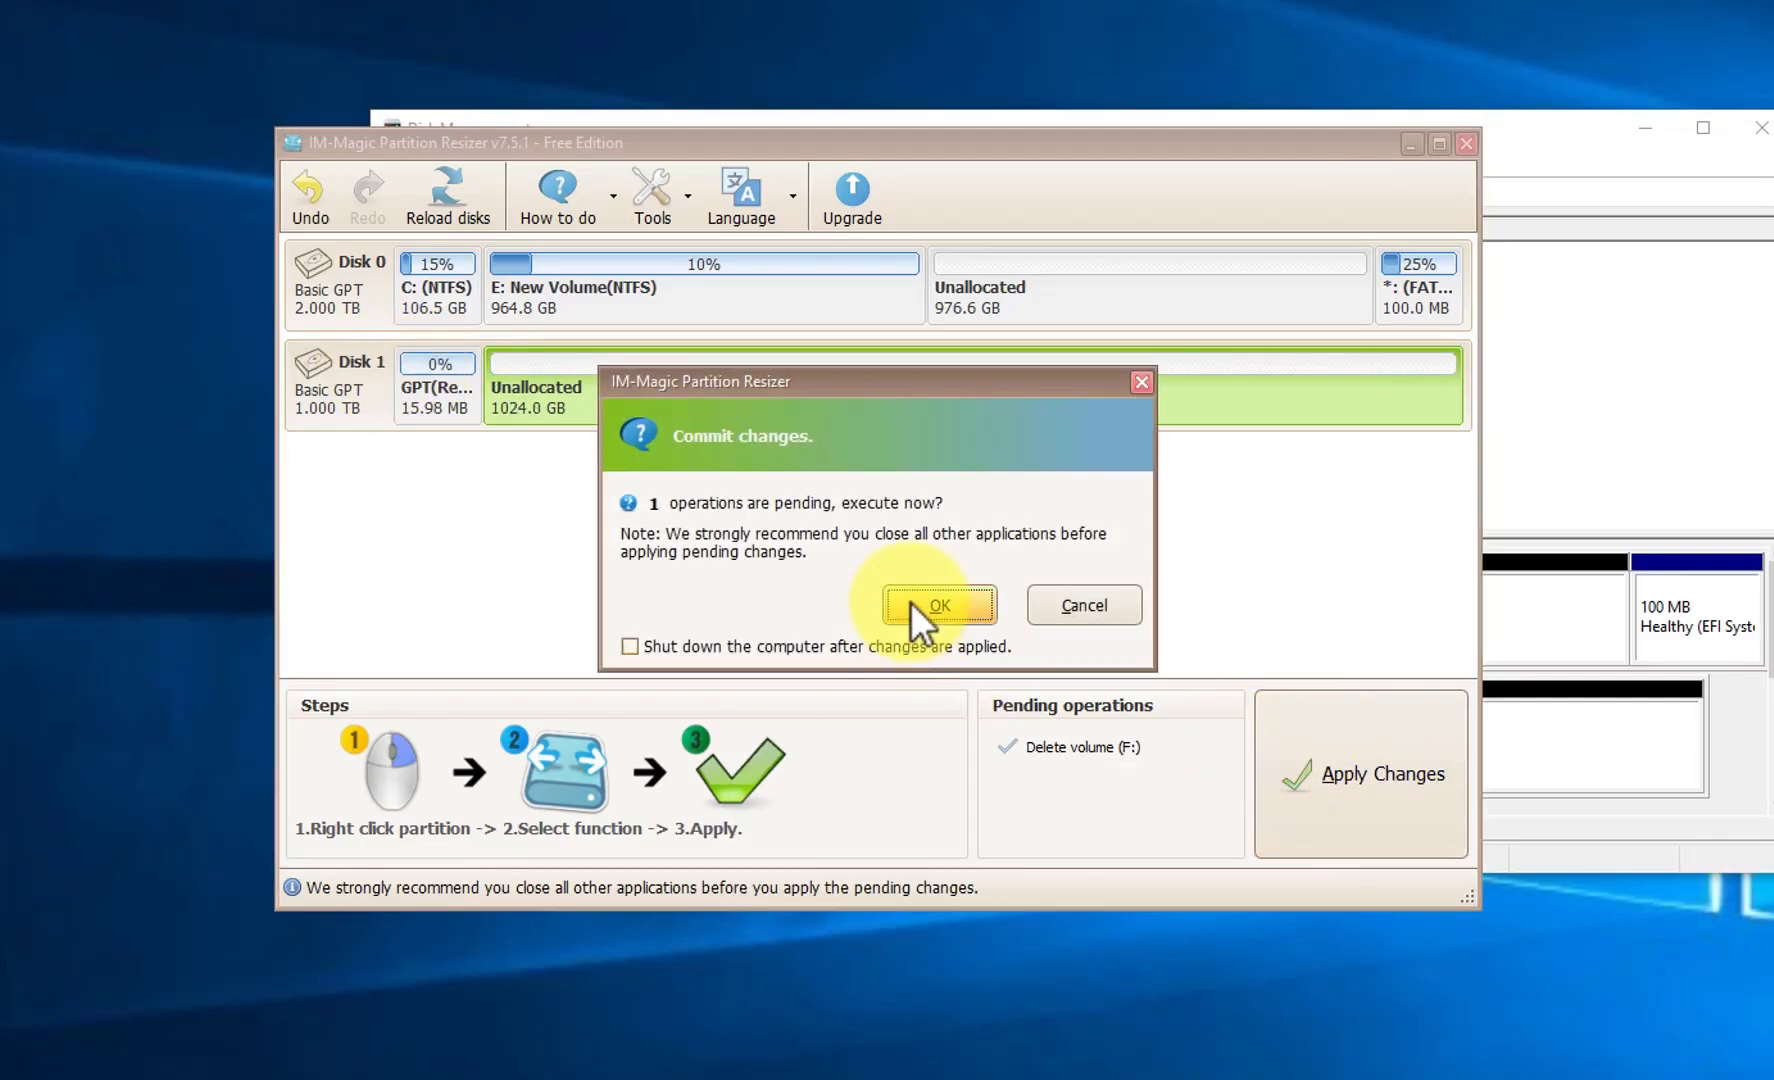
left_click(911, 601)
left_click(880, 561)
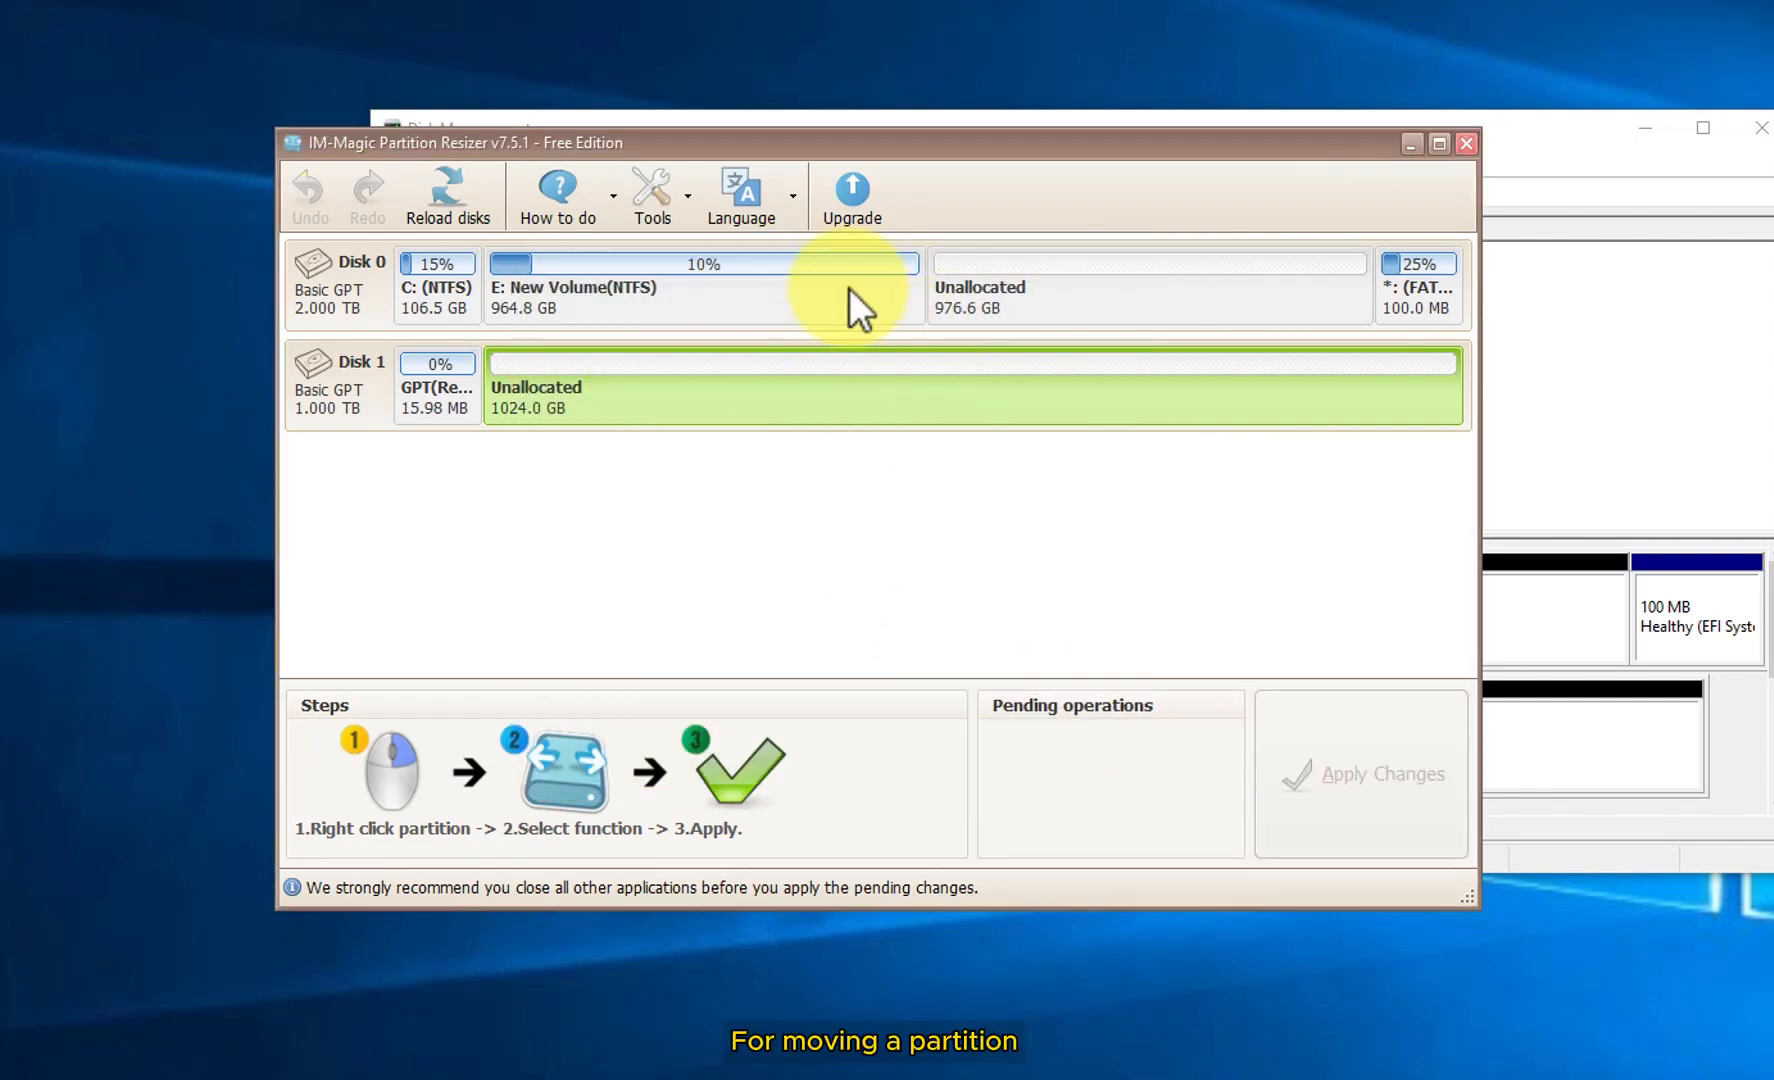
Move the E: New Volume partition toward the end of Disk 0, leaving about 236.6 GB unallocated before it and 739.9 GB after
left_click(880, 288)
left_click(950, 300)
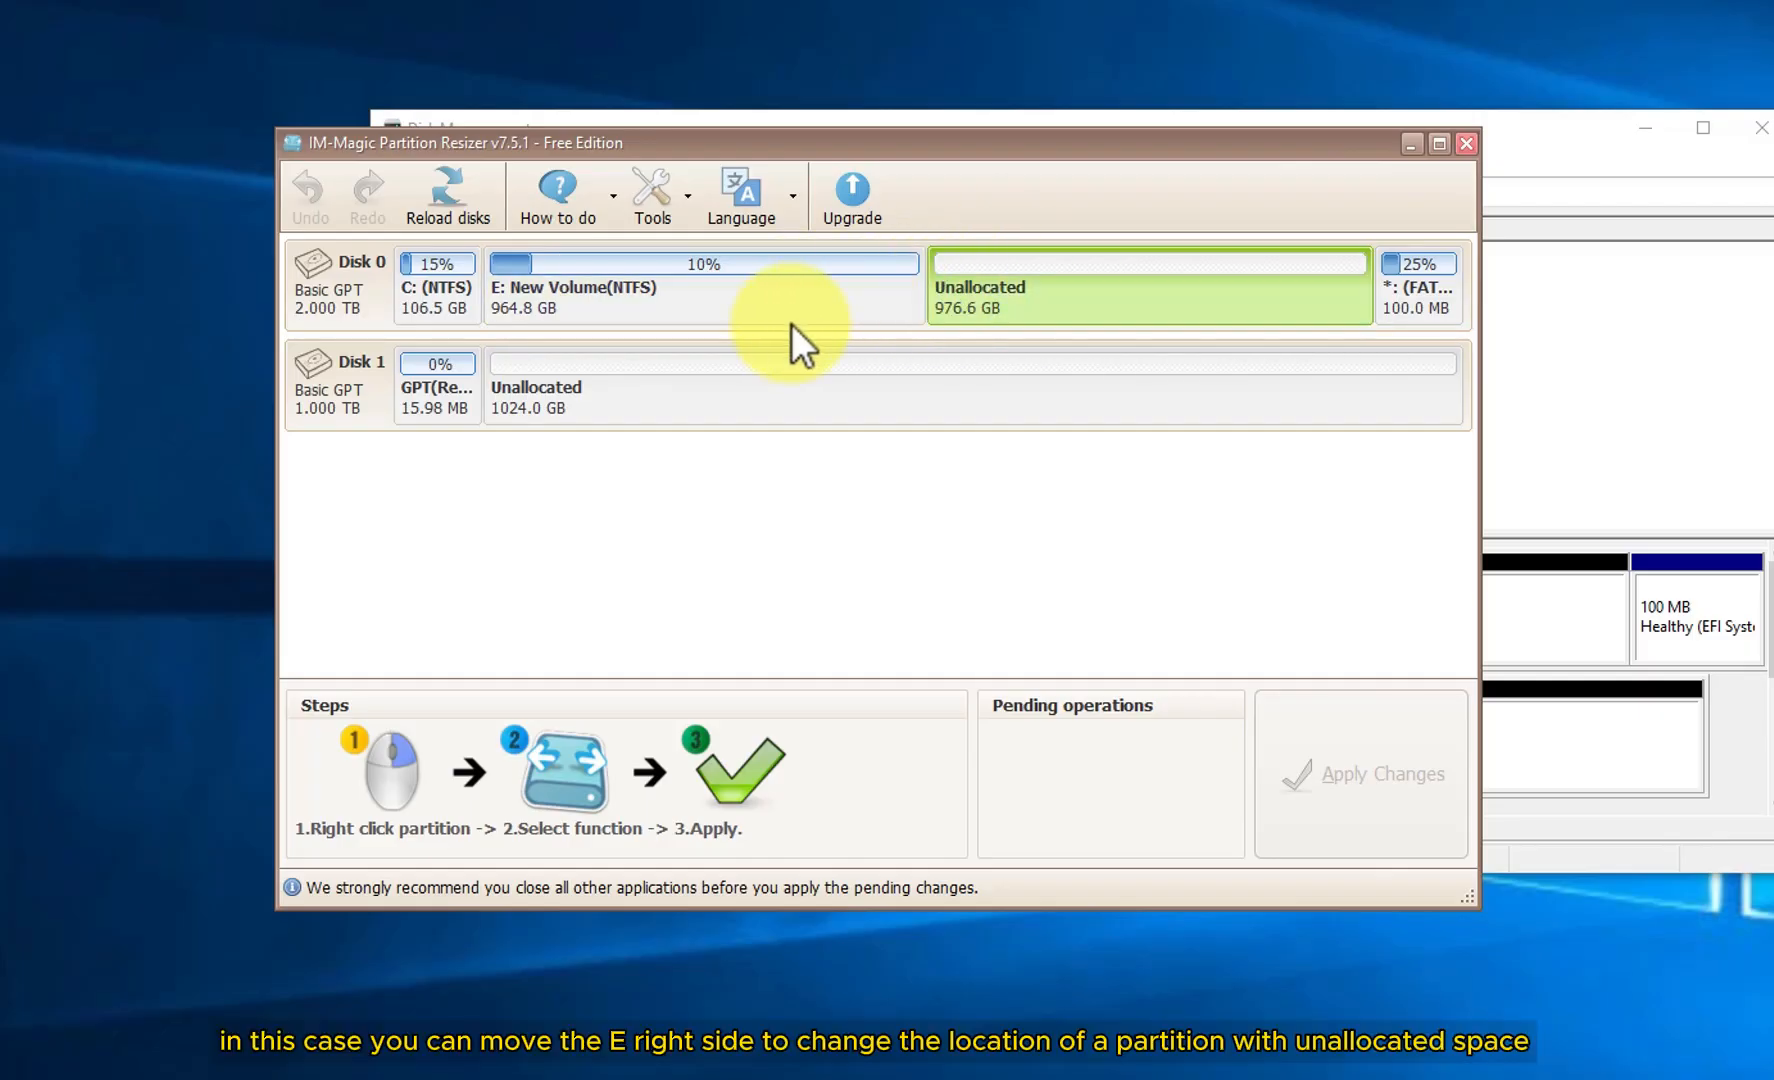
left_click(769, 294)
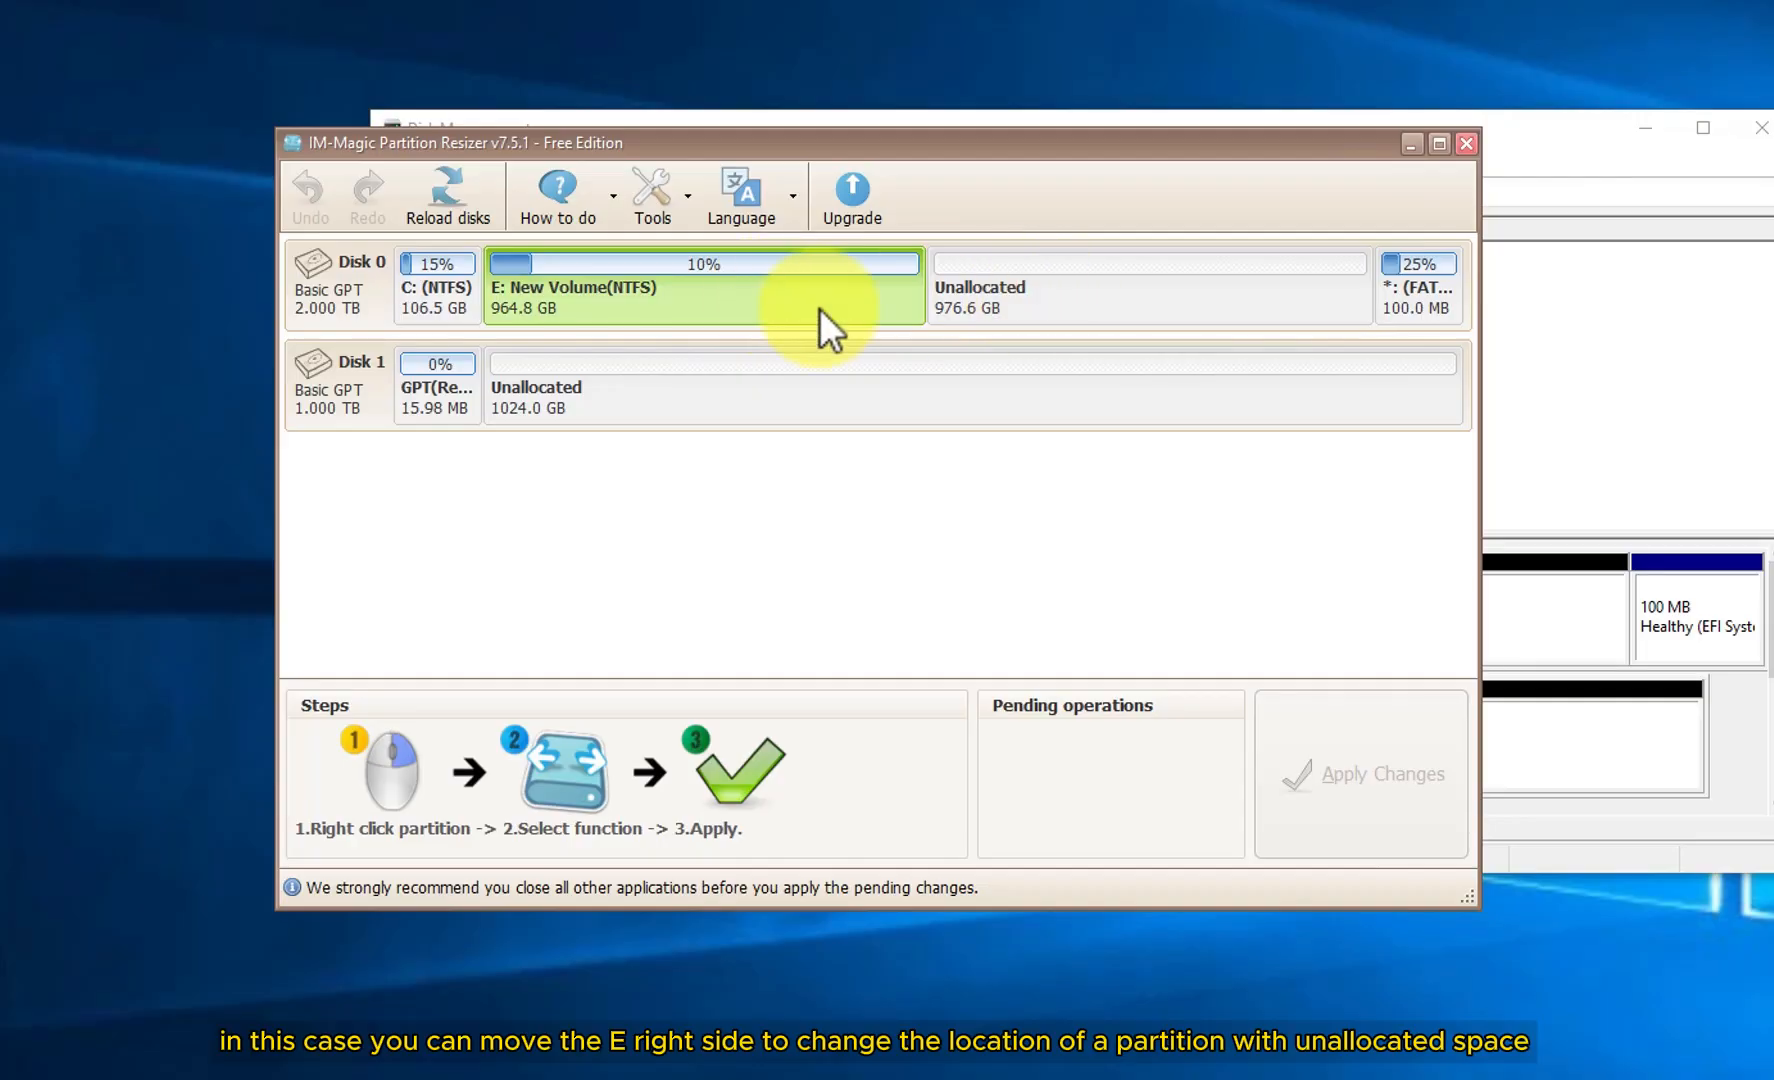
right_click(769, 281)
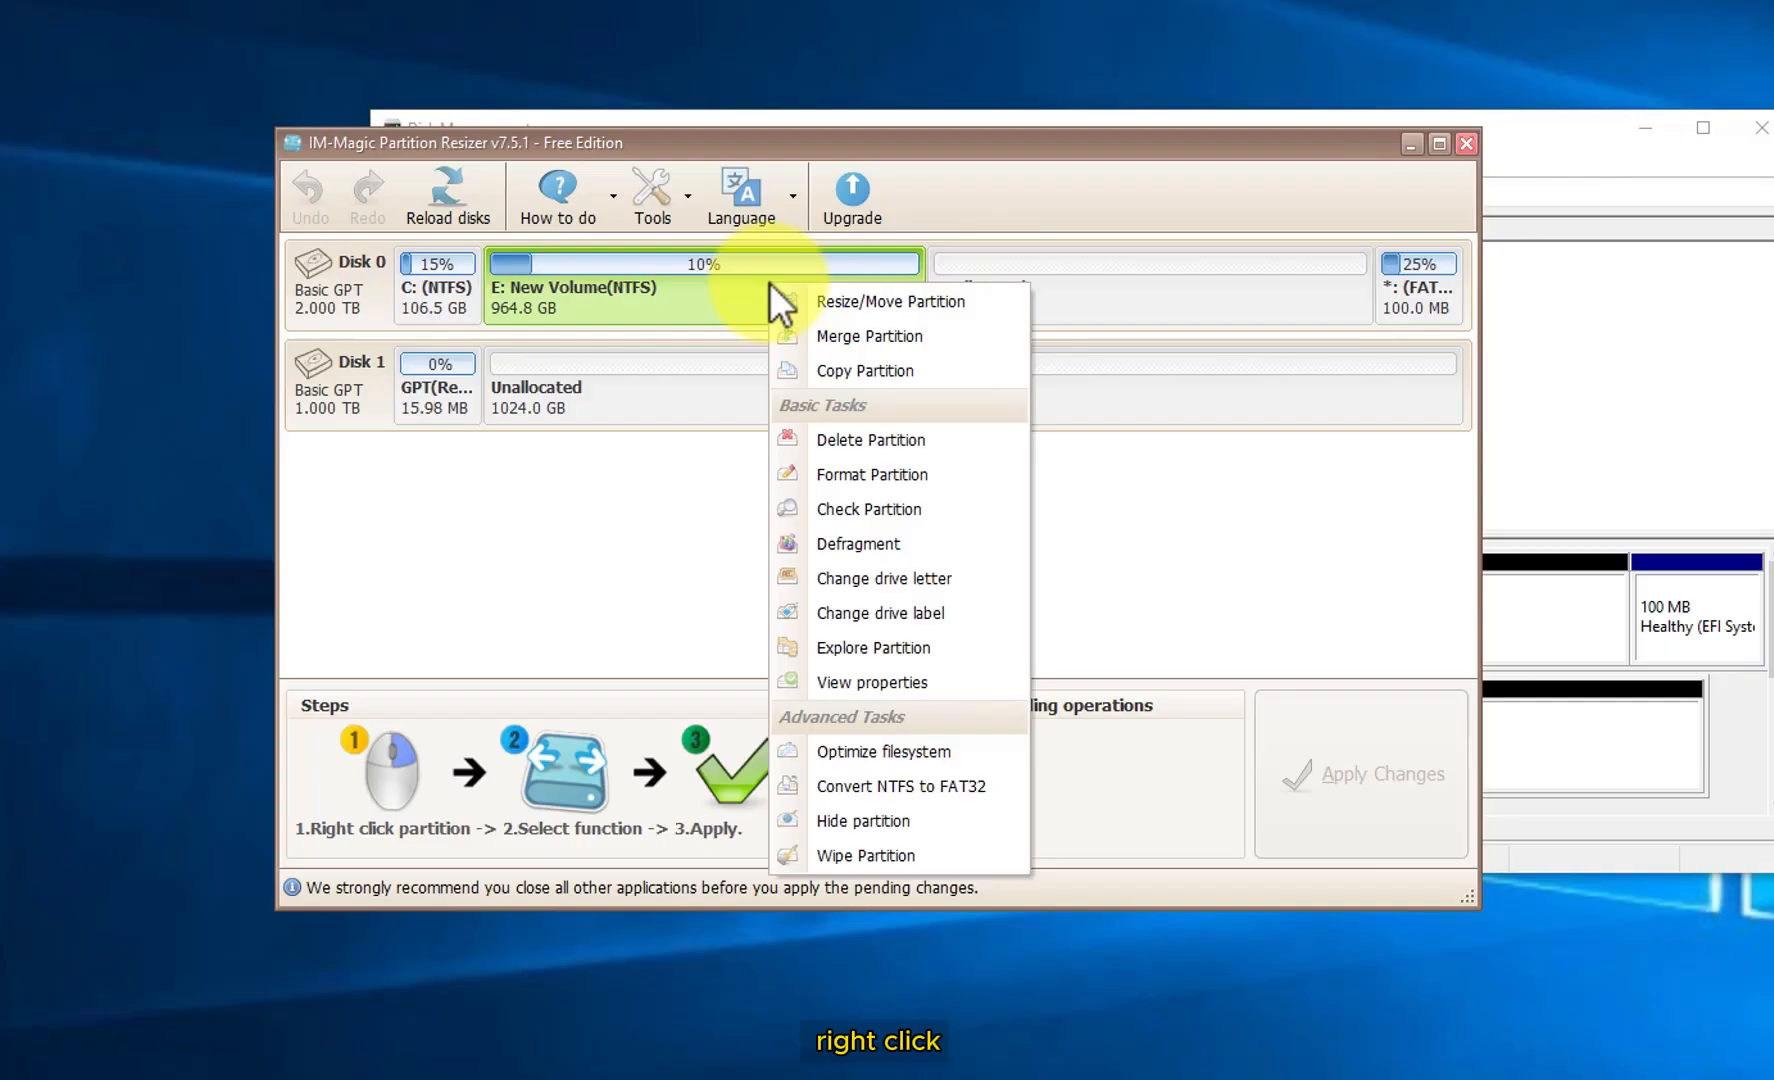
left_click(869, 301)
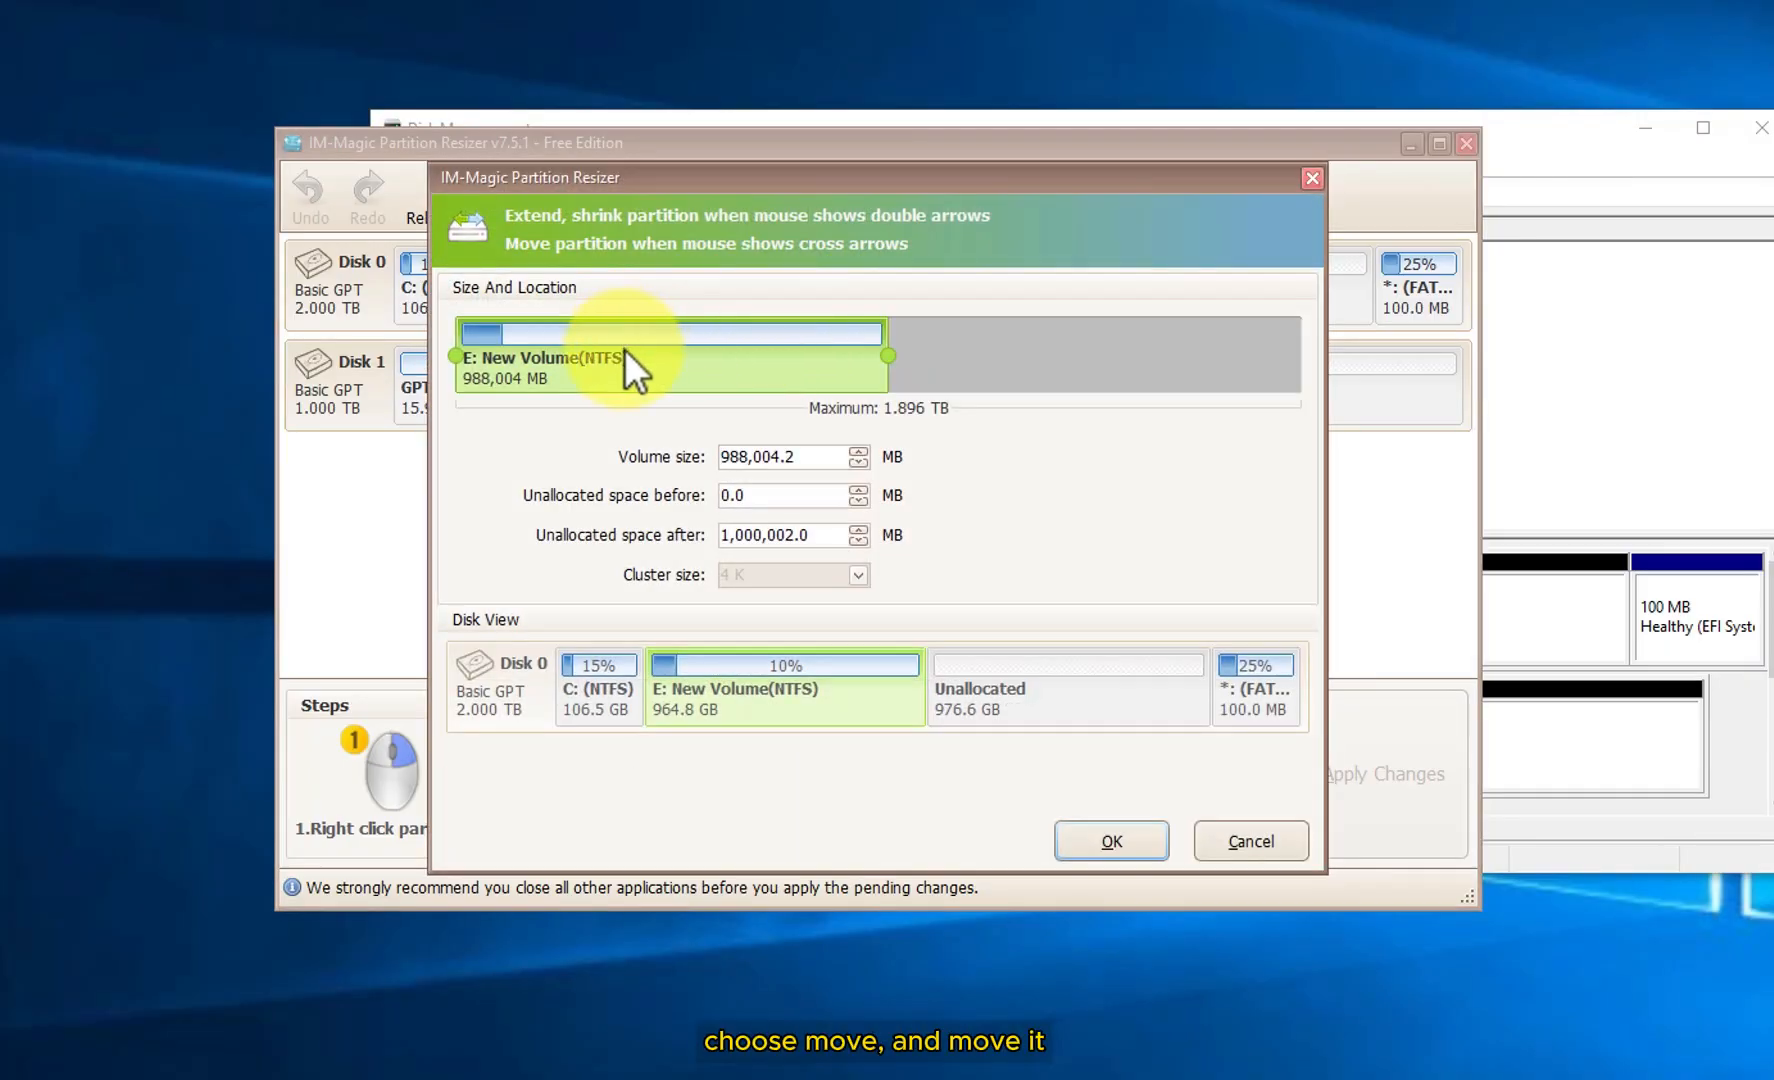
left_click_drag(624, 349, 680, 371)
left_click(1112, 841)
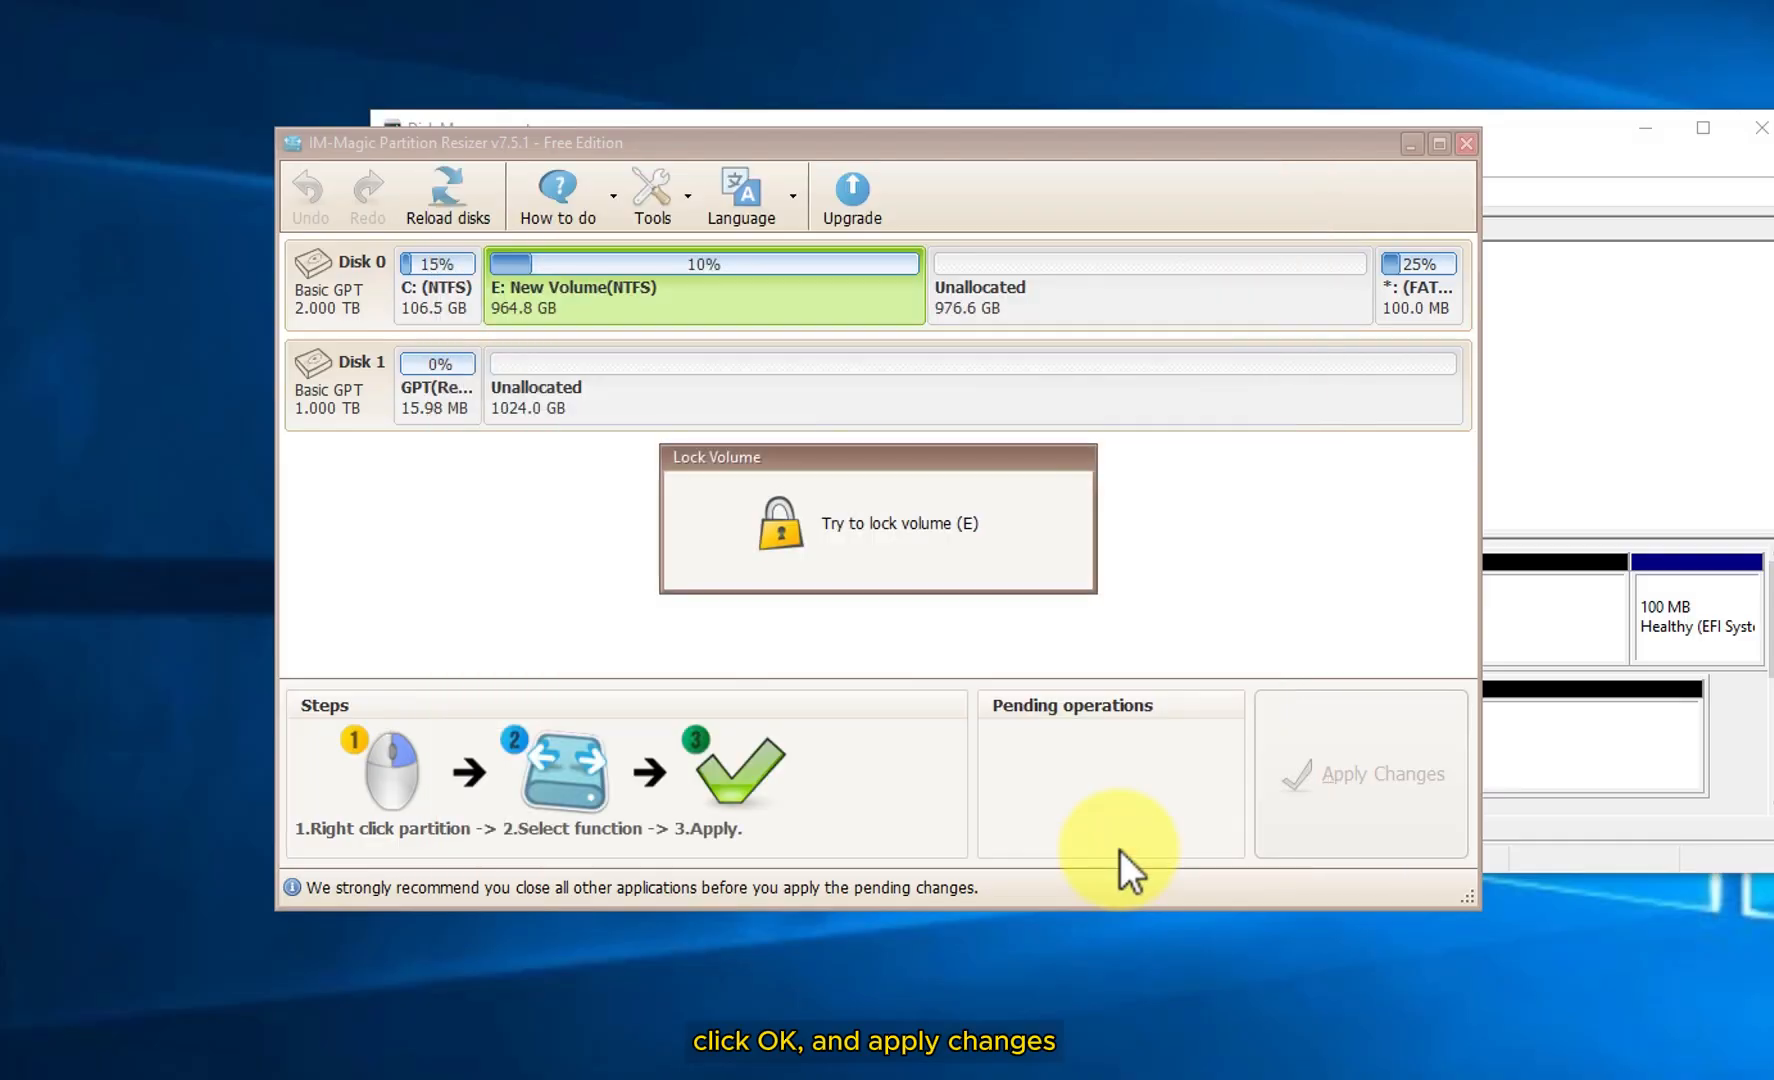
Apply the pending move of the E: partition and switch to Disk Management to check the Disk 0 layout
left_click(1320, 769)
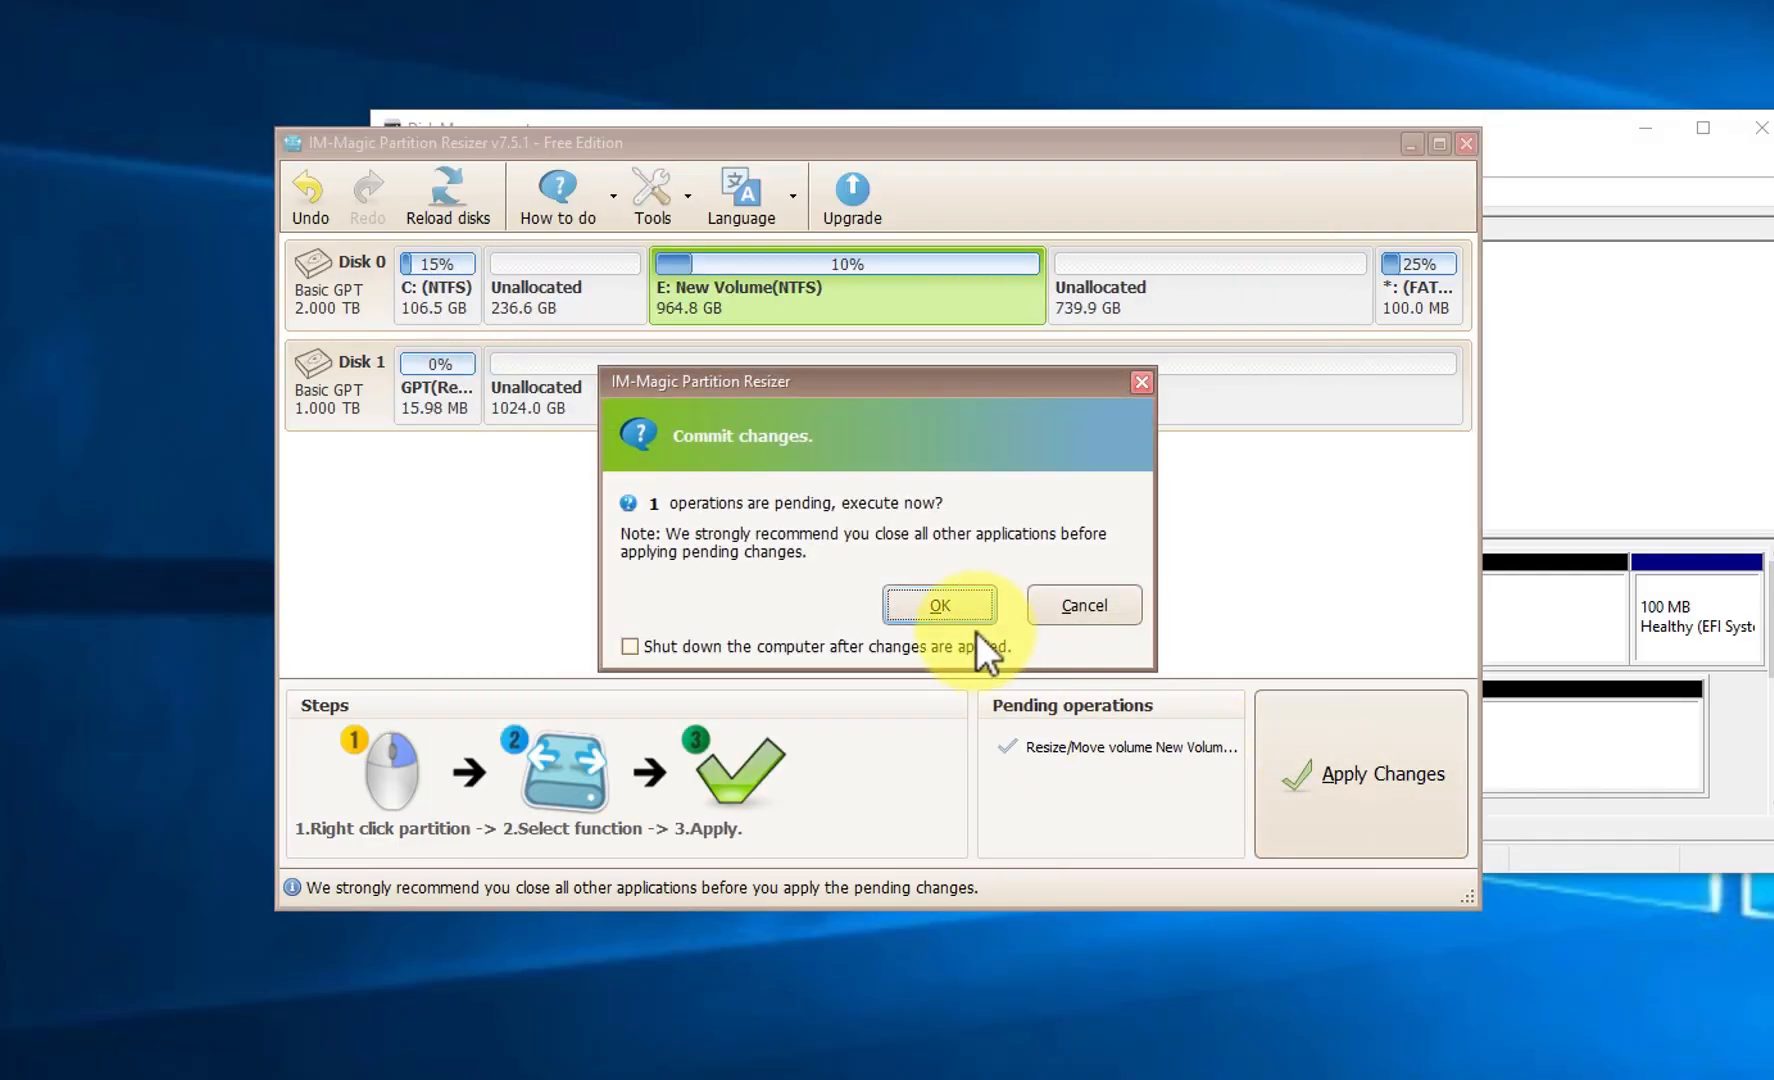
left_click(955, 605)
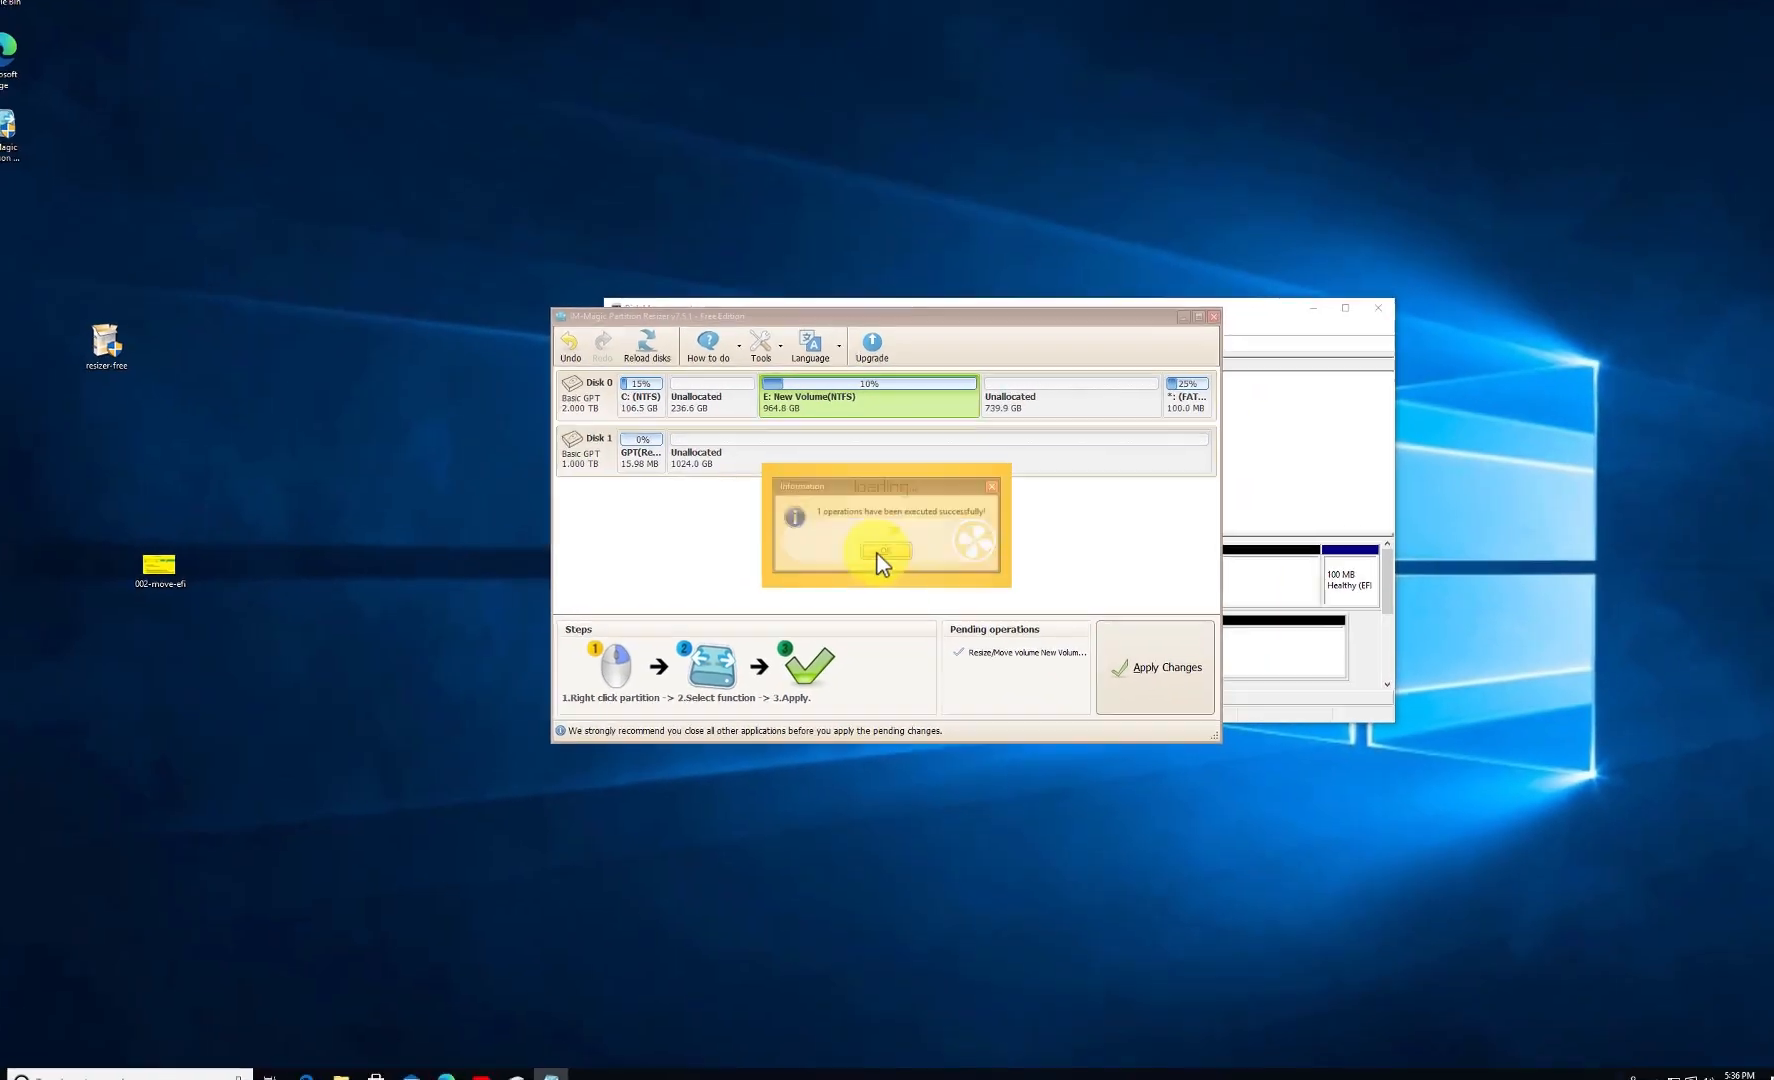
left_click(865, 563)
left_click(1285, 480)
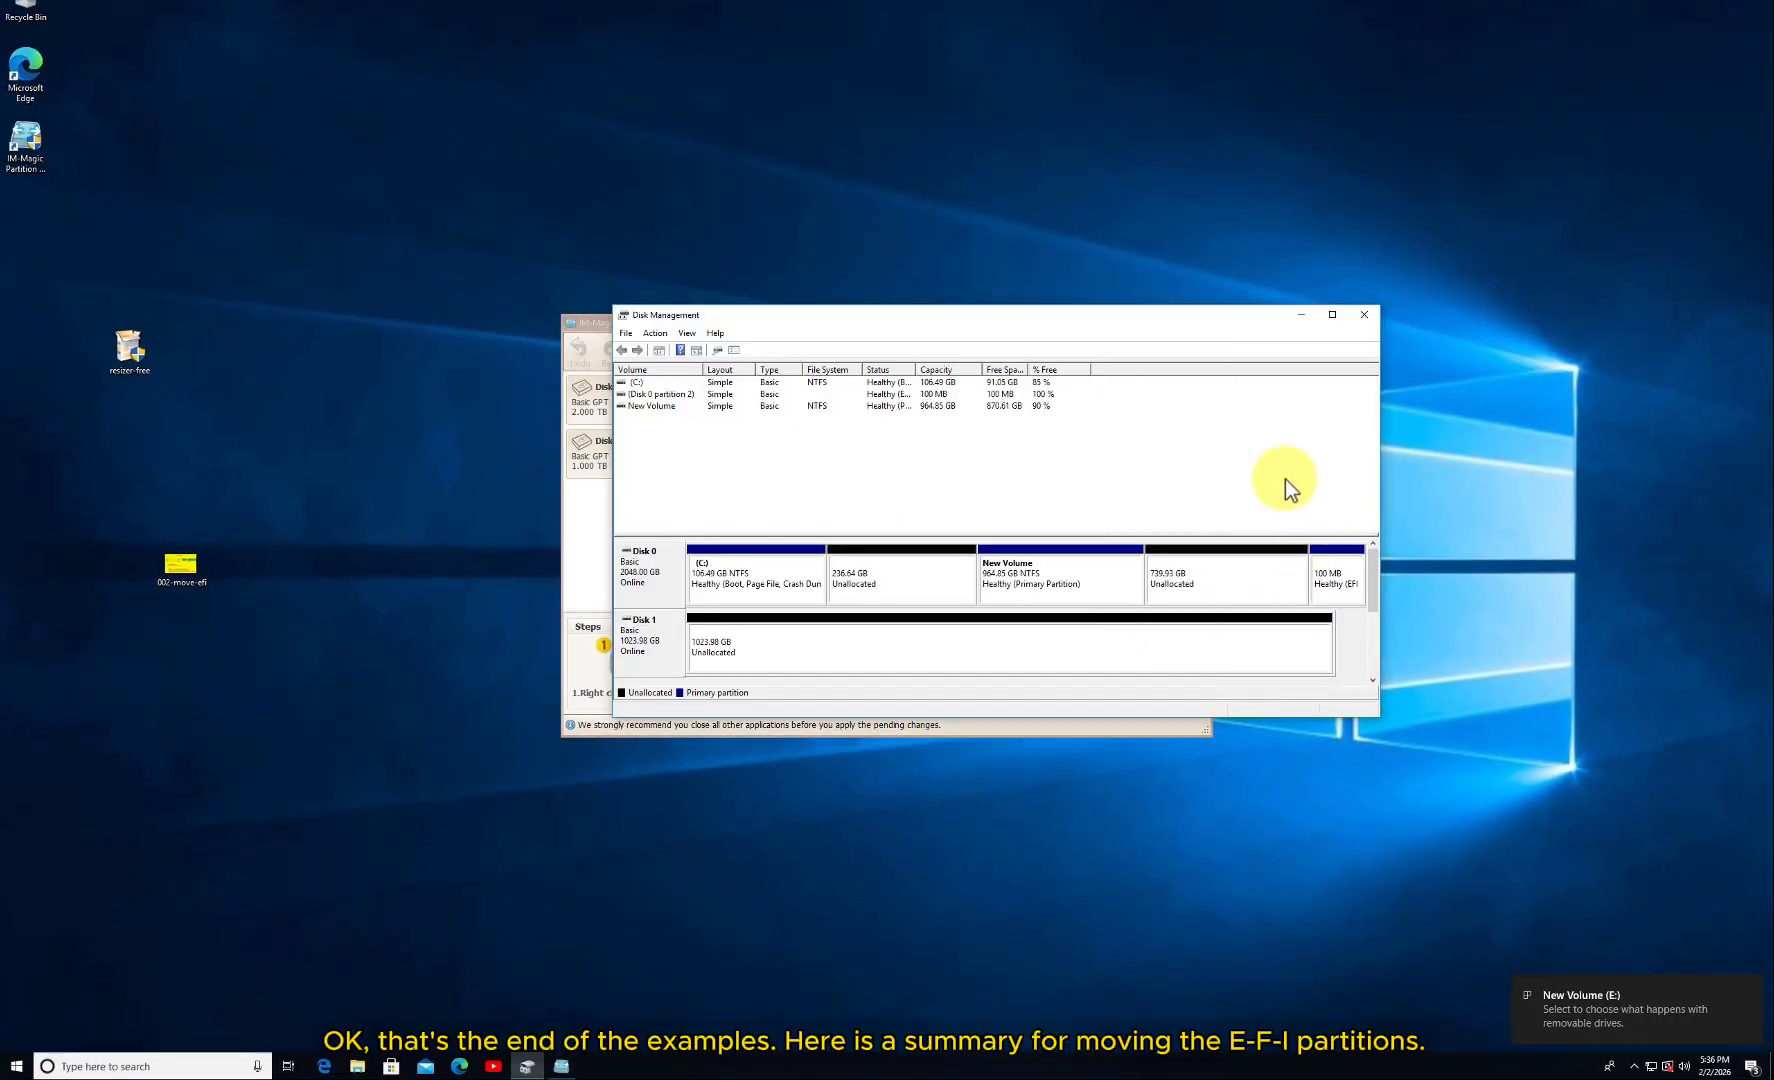